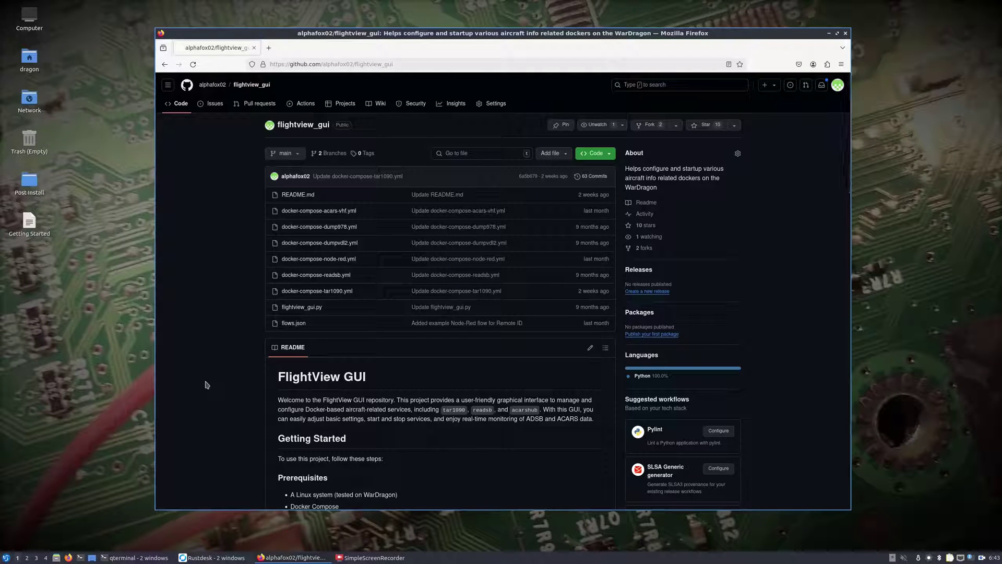
List the open RustDesk remote-desktop windows from the taskbar
{"action": "left_click", "coordinate": [218, 556]}
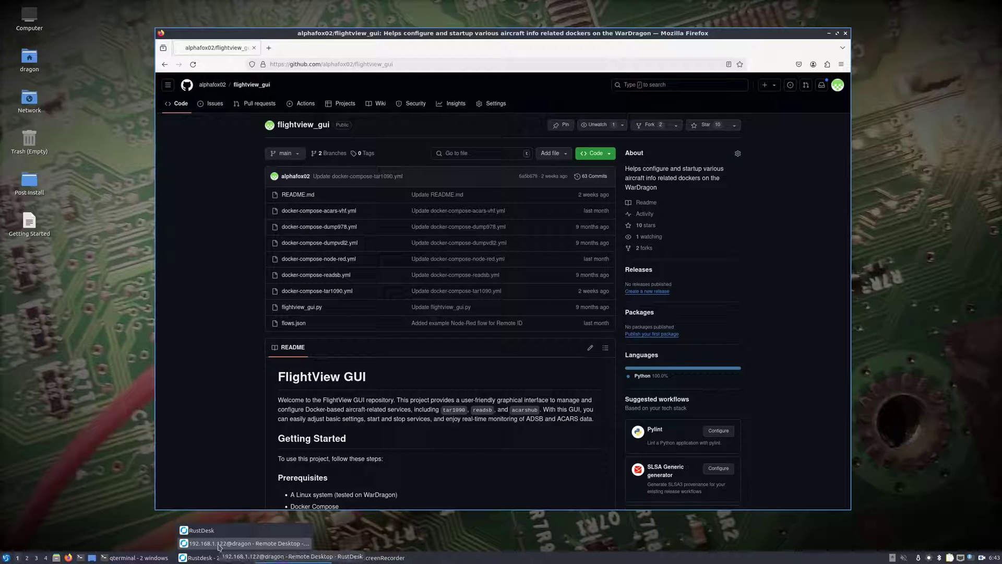
Install openssh-server with 'sudo apt install openssh-server' in a new QTerminal, confirming with y
{"action": "left_click", "coordinate": [218, 544]}
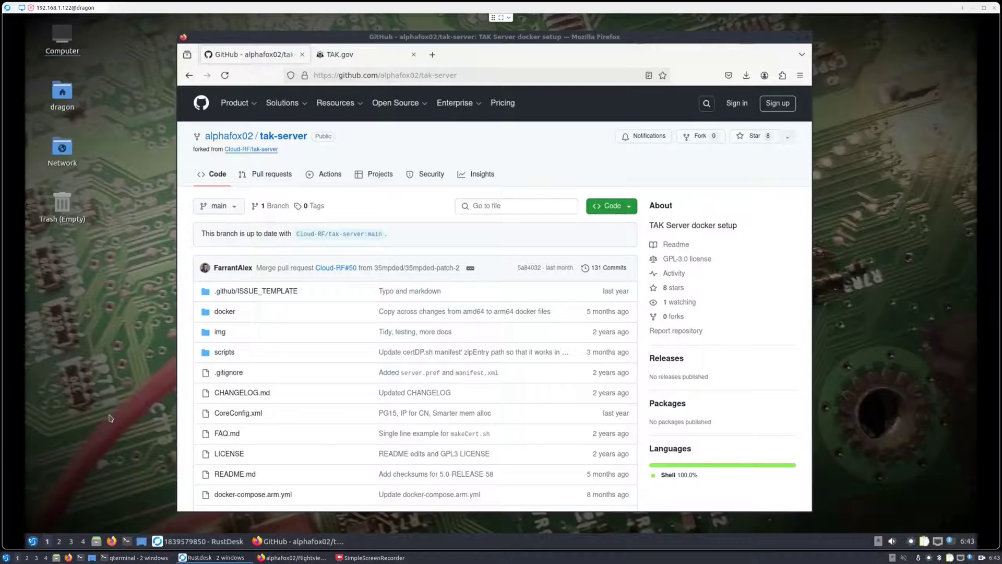
{"action": "left_click", "coordinate": [126, 541]}
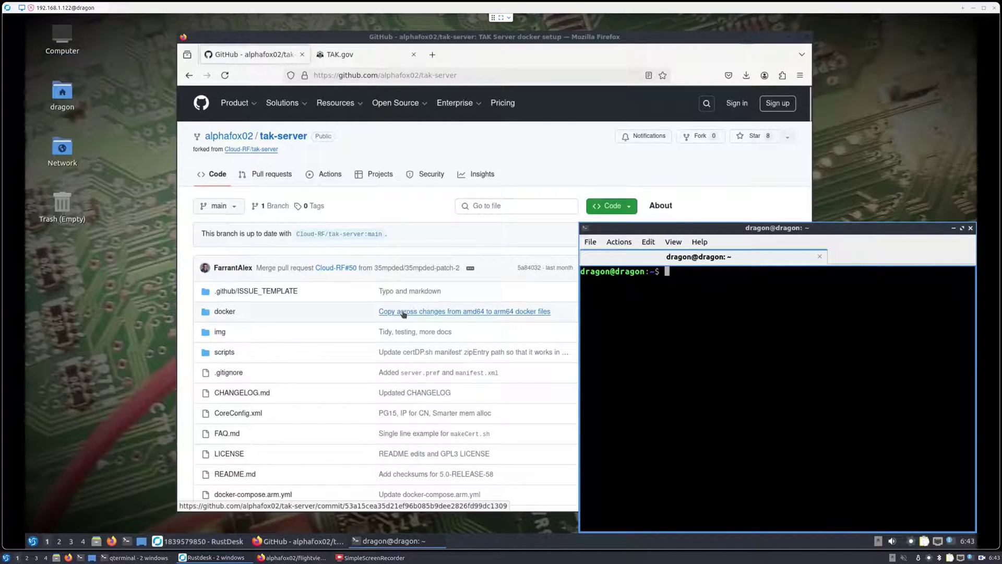
{"action": "type", "text": "sudo"}
{"action": "key", "text": "BackSpace"}
{"action": "key", "text": "BackSpace"}
{"action": "key", "text": "BackSpace"}
{"action": "key", "text": "BackSpace"}
{"action": "key", "text": "BackSpace"}
{"action": "type", "text": "sudo apt install "}
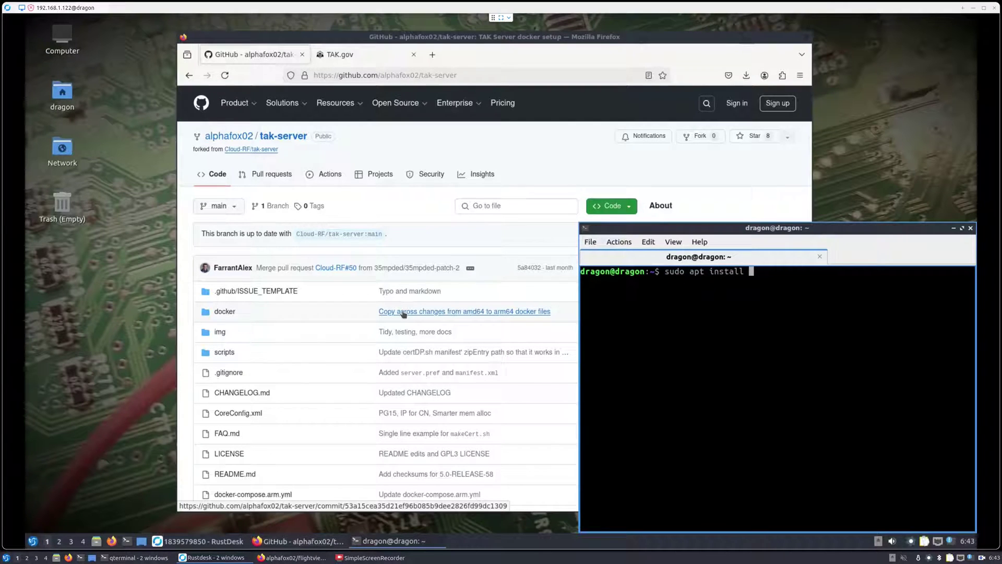
{"action": "type", "text": "openssh-server"}
{"action": "key", "text": "Return"}
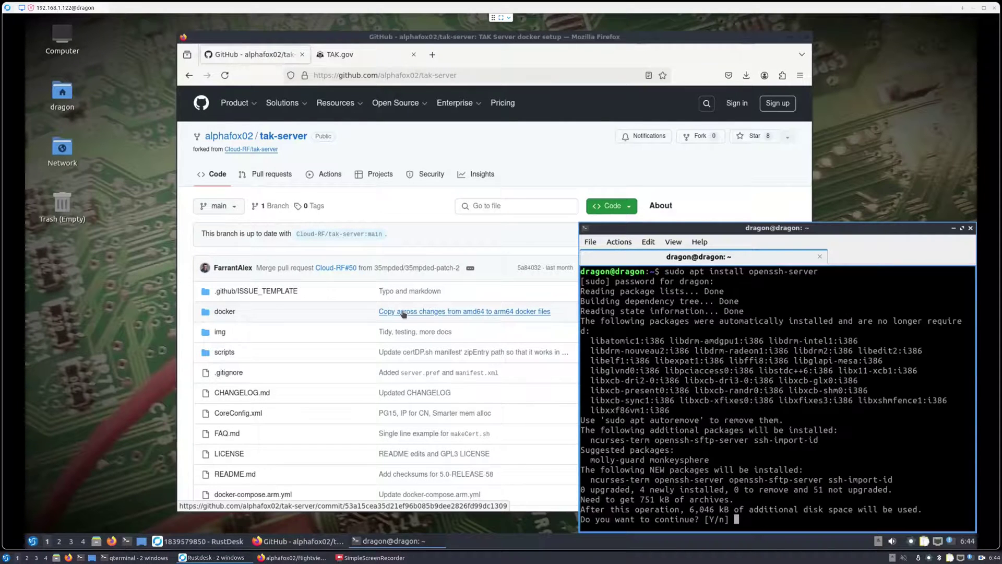
{"action": "type", "text": "y"}
{"action": "key", "text": "Return"}
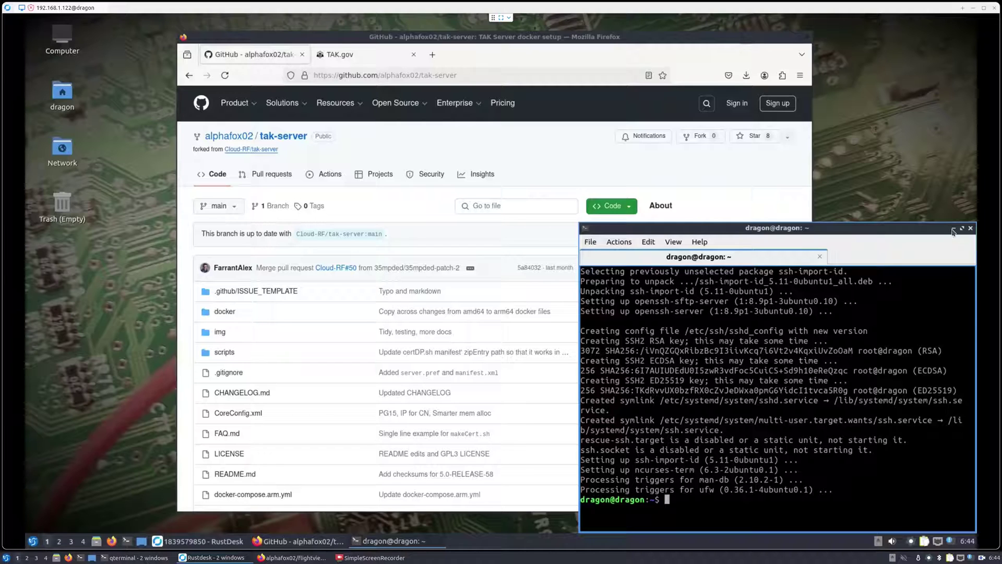
{"action": "left_click_drag", "start_coordinate": [743, 227], "coordinate": [730, 175]}
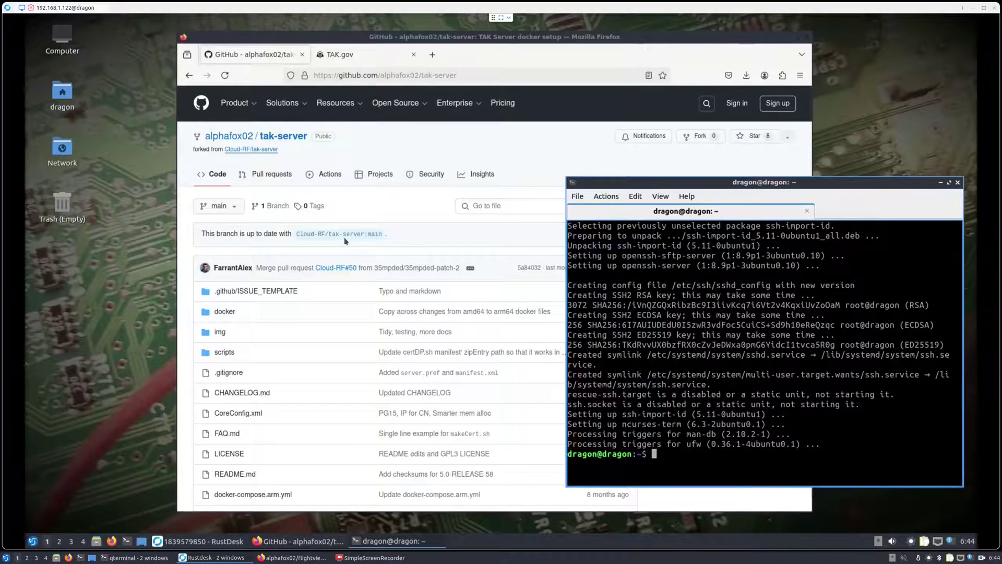
Copy the alphafox02/tak-server HTTPS clone URL and git clone it in the terminal
{"action": "left_click", "coordinate": [522, 219]}
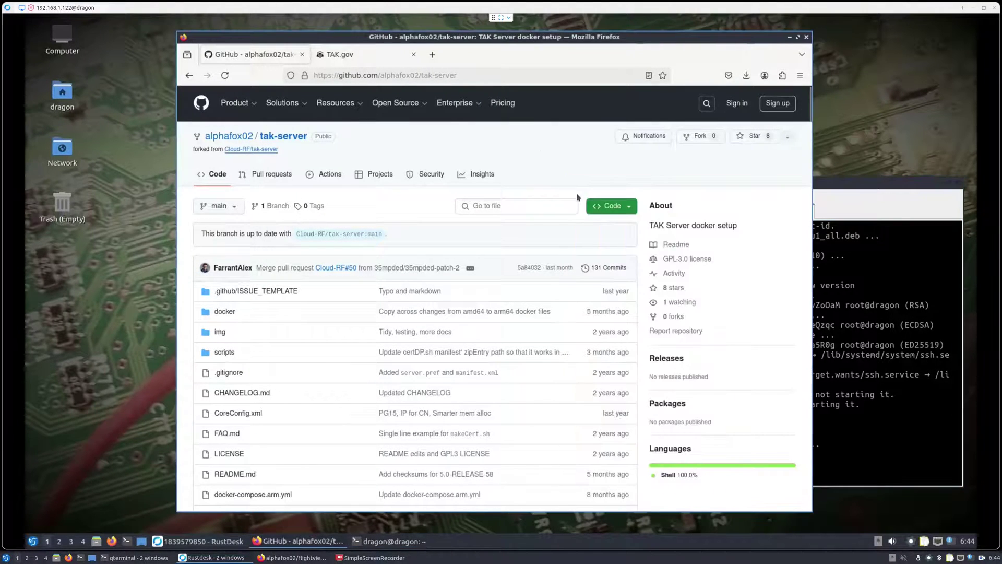
{"action": "left_click", "coordinate": [605, 206]}
{"action": "left_click", "coordinate": [621, 273]}
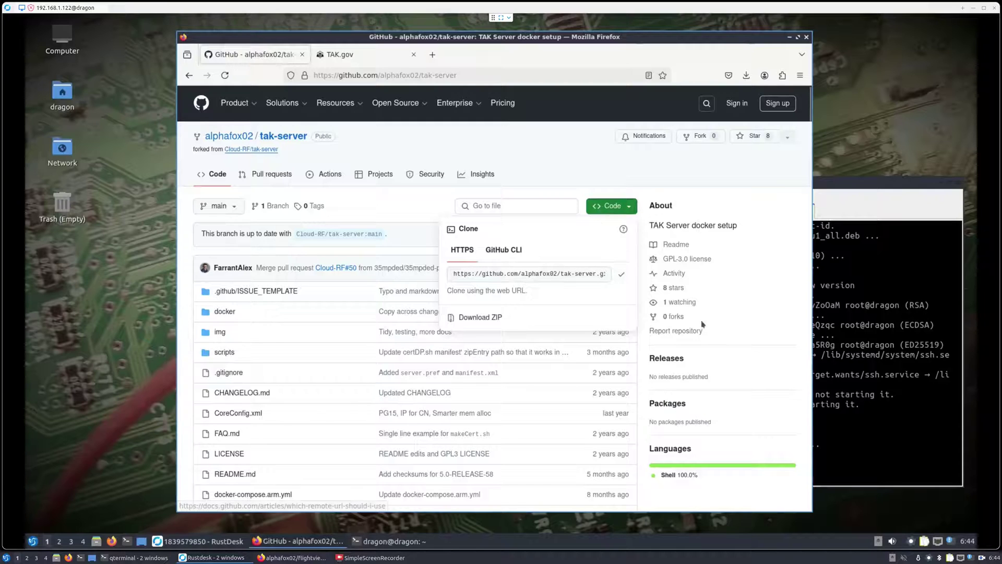
{"action": "left_click", "coordinate": [782, 441]}
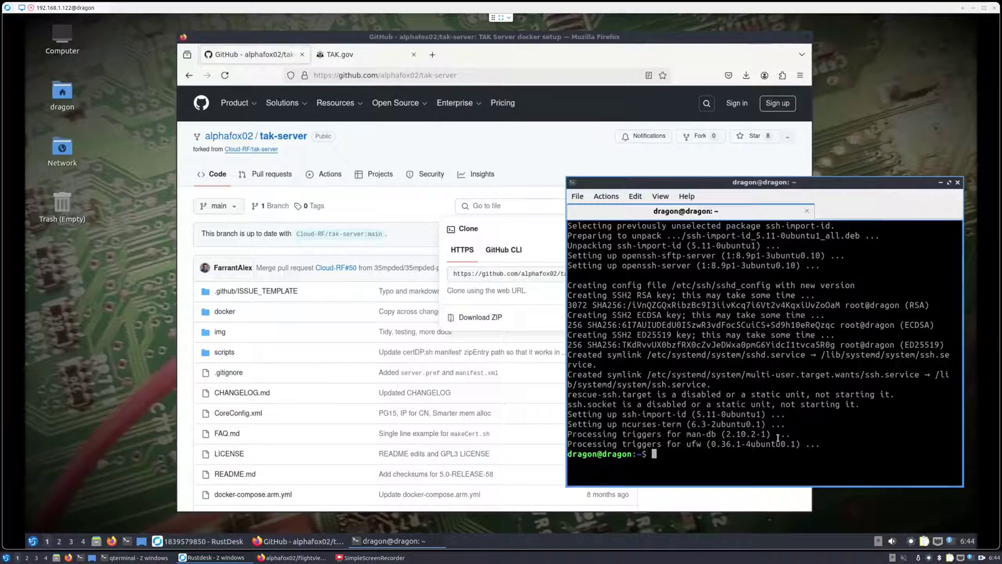
{"action": "type", "text": "git clone"}
{"action": "right_click", "coordinate": [778, 438]}
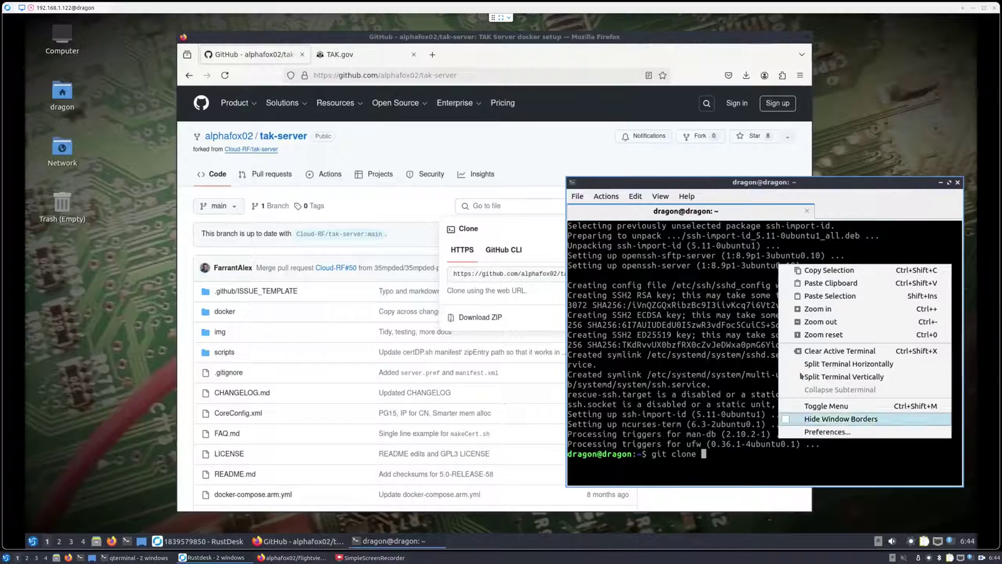
{"action": "left_click", "coordinate": [808, 294]}
{"action": "key", "text": "Return"}
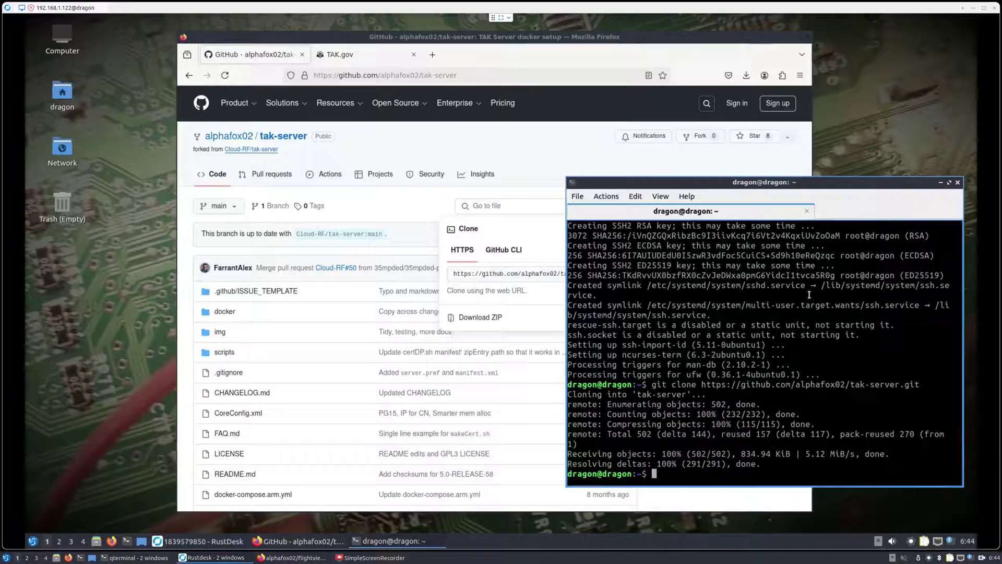
{"action": "left_click", "coordinate": [339, 56]}
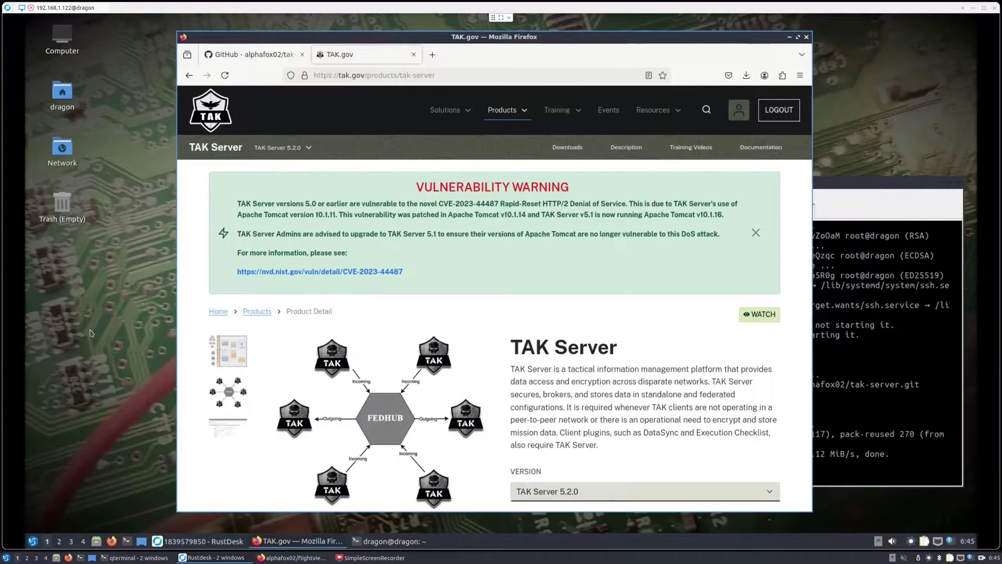
Look over the TAK Server 5.2.0 download files on TAK.gov, then return to the tak-server GitHub page
{"action": "scroll", "coordinate": [604, 403], "scroll_direction": "down", "scroll_amount": 1}
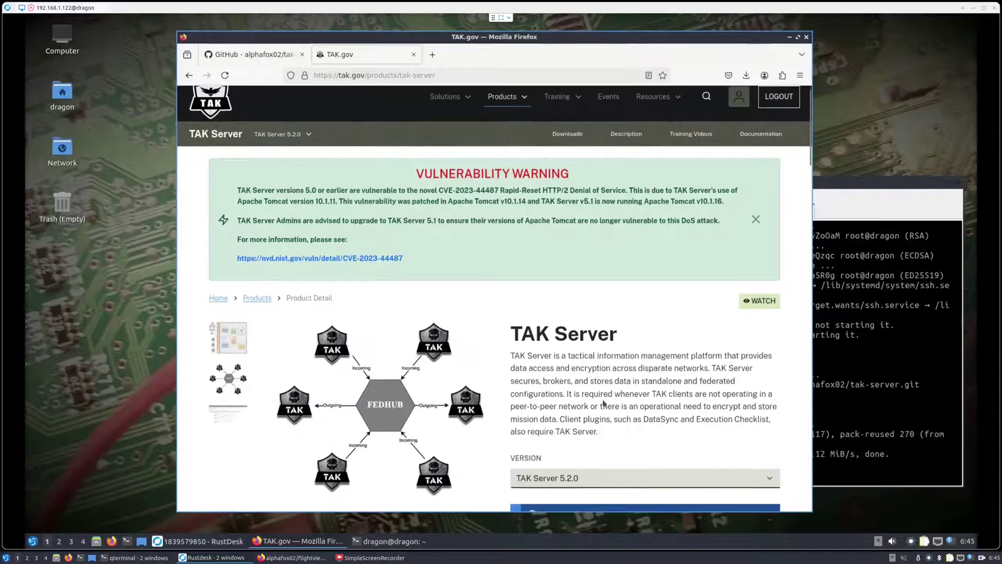
{"action": "scroll", "coordinate": [604, 403], "scroll_direction": "down", "scroll_amount": 5}
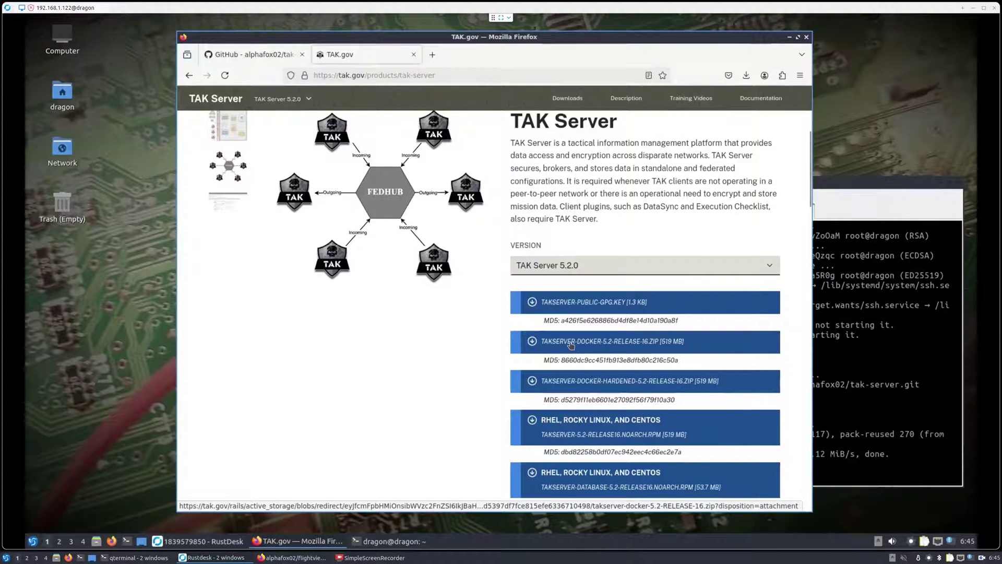
{"action": "scroll", "coordinate": [390, 387], "scroll_direction": "up", "scroll_amount": 5}
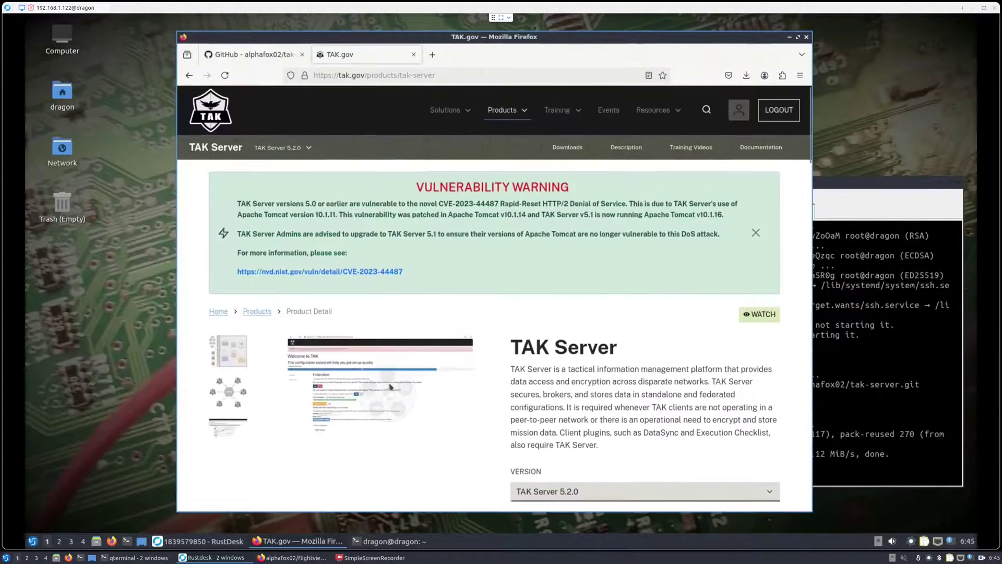
{"action": "left_click", "coordinate": [255, 57]}
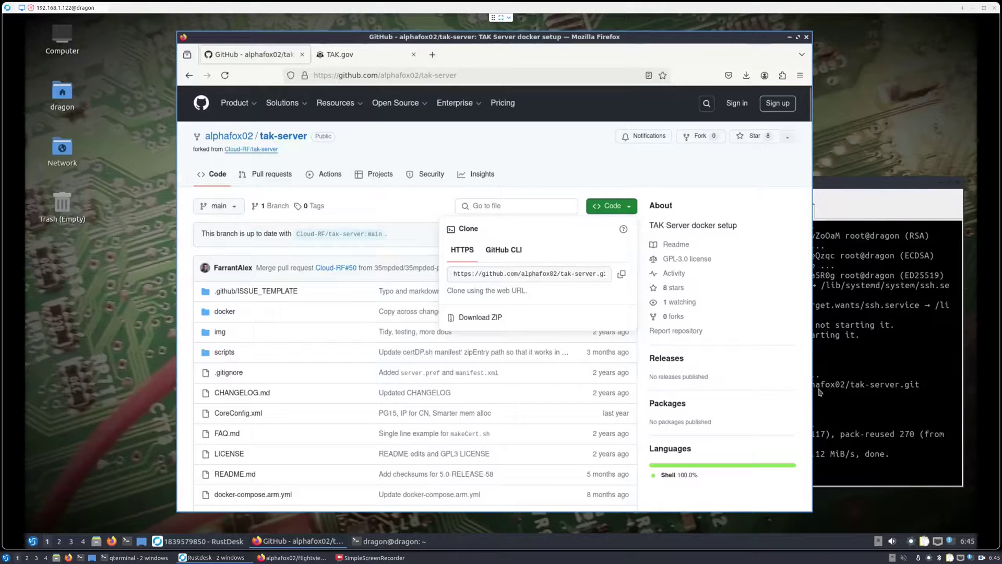
Enlarge the terminal, change into the cloned tak-server folder and list its contents
{"action": "left_click", "coordinate": [821, 392]}
{"action": "left_click_drag", "start_coordinate": [668, 181], "coordinate": [278, 76]}
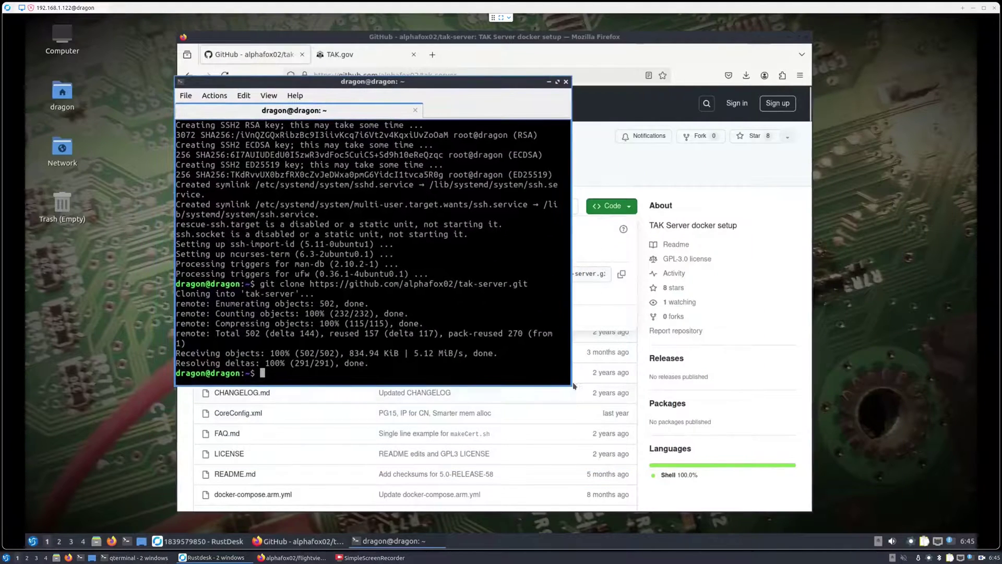
{"action": "left_click_drag", "start_coordinate": [567, 383], "coordinate": [797, 479]}
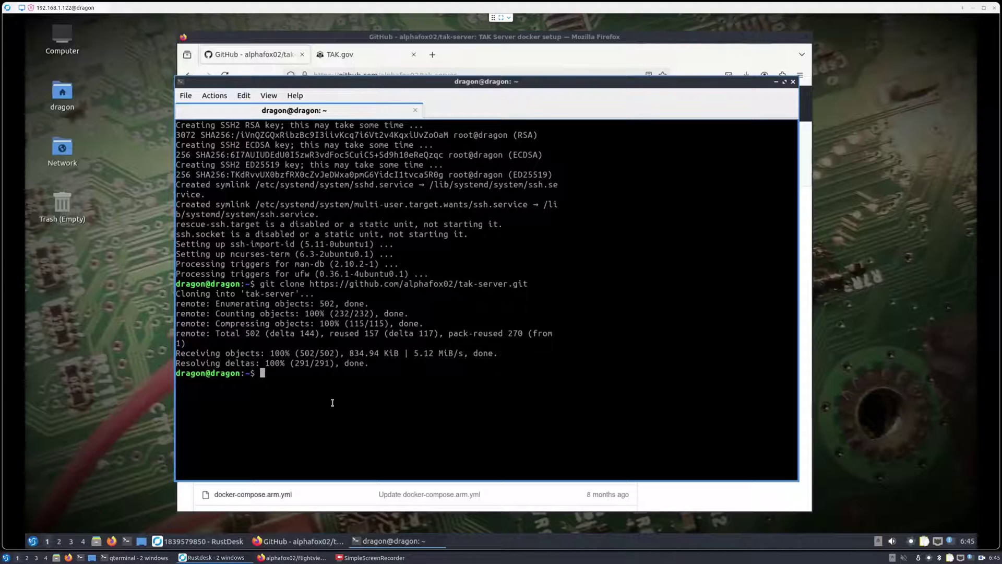
{"action": "type", "text": "cd tak-server/"}
{"action": "key", "text": "Return"}
{"action": "type", "text": "ls"}
{"action": "key", "text": "Return"}
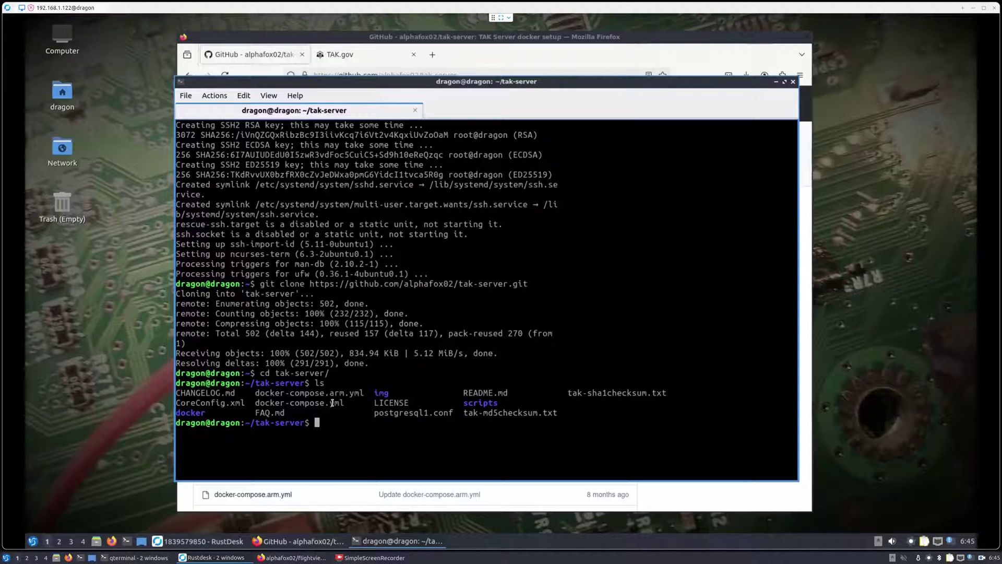
Move takserver-docker-5.2-RELEASE-16.zip from Downloads into tak-server and confirm it with ls
{"action": "type", "text": "mv /home/dragon/Do"}
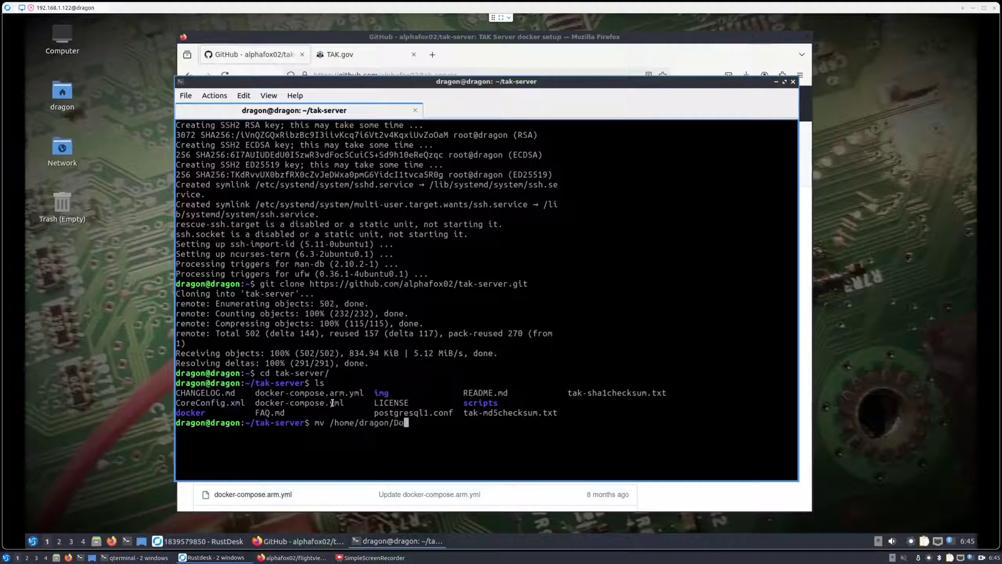
{"action": "key", "text": "Tab"}
{"action": "key", "text": "Tab"}
{"action": "key", "text": "Tab"}
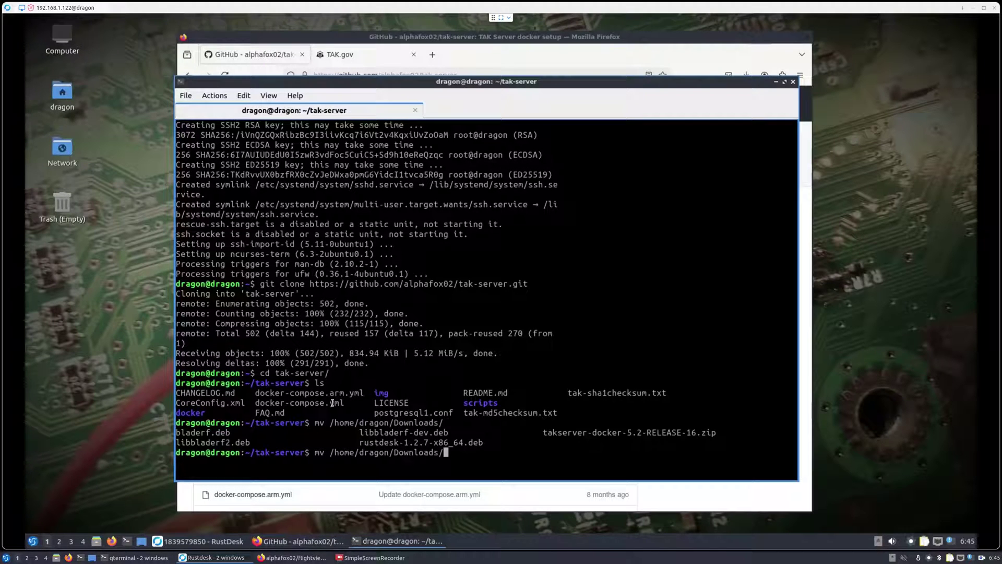
{"action": "type", "text": "ta"}
{"action": "key", "text": "Tab"}
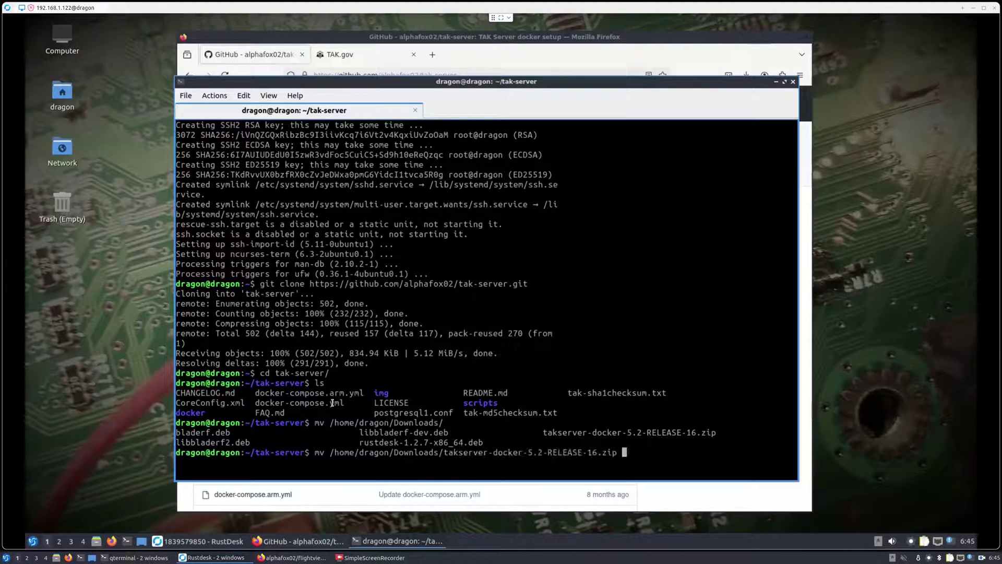
{"action": "type", "text": "."}
{"action": "key", "text": "Return"}
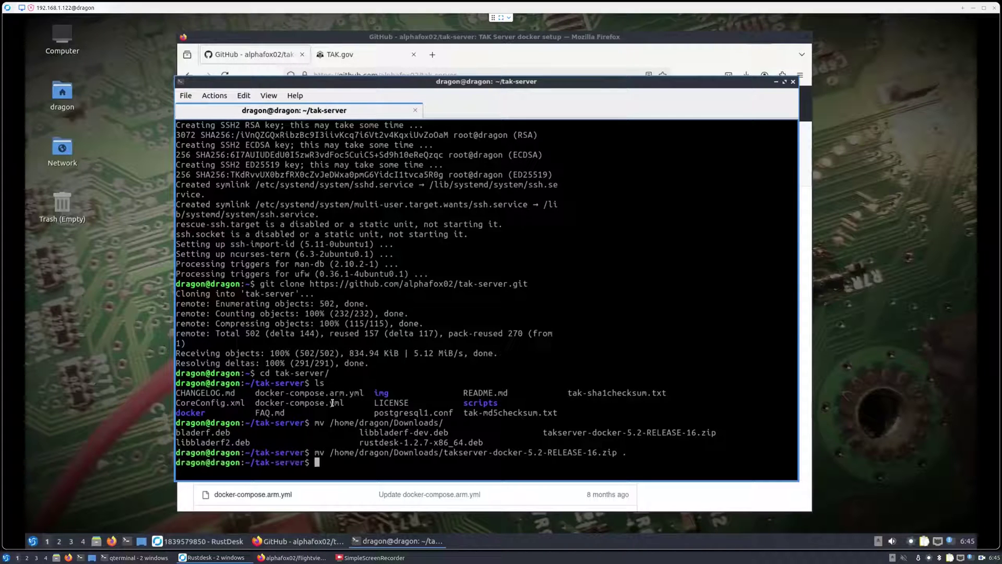
{"action": "type", "text": "ls"}
{"action": "key", "text": "Return"}
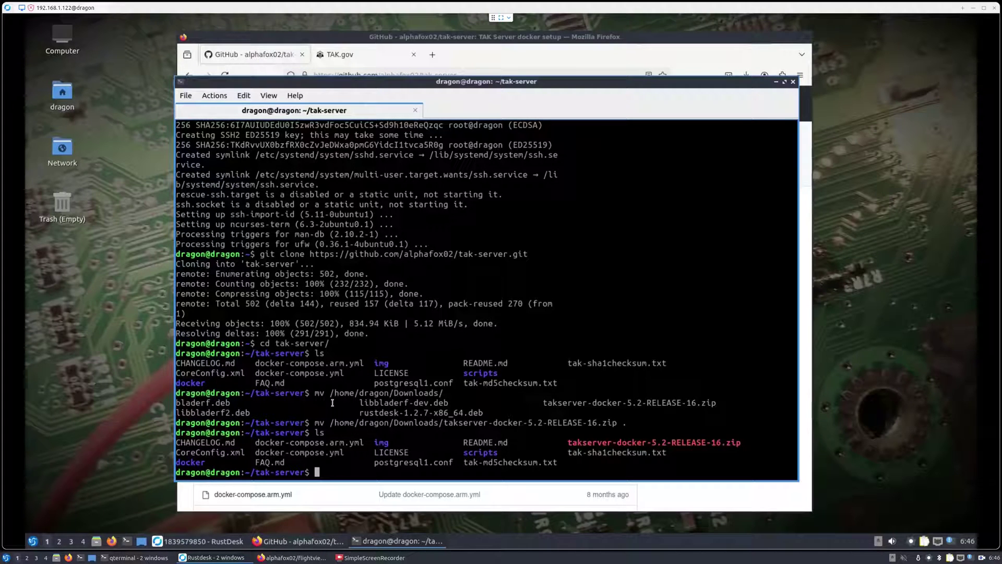
{"action": "type", "text": "sudo scr"}
{"action": "key", "text": "Tab"}
{"action": "key", "text": "Tab"}
{"action": "key", "text": "Tab"}
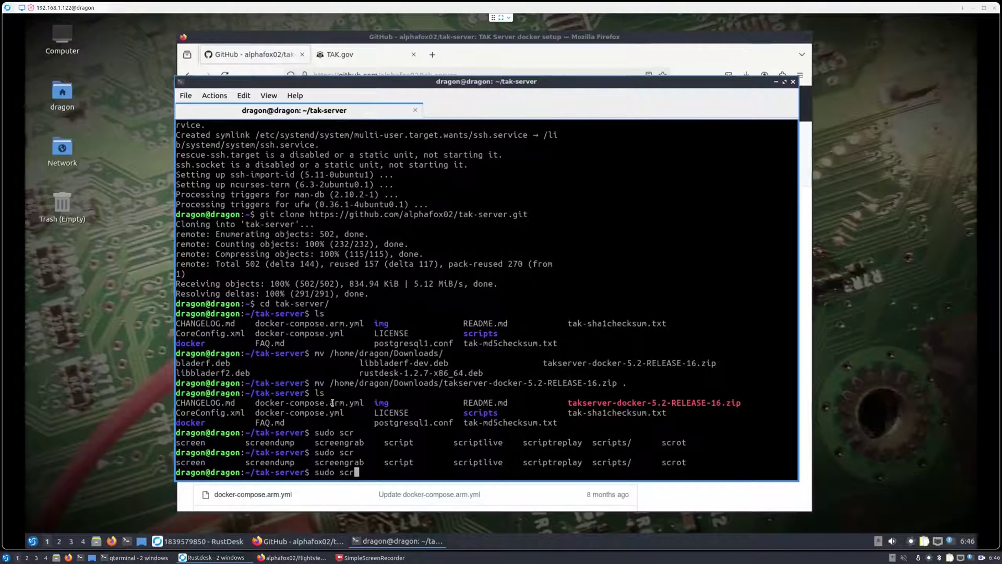
{"action": "key", "text": "BackSpace"}
{"action": "key", "text": "BackSpace"}
{"action": "key", "text": "BackSpace"}
{"action": "key", "text": "BackSpace"}
{"action": "key", "text": "BackSpace"}
{"action": "key", "text": "BackSpace"}
{"action": "key", "text": "BackSpace"}
{"action": "key", "text": "BackSpace"}
Scroll the tak-server README on GitHub to the 'Setup Docker's apt repository' section
{"action": "left_click_drag", "start_coordinate": [283, 86], "coordinate": [238, 84]}
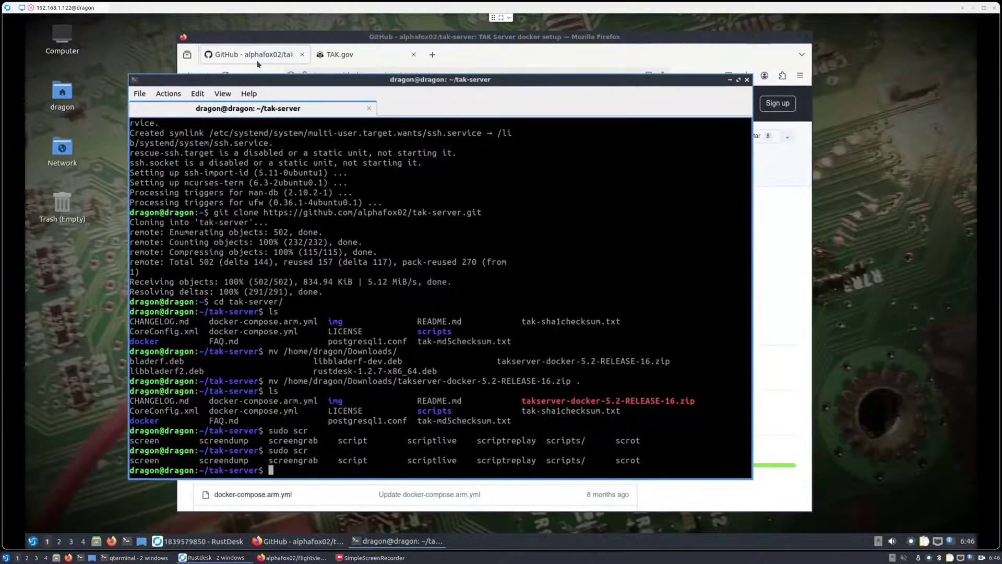
{"action": "left_click", "coordinate": [253, 56]}
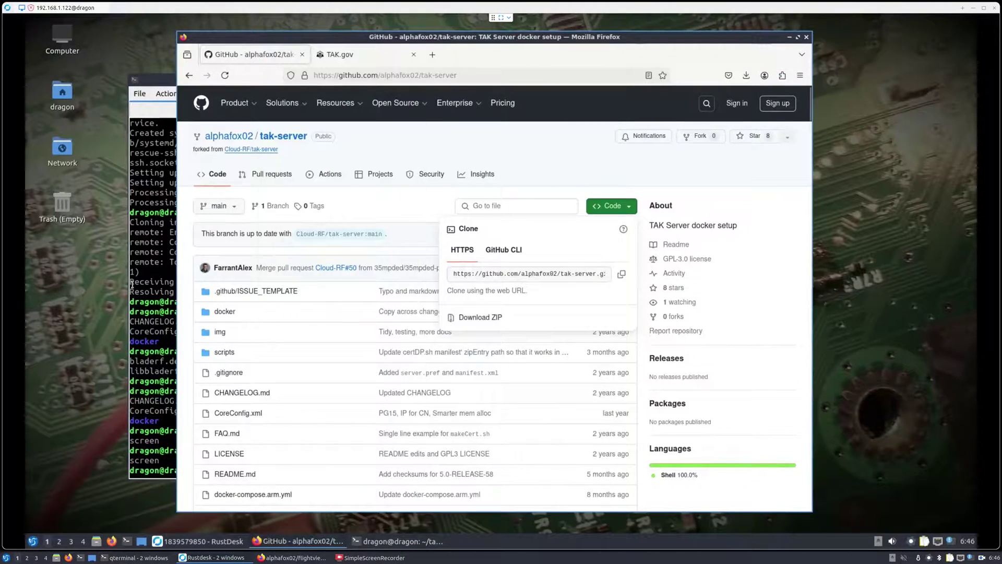
{"action": "scroll", "coordinate": [193, 289], "scroll_direction": "down", "scroll_amount": 15}
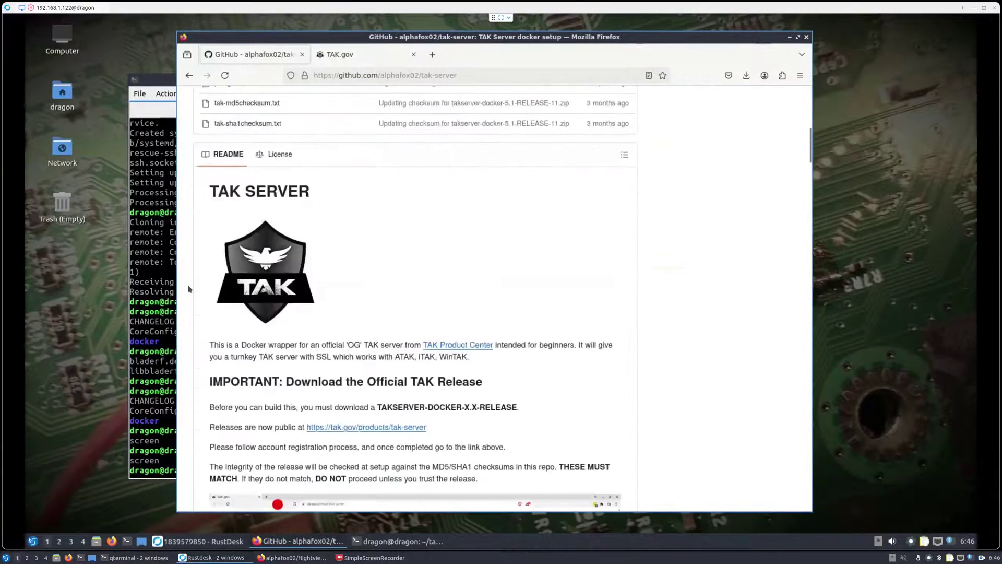
{"action": "scroll", "coordinate": [189, 288], "scroll_direction": "down", "scroll_amount": 12}
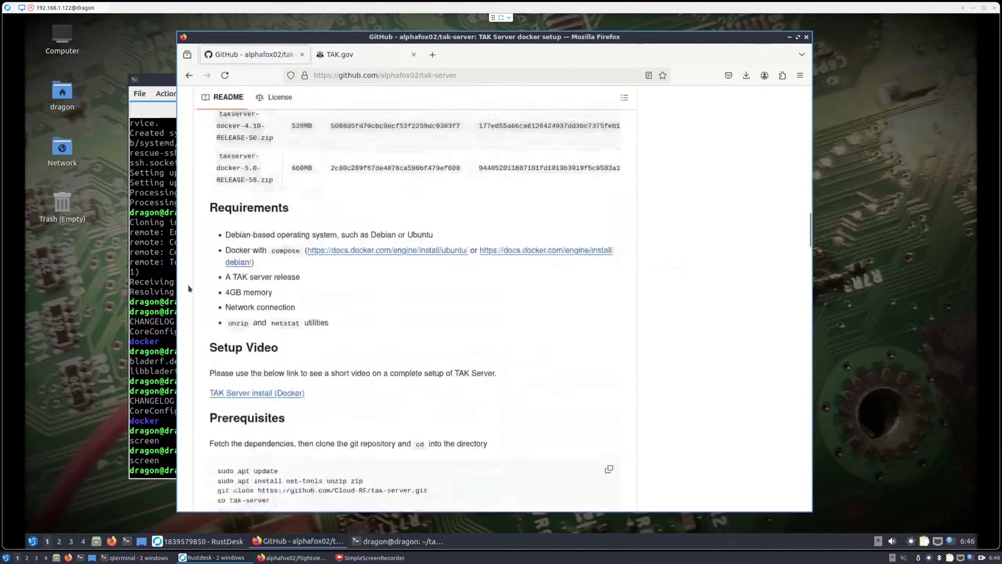
{"action": "scroll", "coordinate": [189, 288], "scroll_direction": "down", "scroll_amount": 2}
{"action": "scroll", "coordinate": [268, 327], "scroll_direction": "up", "scroll_amount": 2}
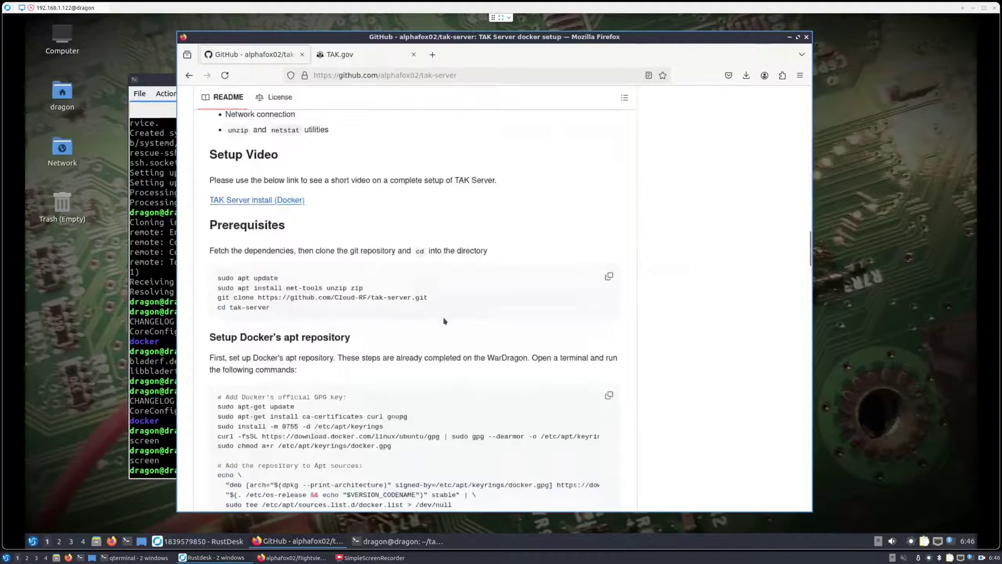
{"action": "scroll", "coordinate": [445, 322], "scroll_direction": "down", "scroll_amount": 4}
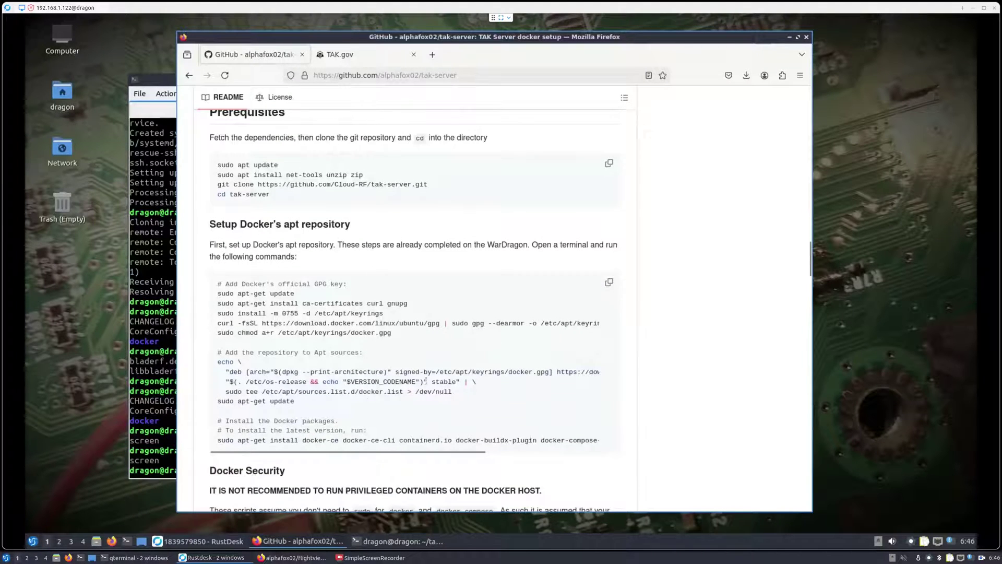
{"action": "scroll", "coordinate": [619, 276], "scroll_direction": "up", "scroll_amount": 20}
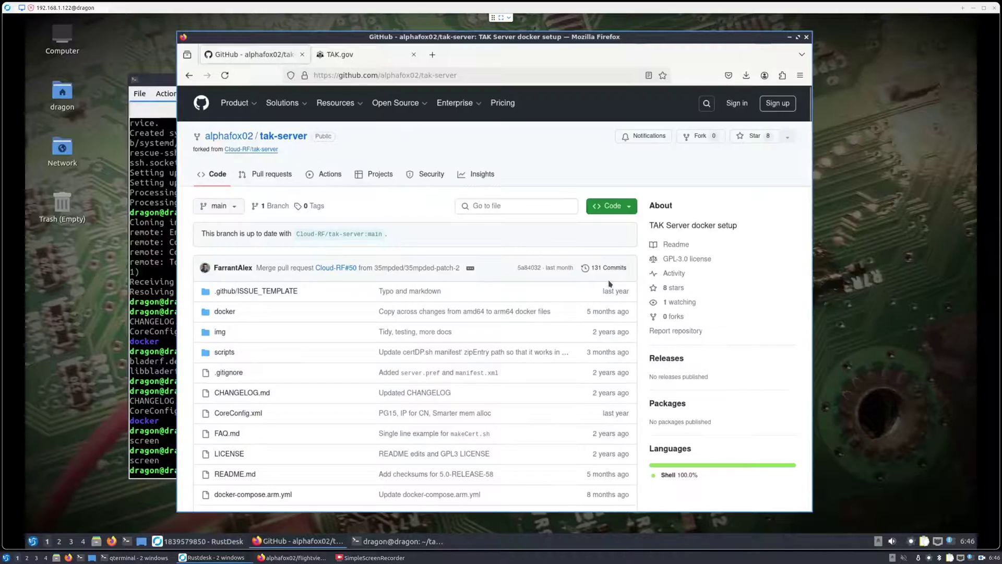
{"action": "scroll", "coordinate": [569, 305], "scroll_direction": "down", "scroll_amount": 16}
{"action": "scroll", "coordinate": [569, 306], "scroll_direction": "down", "scroll_amount": 20}
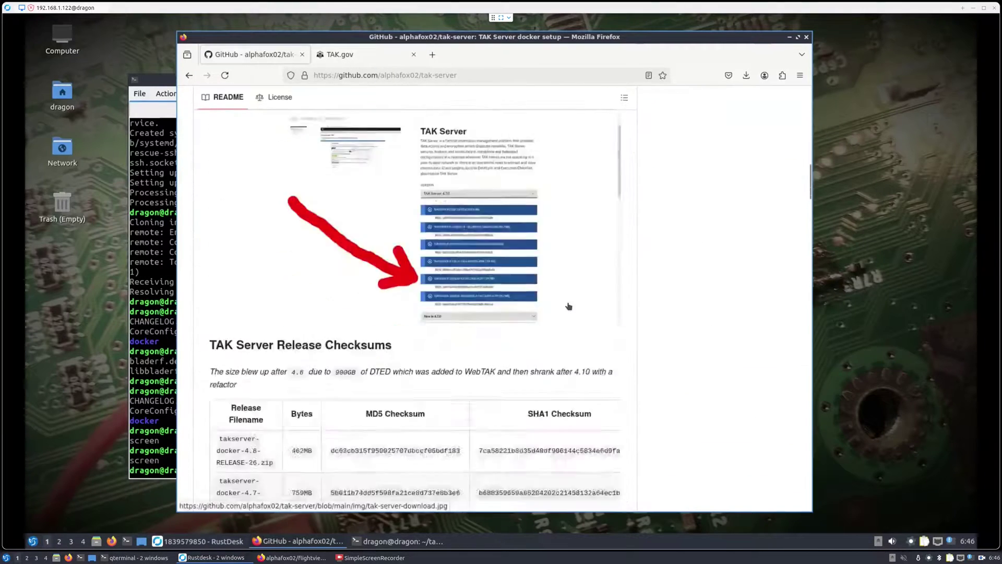
{"action": "scroll", "coordinate": [569, 307], "scroll_direction": "down", "scroll_amount": 15}
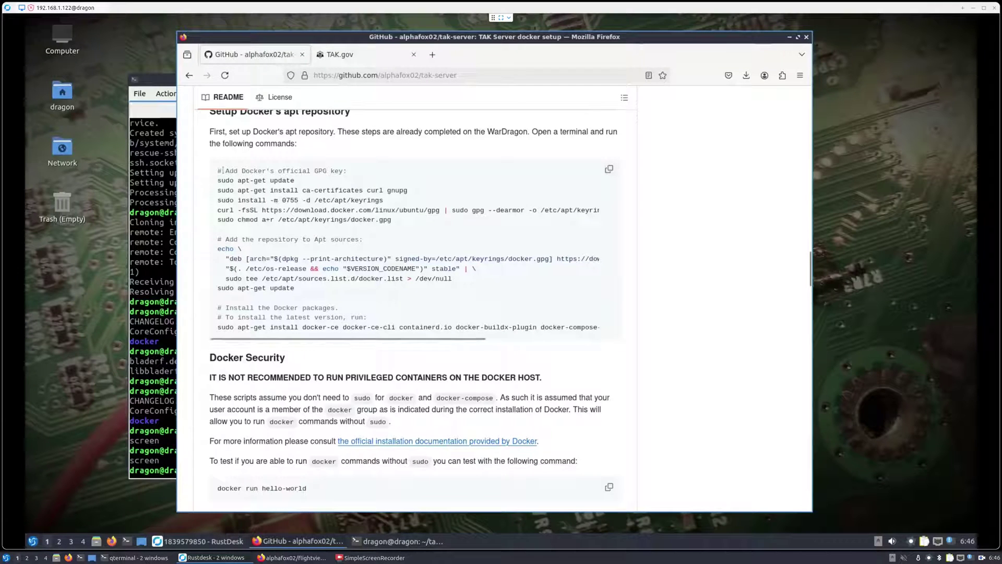
Copy the Docker apt repository setup code block for pasting into the terminal
{"action": "left_click_drag", "start_coordinate": [216, 172], "coordinate": [630, 345]}
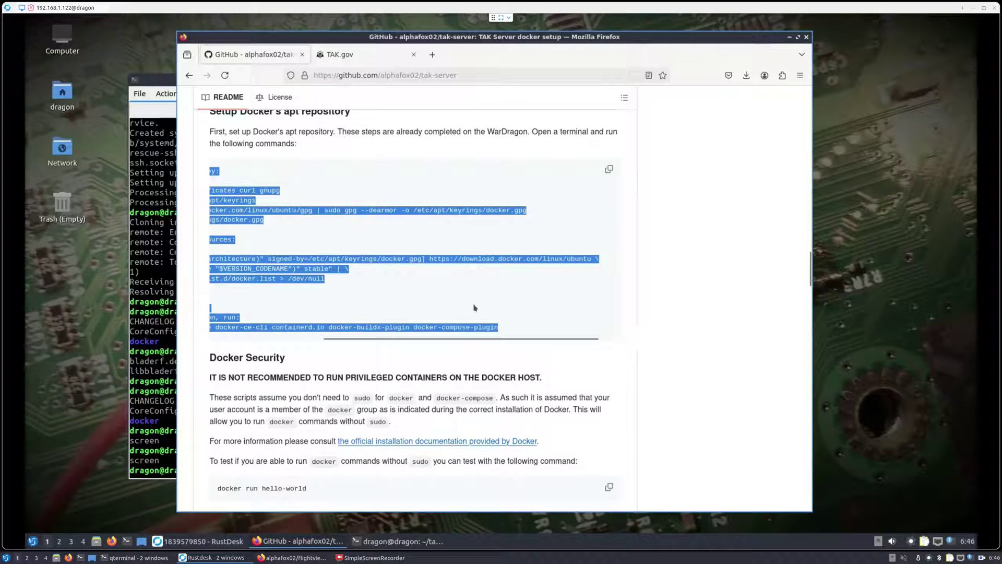
{"action": "right_click", "coordinate": [471, 326]}
{"action": "left_click", "coordinate": [487, 336]}
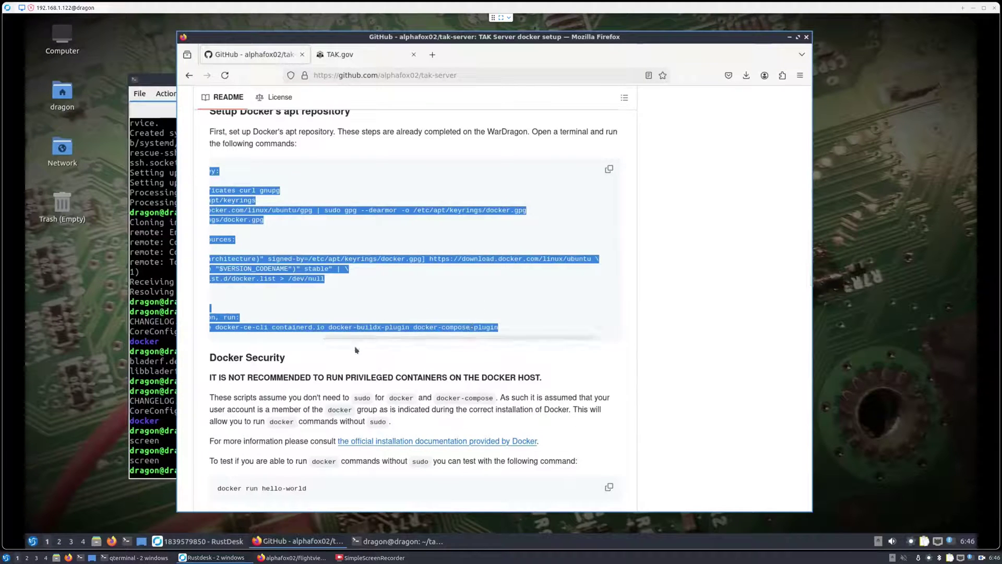
{"action": "left_click", "coordinate": [159, 397]}
{"action": "right_click", "coordinate": [312, 443]}
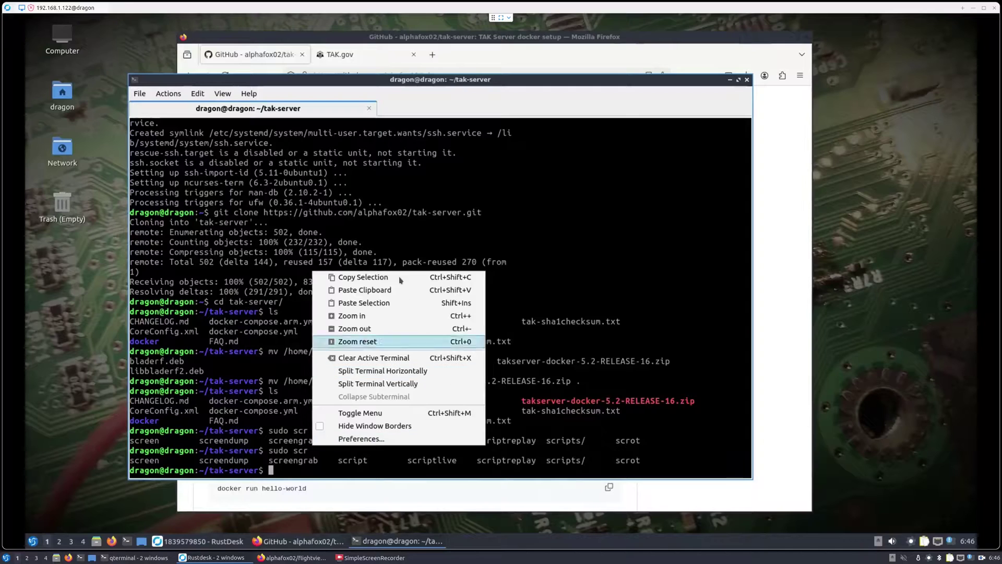
Paste and run the Docker setup commands, answering y to the curl upgrade and Docker install prompts
{"action": "left_click", "coordinate": [396, 290]}
{"action": "left_click", "coordinate": [390, 254]}
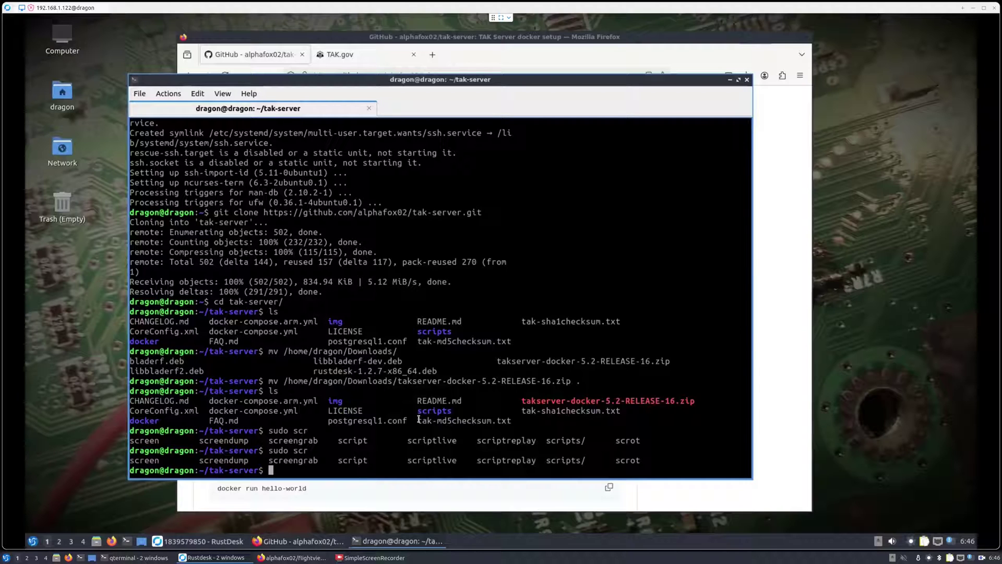
{"action": "key", "text": "ctrl+shift+v"}
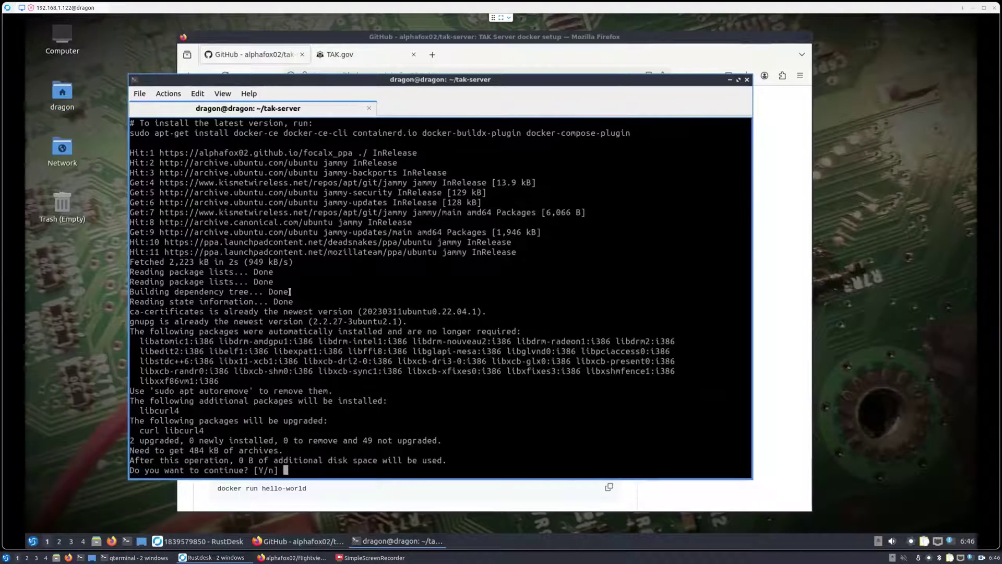
{"action": "type", "text": "y"}
{"action": "key", "text": "Return"}
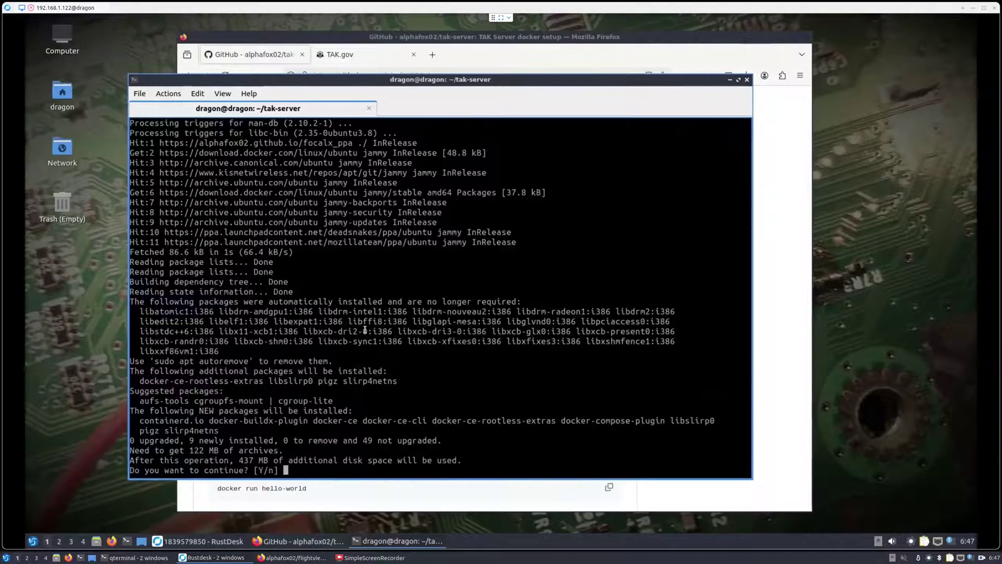
{"action": "type", "text": "y"}
{"action": "key", "text": "Return"}
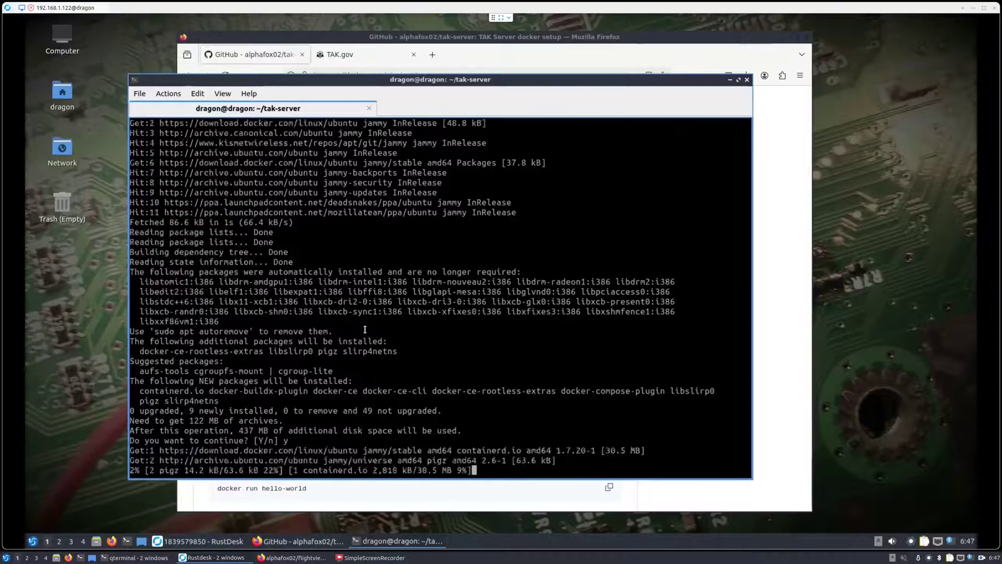
{"action": "left_click", "coordinate": [675, 503]}
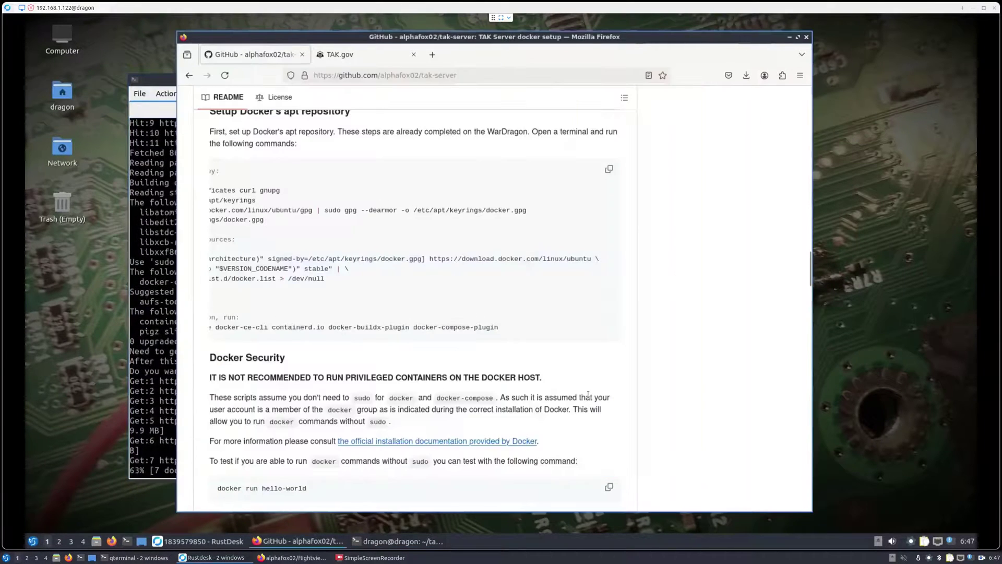
Open Docker's Linux post-installation docs and scroll to the groupadd and usermod commands
{"action": "scroll", "coordinate": [563, 377], "scroll_direction": "down", "scroll_amount": 1}
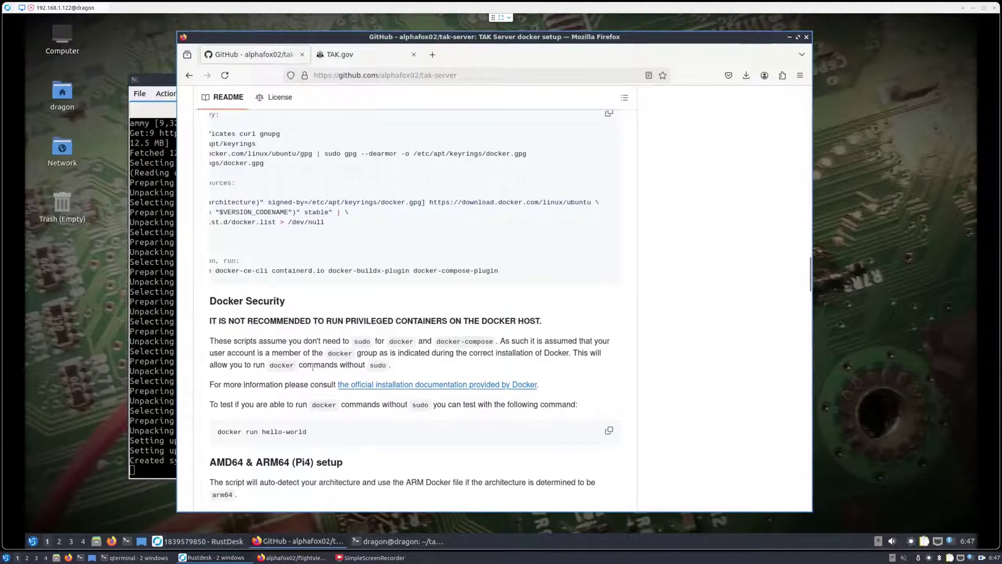
{"action": "left_click", "coordinate": [357, 385]}
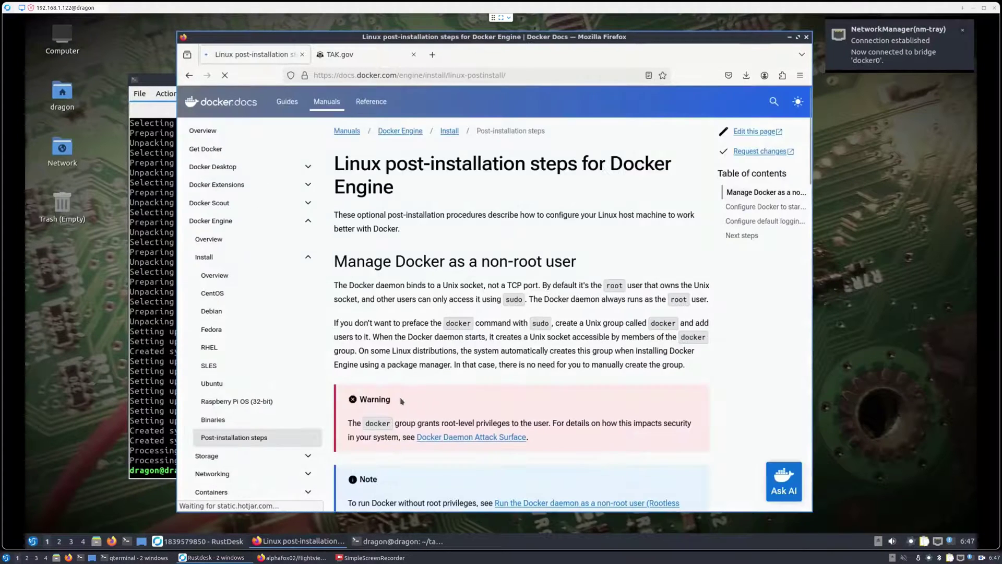
{"action": "scroll", "coordinate": [459, 416], "scroll_direction": "down", "scroll_amount": 3}
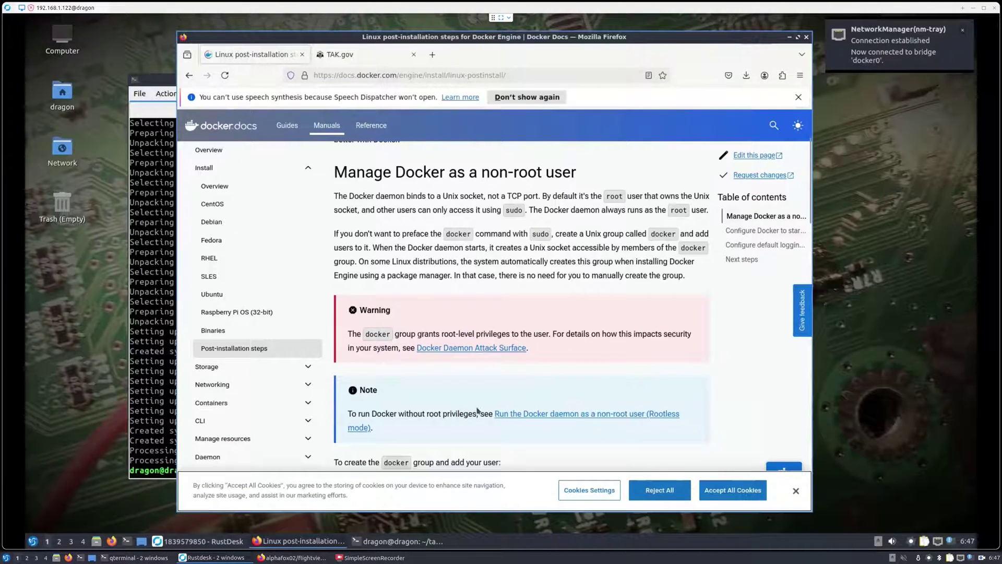
{"action": "scroll", "coordinate": [477, 411], "scroll_direction": "down", "scroll_amount": 3}
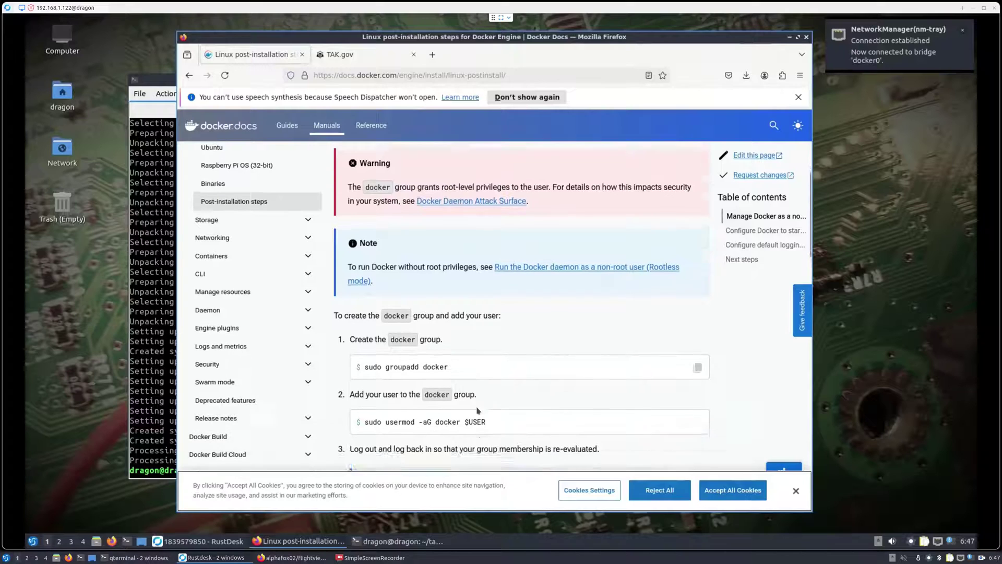
{"action": "scroll", "coordinate": [477, 410], "scroll_direction": "down", "scroll_amount": 1}
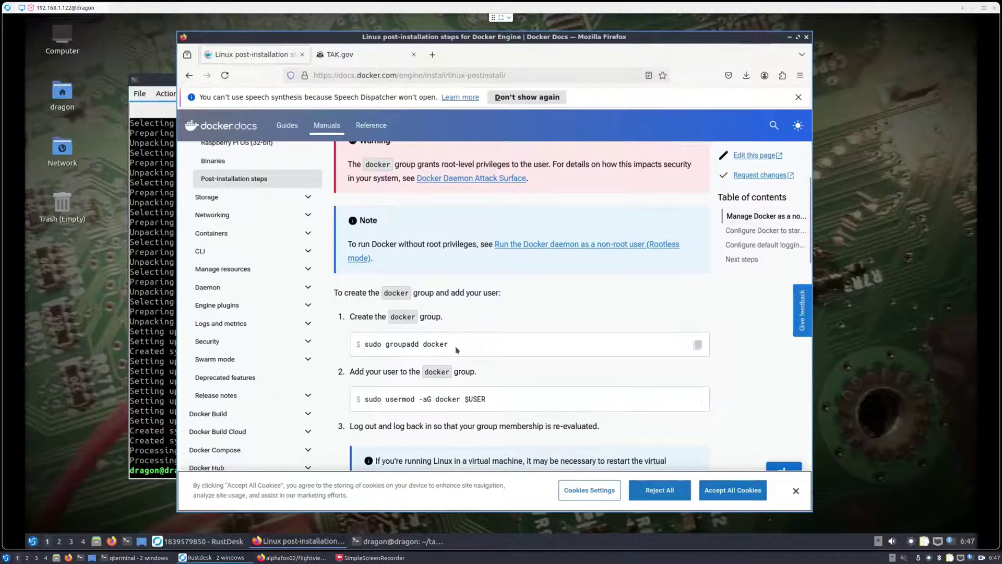
Copy 'sudo usermod -aG docker $USER' from the Docker docs and run it in QTerminal
{"action": "left_click_drag", "start_coordinate": [493, 399], "coordinate": [367, 402]}
{"action": "right_click", "coordinate": [372, 400]}
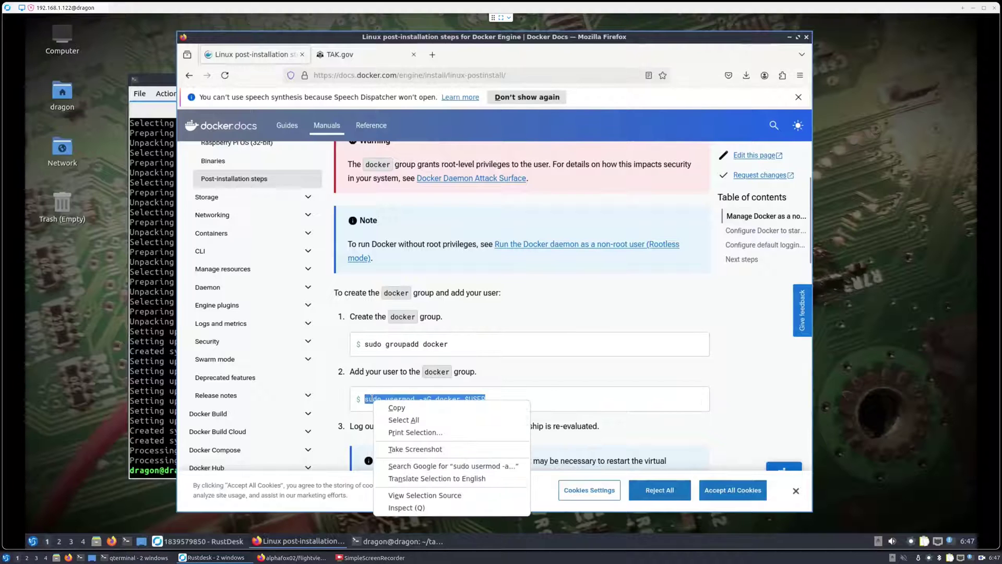
{"action": "left_click", "coordinate": [389, 407]}
{"action": "left_click", "coordinate": [142, 420]}
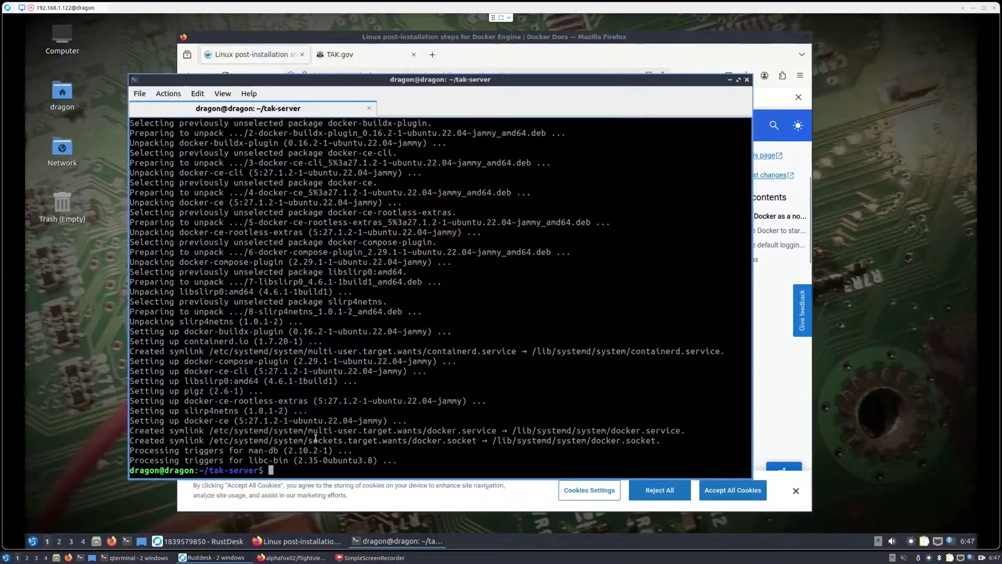
{"action": "right_click", "coordinate": [315, 264]}
{"action": "left_click", "coordinate": [403, 285]}
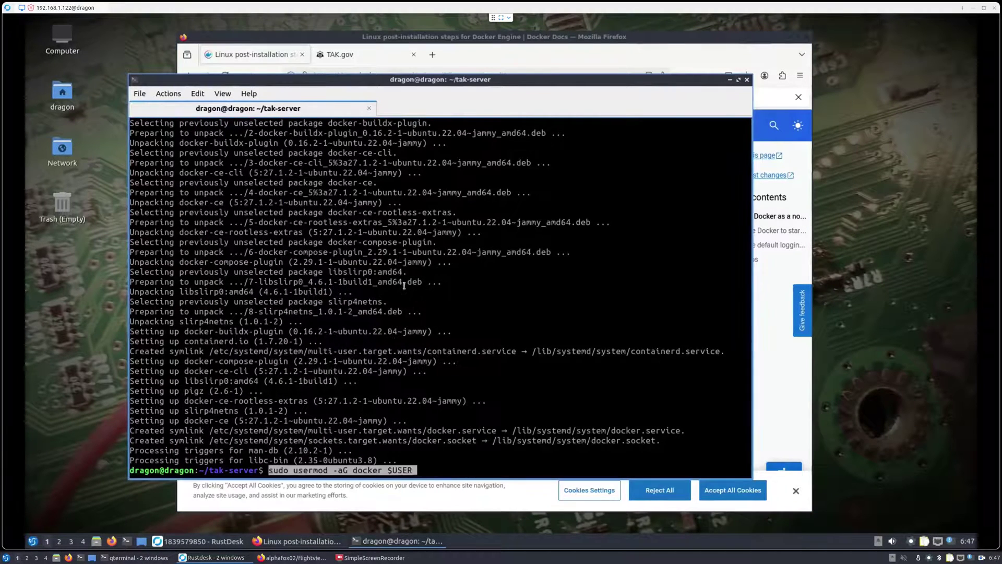
{"action": "key", "text": "Return"}
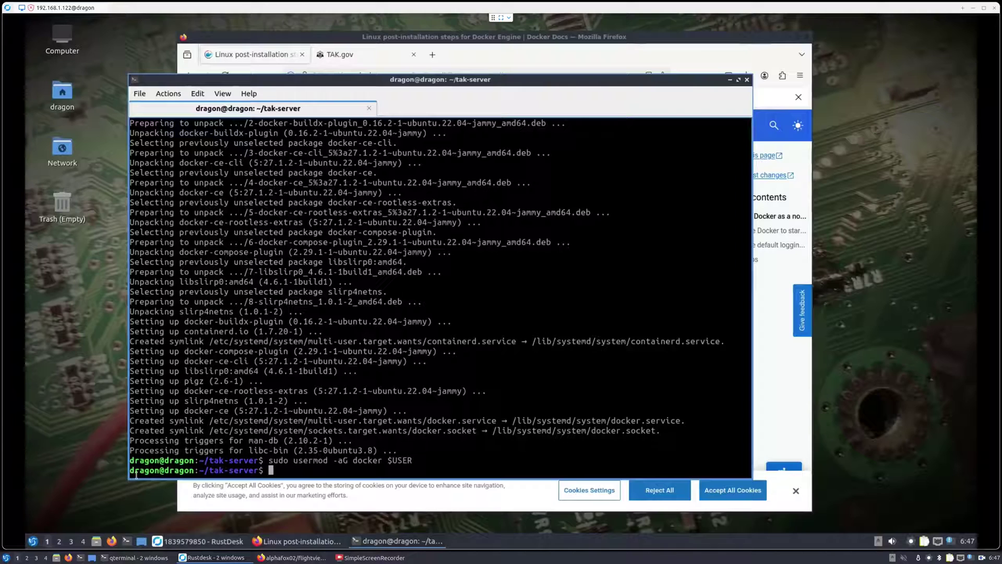
Log out of the remote desktop and log back into Lubuntu with the account password
{"action": "left_click", "coordinate": [33, 544]}
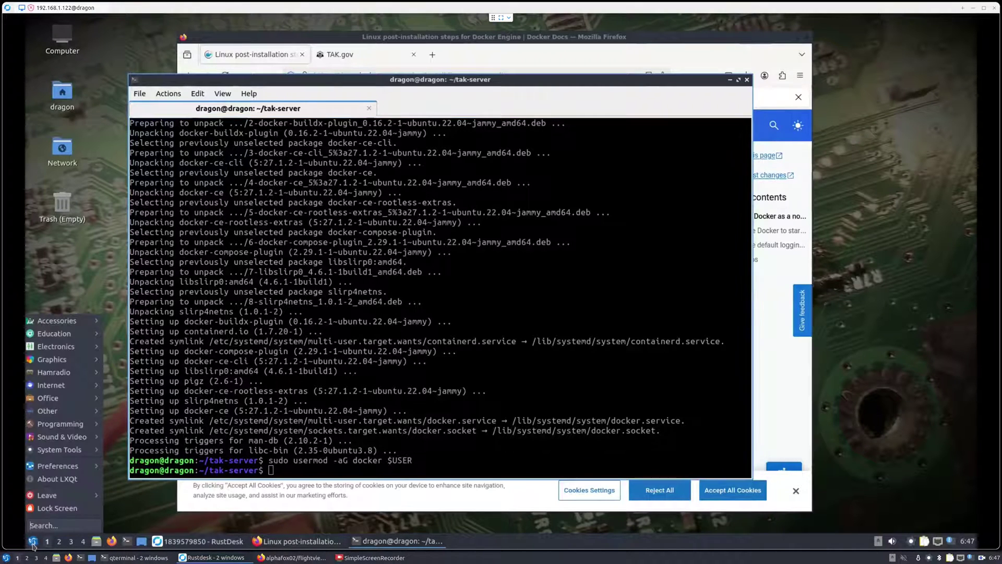
{"action": "mouse_move", "coordinate": [52, 497]}
{"action": "left_click", "coordinate": [130, 491]}
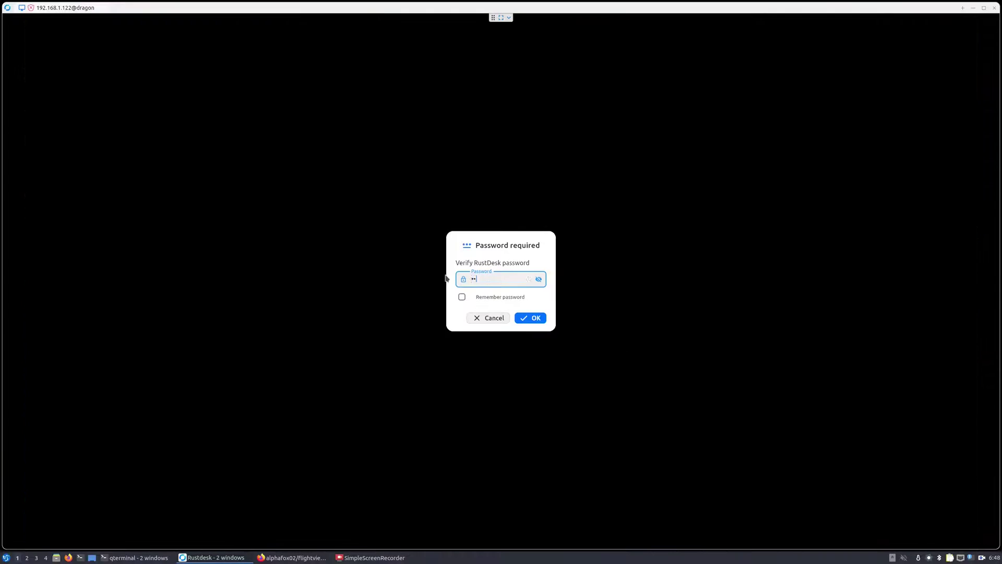
{"action": "type", "text": "••"}
{"action": "key", "text": "Return"}
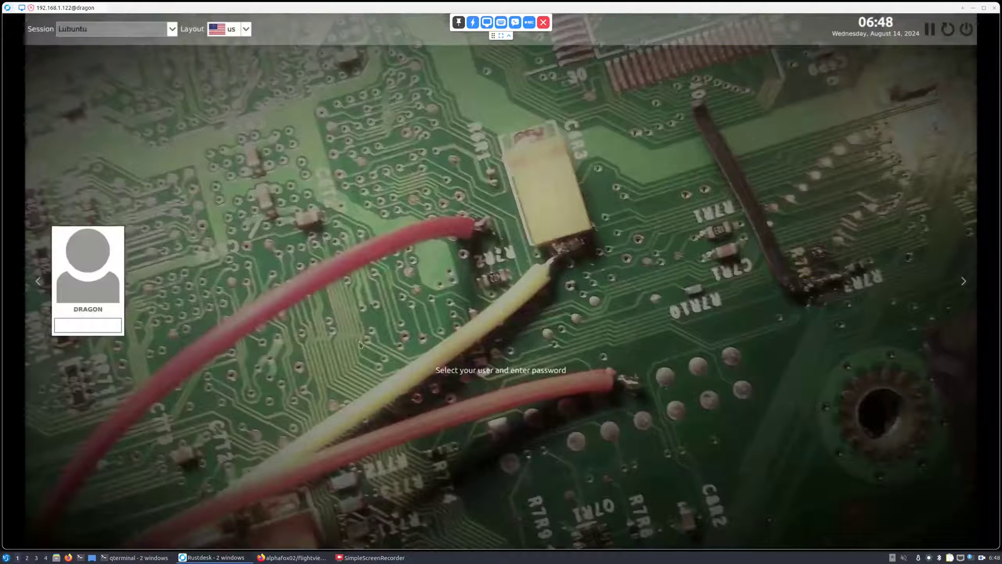
{"action": "type", "text": "••••••"}
{"action": "key", "text": "Return"}
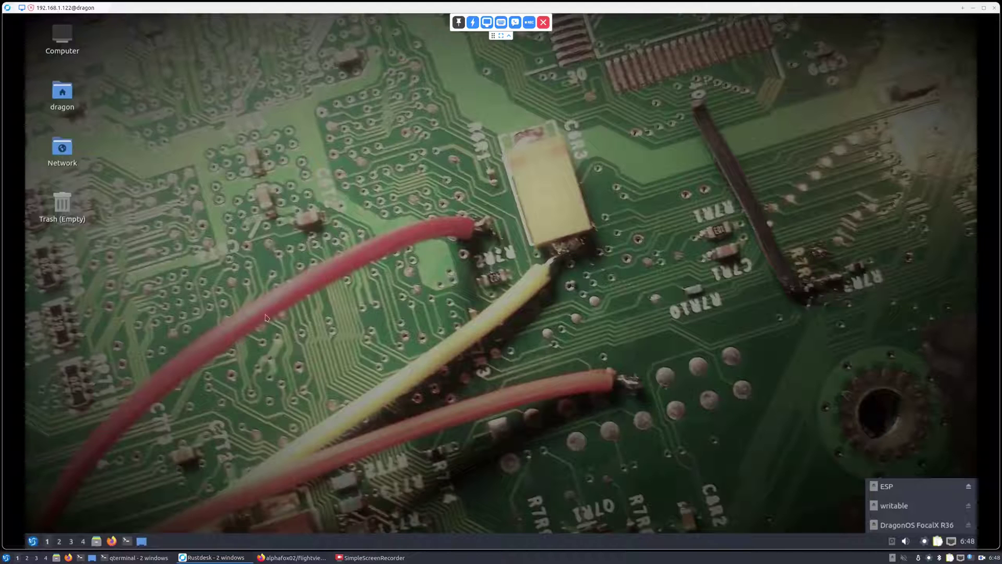
Run groups in a new terminal to confirm docker membership, then enlarge and centre the window
{"action": "left_click", "coordinate": [127, 542]}
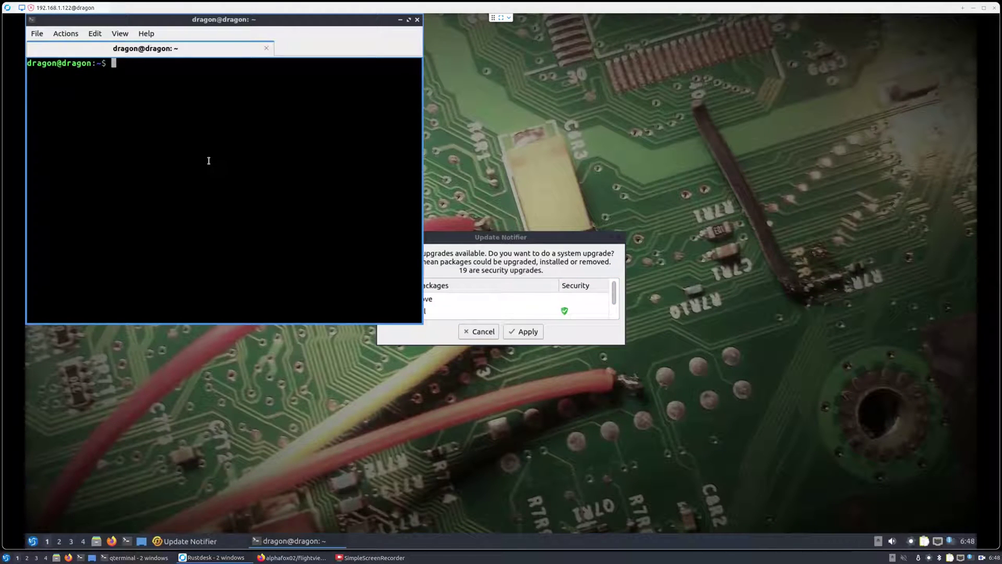
{"action": "type", "text": "groups"}
{"action": "key", "text": "Return"}
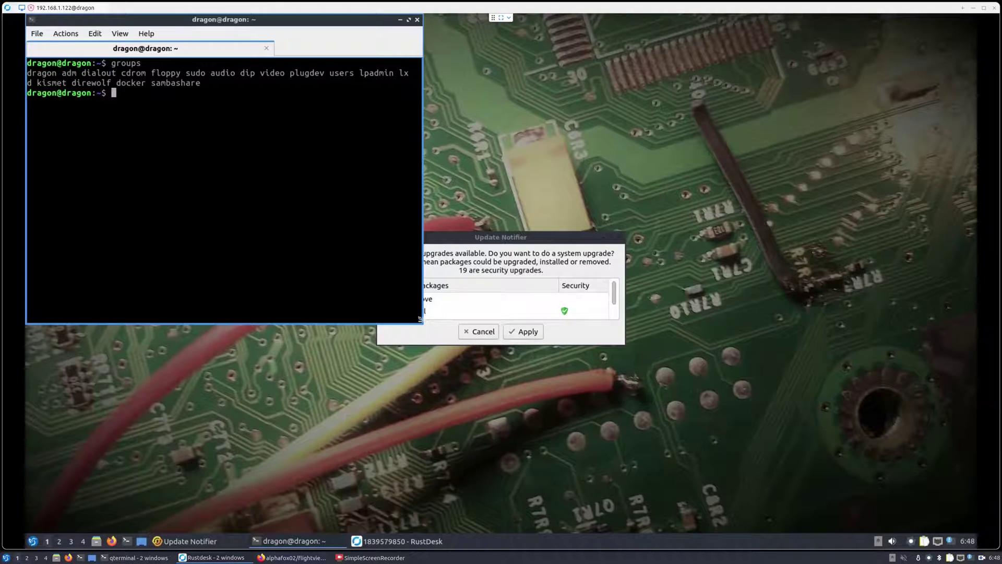
{"action": "left_click_drag", "start_coordinate": [421, 319], "coordinate": [516, 372]}
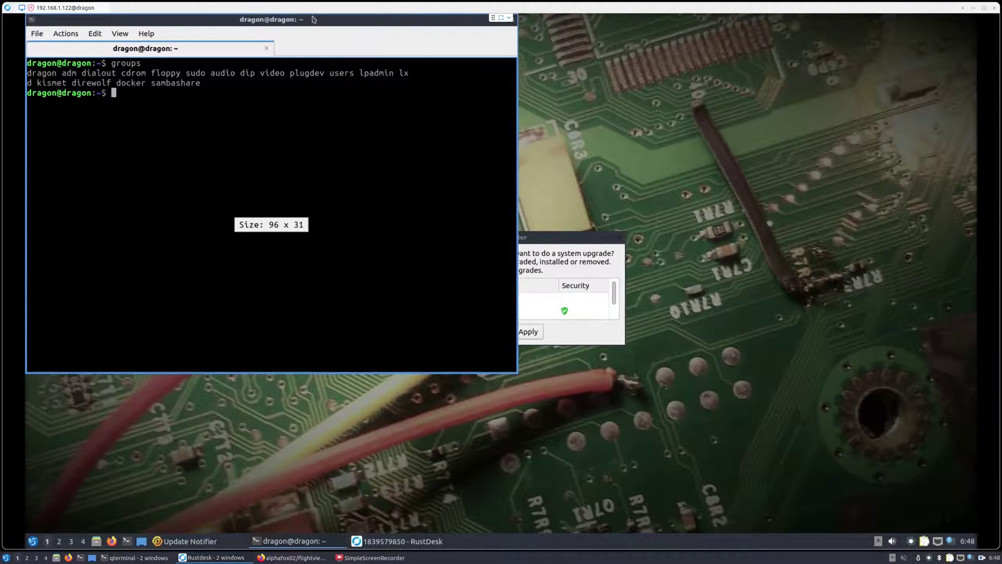
{"action": "left_click_drag", "start_coordinate": [369, 19], "coordinate": [571, 110]}
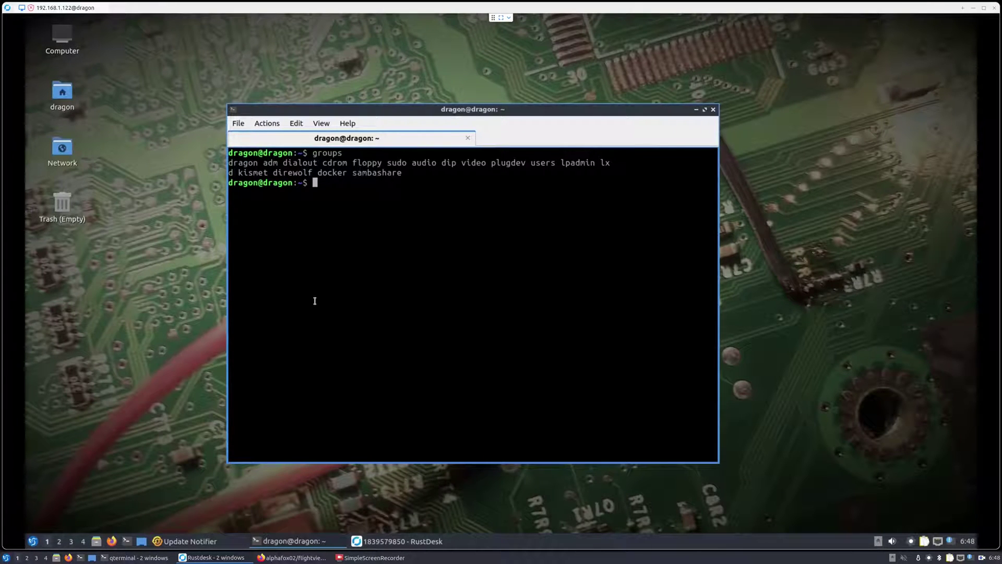
Enter the tak-server folder and list its files
{"action": "type", "text": "cd ta"}
{"action": "key", "text": "Tab"}
{"action": "key", "text": "Return"}
{"action": "type", "text": "ls"}
{"action": "key", "text": "Return"}
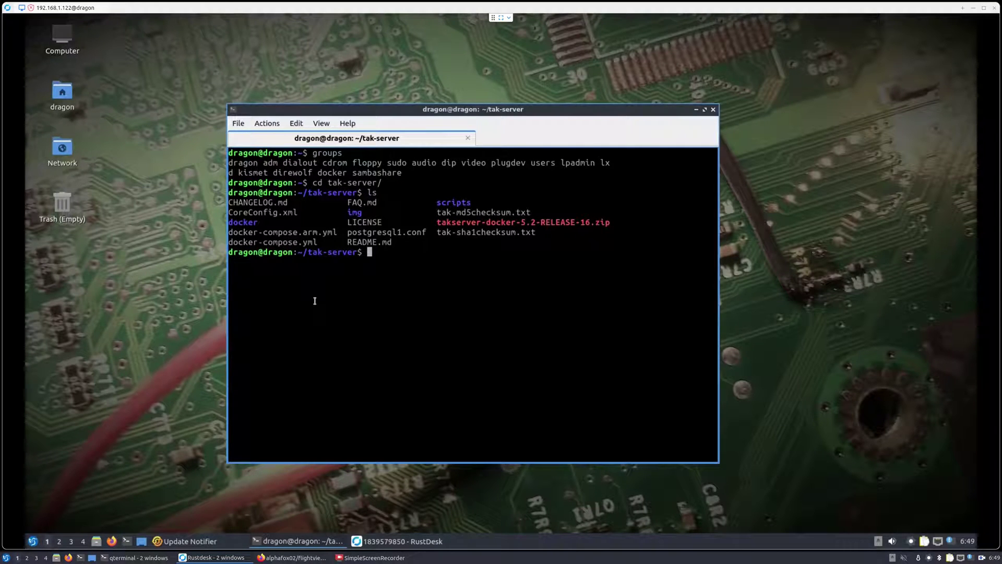
Run scripts/setup.sh to start the TAK server setup
{"action": "type", "text": "script"}
{"action": "key", "text": "Tab"}
{"action": "key", "text": "Tab"}
{"action": "type", "text": "/"}
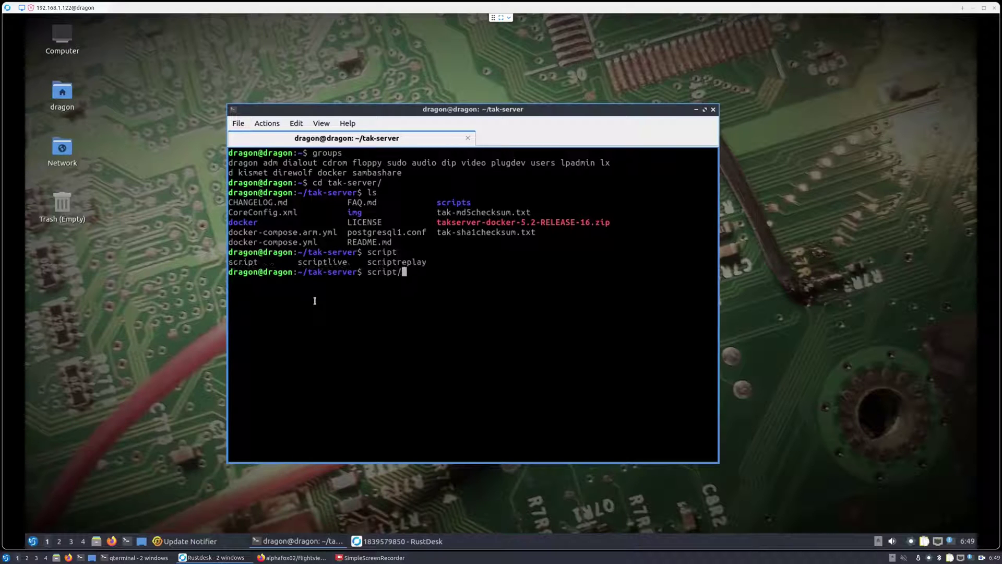
{"action": "key", "text": "Tab"}
{"action": "key", "text": "Tab"}
{"action": "key", "text": "Tab"}
{"action": "key", "text": "Tab"}
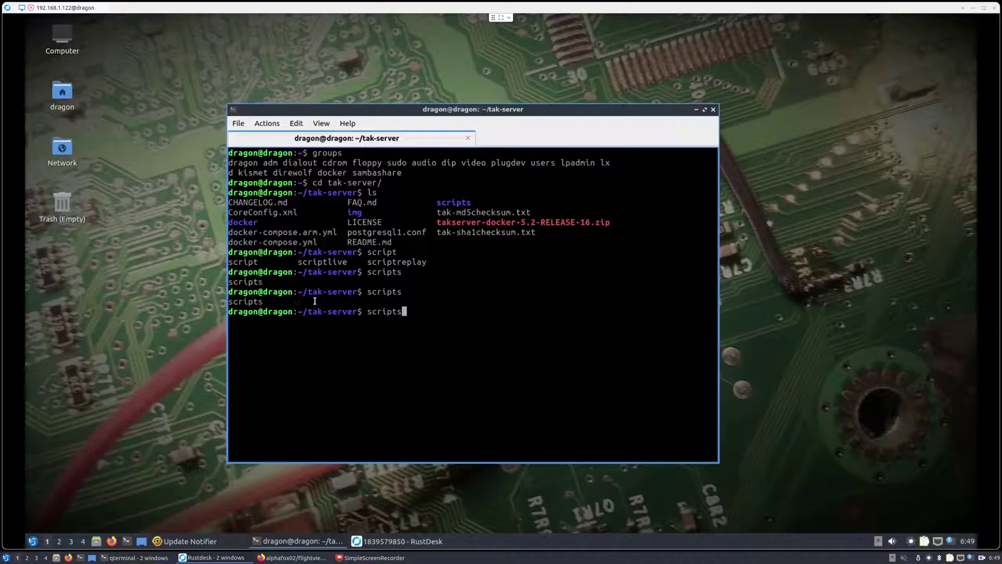
{"action": "type", "text": "/"}
{"action": "key", "text": "Tab"}
{"action": "key", "text": "Tab"}
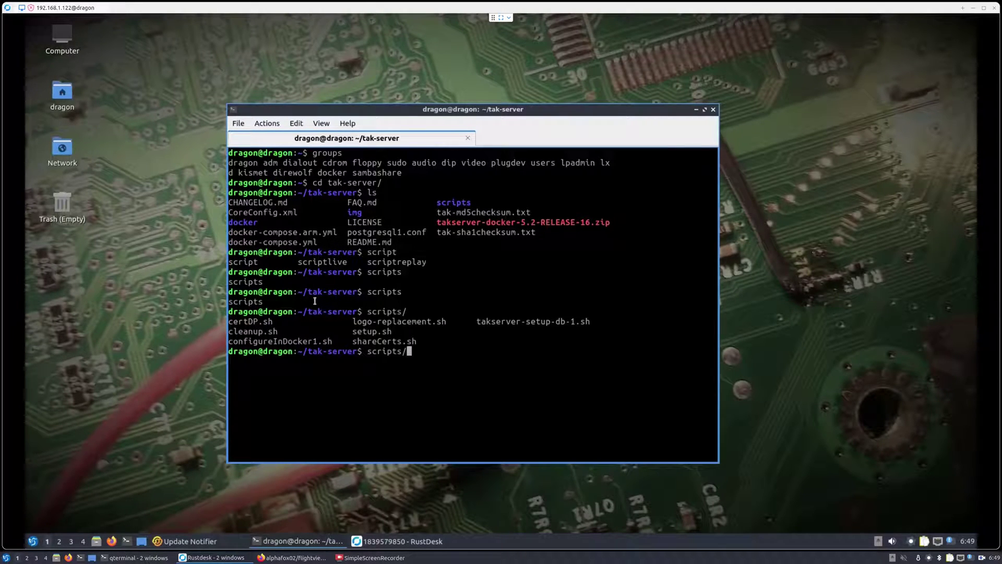
{"action": "type", "text": "se"}
{"action": "key", "text": "Tab"}
{"action": "key", "text": "Return"}
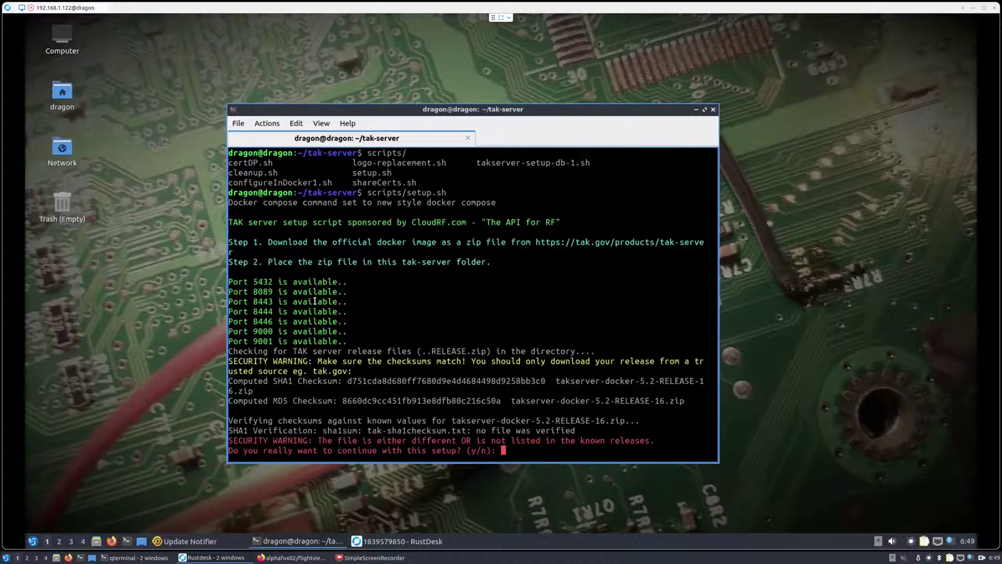
Accept the SHA1 and MD5 checksum warnings, then abort the script at the memory prompt
{"action": "type", "text": "y"}
{"action": "key", "text": "Return"}
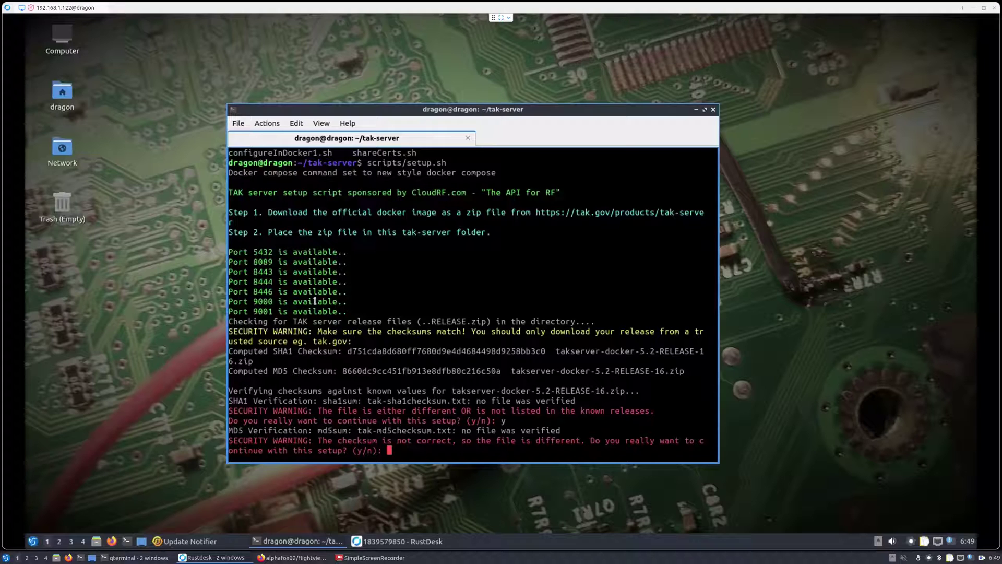
{"action": "type", "text": "y"}
{"action": "key", "text": "Return"}
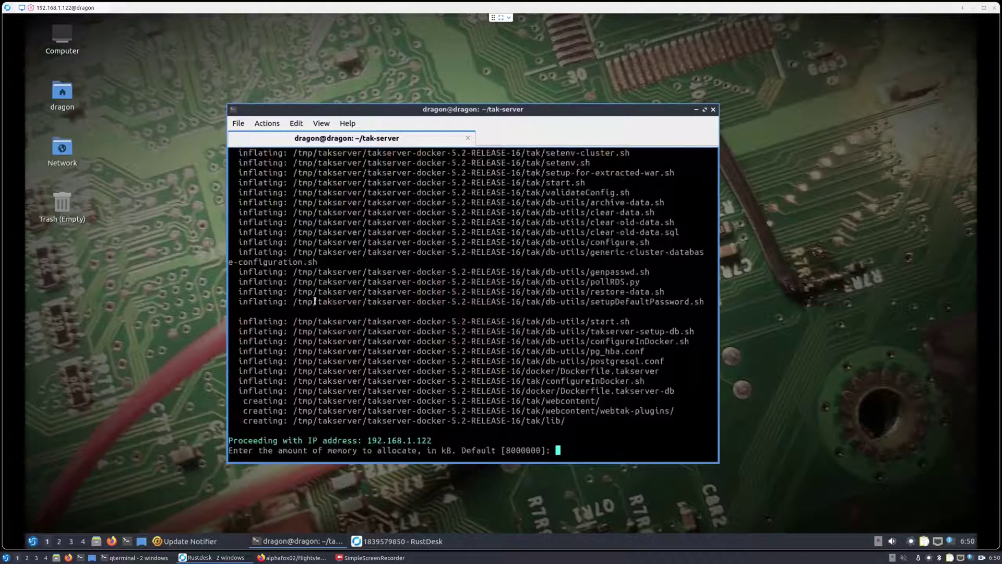
{"action": "key", "text": "ctrl+c"}
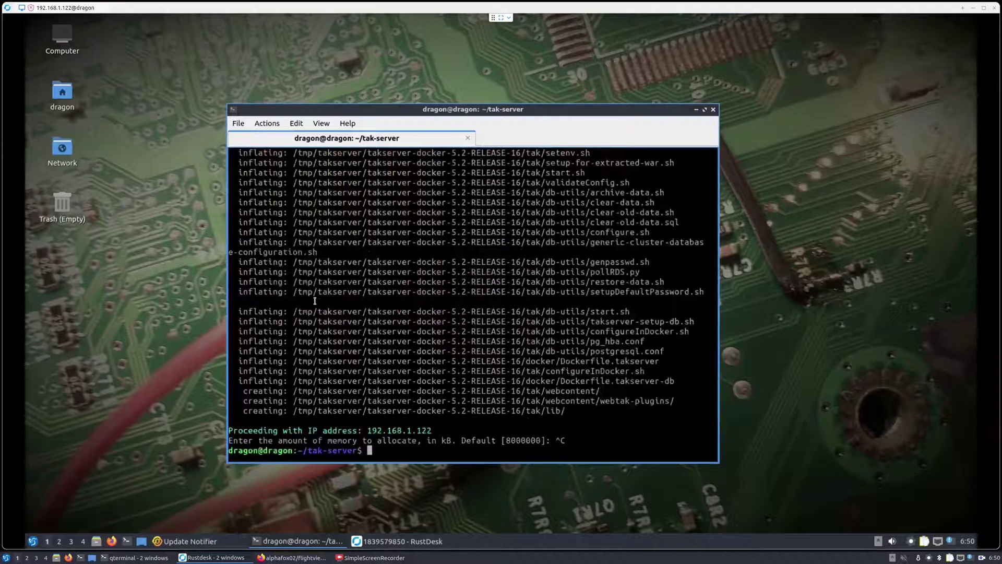
{"action": "type", "text": "cd scripts/"}
Go into the scripts folder, list it, and open setup.sh in nano
{"action": "key", "text": "Return"}
{"action": "type", "text": "ls"}
{"action": "key", "text": "Return"}
{"action": "type", "text": "nano setup.sh"}
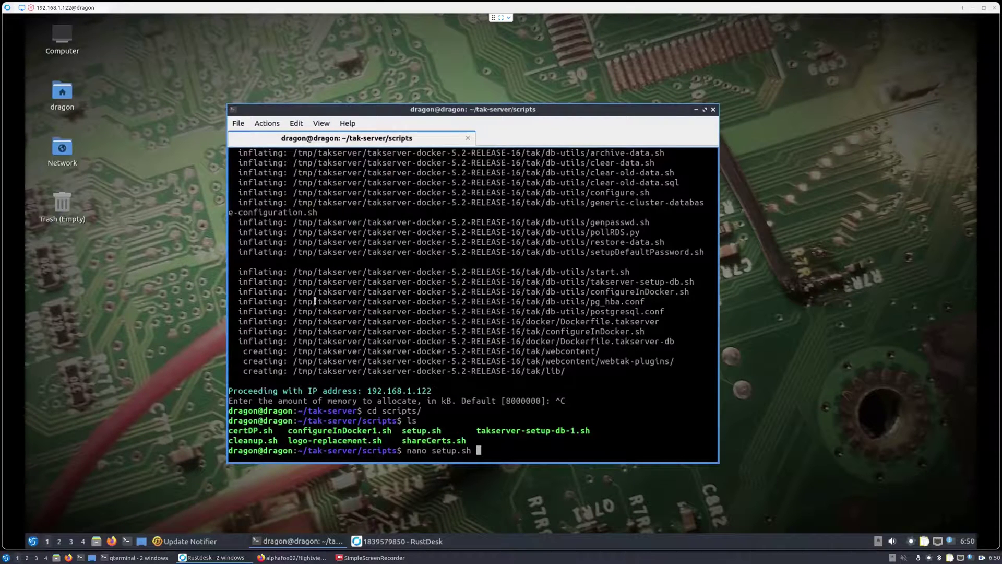
{"action": "key", "text": "Return"}
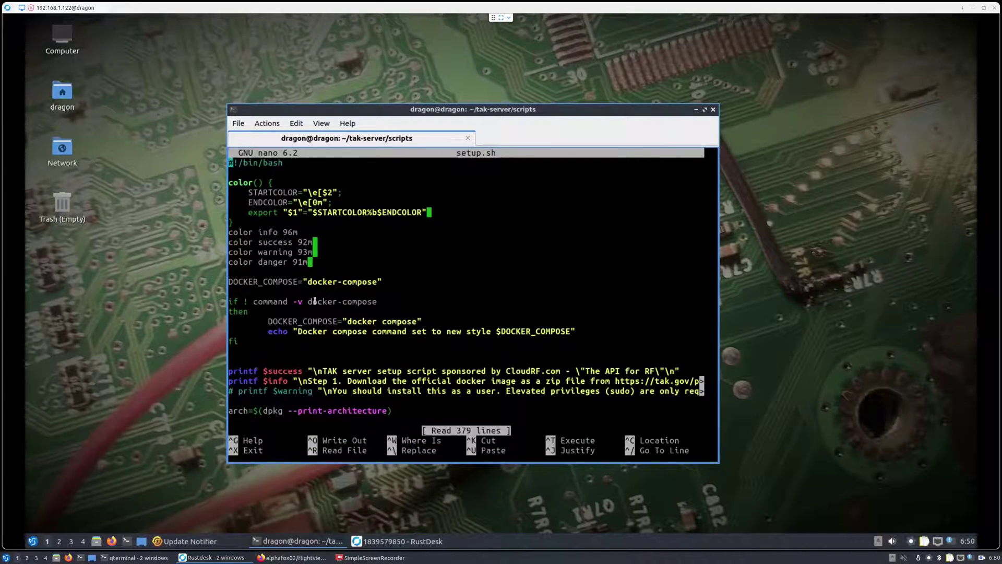
Add the line IP=0.0.0.0 right after the '# get IP' lookup
{"action": "key", "text": "Down"}
{"action": "key", "text": "Down"}
{"action": "key", "text": "Down"}
{"action": "key", "text": "Down"}
{"action": "key", "text": "Down"}
{"action": "key", "text": "Down"}
{"action": "key", "text": "Down"}
{"action": "key", "text": "Down"}
{"action": "key", "text": "Down"}
{"action": "key", "text": "Down"}
{"action": "key", "text": "Down"}
{"action": "key", "text": "Down"}
{"action": "key", "text": "Down"}
{"action": "key", "text": "Down"}
{"action": "key", "text": "Down"}
{"action": "key", "text": "Down"}
{"action": "key", "text": "Down"}
{"action": "key", "text": "Down"}
{"action": "key", "text": "Down"}
{"action": "key", "text": "Down"}
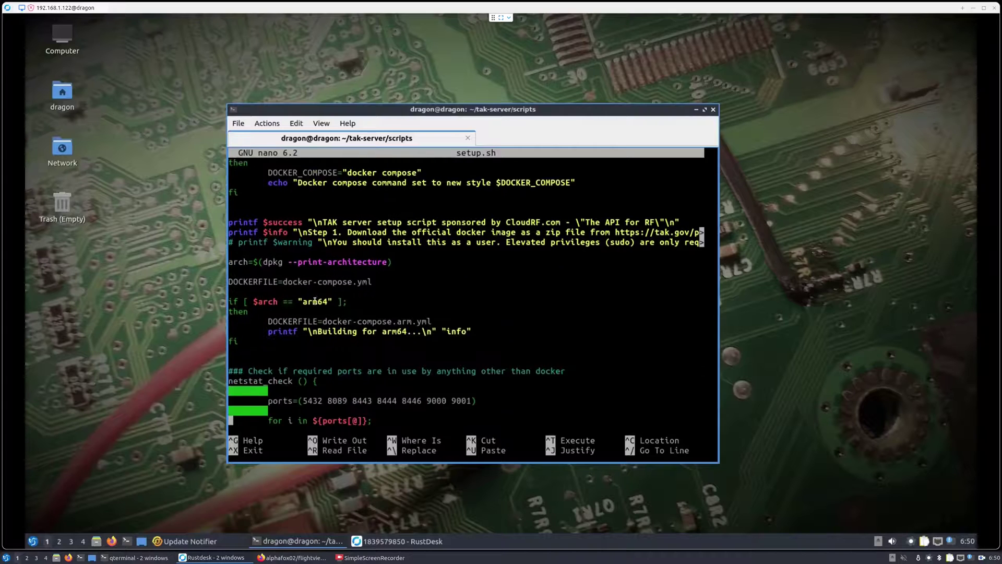
{"action": "key", "text": "Down"}
{"action": "key", "text": "Down"}
{"action": "key", "text": "Down"}
{"action": "key", "text": "Down"}
{"action": "key", "text": "Down"}
{"action": "key", "text": "Down"}
{"action": "key", "text": "Down"}
{"action": "key", "text": "Down"}
{"action": "key", "text": "Down"}
{"action": "key", "text": "Down"}
{"action": "key", "text": "Down"}
{"action": "key", "text": "Down"}
{"action": "key", "text": "Down"}
{"action": "key", "text": "Down"}
{"action": "key", "text": "Down"}
{"action": "key", "text": "Down"}
{"action": "key", "text": "Down"}
{"action": "key", "text": "Down"}
{"action": "key", "text": "Down"}
{"action": "key", "text": "Down"}
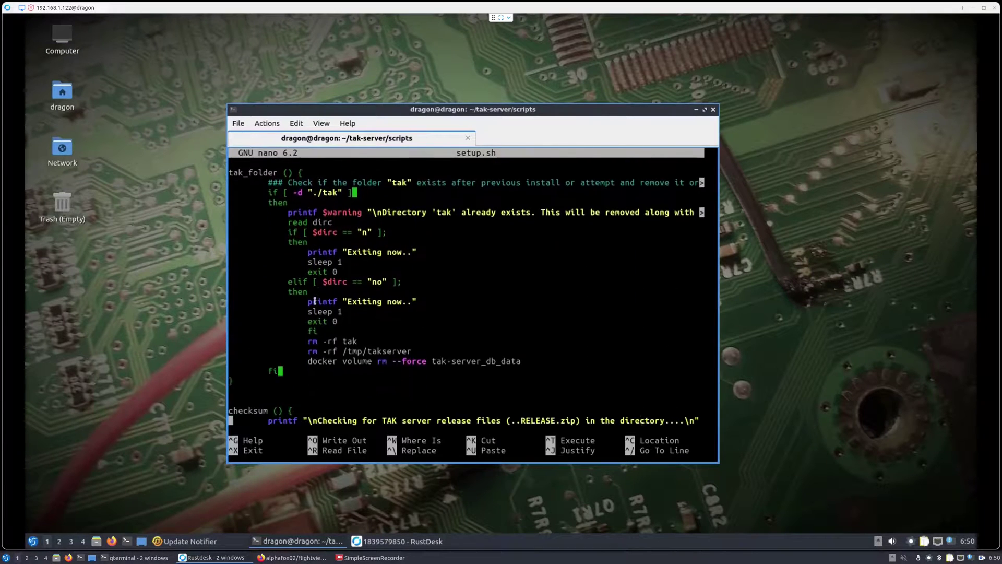
{"action": "key", "text": "Down"}
{"action": "key", "text": "Down"}
{"action": "key", "text": "Down"}
{"action": "key", "text": "Down"}
{"action": "key", "text": "Down"}
{"action": "key", "text": "Down"}
{"action": "key", "text": "Down"}
{"action": "key", "text": "Down"}
{"action": "key", "text": "Down"}
{"action": "key", "text": "Down"}
{"action": "key", "text": "Down"}
{"action": "key", "text": "Down"}
{"action": "key", "text": "Down"}
{"action": "key", "text": "Down"}
{"action": "key", "text": "Down"}
{"action": "key", "text": "Down"}
{"action": "key", "text": "Down"}
{"action": "key", "text": "Down"}
{"action": "key", "text": "Down"}
{"action": "key", "text": "Down"}
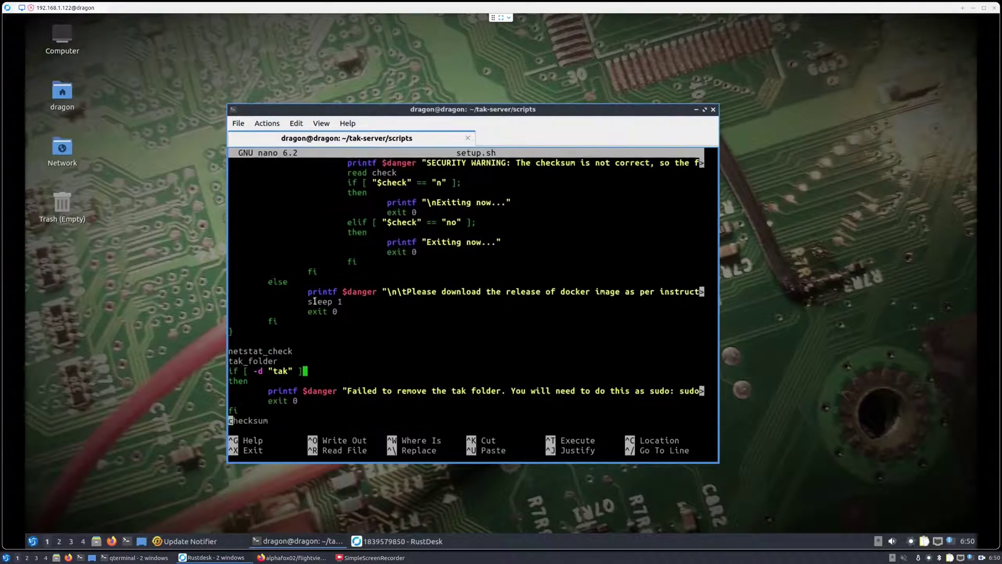
{"action": "key", "text": "Down"}
{"action": "key", "text": "Down"}
{"action": "key", "text": "Down"}
{"action": "key", "text": "Down"}
{"action": "key", "text": "Down"}
{"action": "key", "text": "Down"}
{"action": "key", "text": "Down"}
{"action": "key", "text": "Down"}
{"action": "key", "text": "Down"}
{"action": "key", "text": "Down"}
{"action": "key", "text": "Down"}
{"action": "key", "text": "Down"}
{"action": "key", "text": "Down"}
{"action": "key", "text": "Down"}
{"action": "key", "text": "Down"}
{"action": "key", "text": "Down"}
{"action": "key", "text": "Down"}
{"action": "key", "text": "Down"}
{"action": "key", "text": "Down"}
{"action": "key", "text": "Down"}
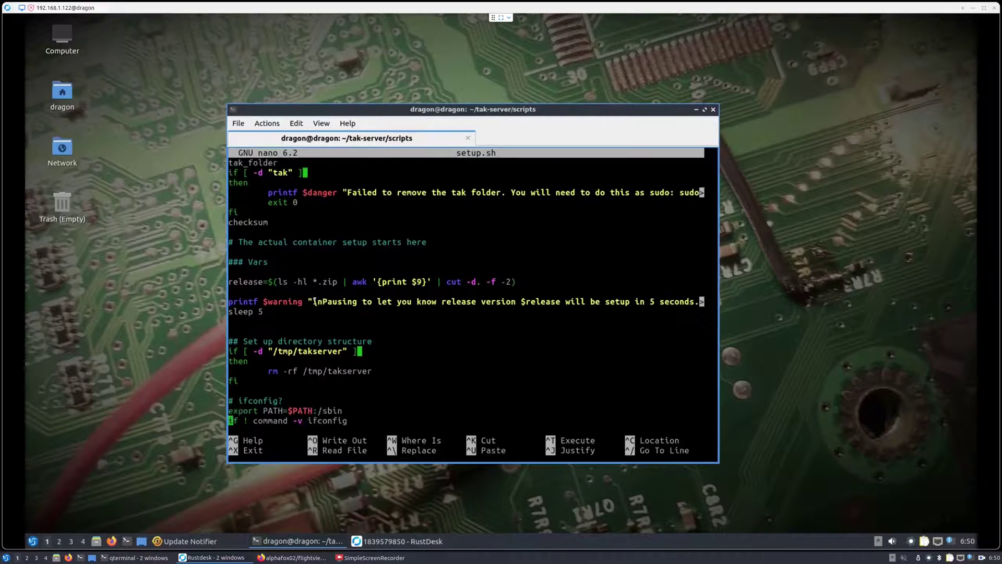
{"action": "key", "text": "Down"}
{"action": "key", "text": "Down"}
{"action": "key", "text": "Down"}
{"action": "key", "text": "Down"}
{"action": "key", "text": "Down"}
{"action": "key", "text": "Down"}
{"action": "key", "text": "Down"}
{"action": "key", "text": "Down"}
{"action": "key", "text": "Down"}
{"action": "key", "text": "Down"}
{"action": "key", "text": "Down"}
{"action": "key", "text": "Down"}
{"action": "key", "text": "Down"}
{"action": "key", "text": "Down"}
{"action": "key", "text": "Down"}
{"action": "key", "text": "Down"}
{"action": "key", "text": "Down"}
{"action": "key", "text": "Down"}
{"action": "key", "text": "Down"}
{"action": "key", "text": "Down"}
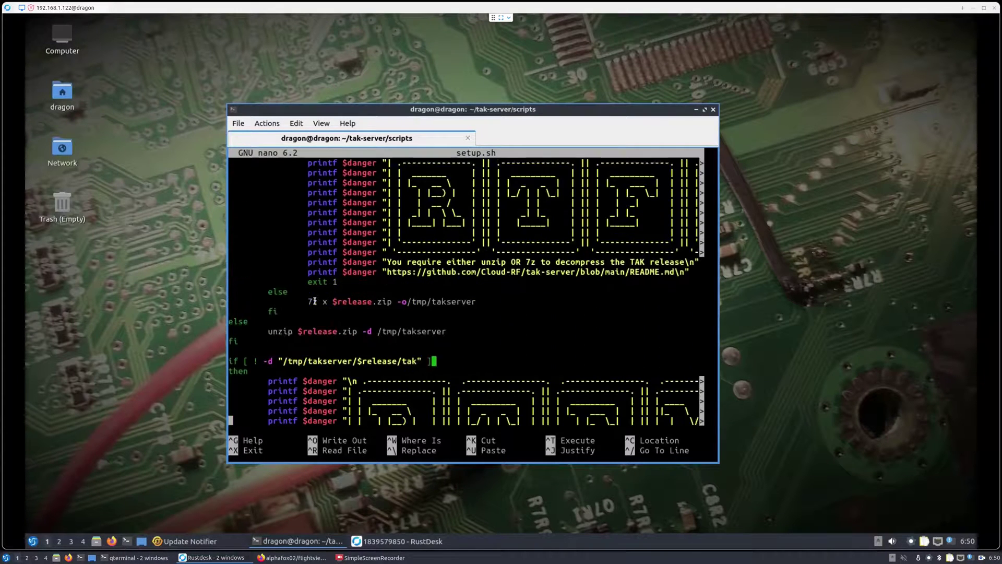
{"action": "key", "text": "Down"}
{"action": "key", "text": "Down"}
{"action": "key", "text": "Down"}
{"action": "key", "text": "Down"}
{"action": "key", "text": "Down"}
{"action": "key", "text": "Down"}
{"action": "key", "text": "Down"}
{"action": "key", "text": "Down"}
{"action": "key", "text": "Down"}
{"action": "key", "text": "Down"}
{"action": "key", "text": "Down"}
{"action": "key", "text": "Down"}
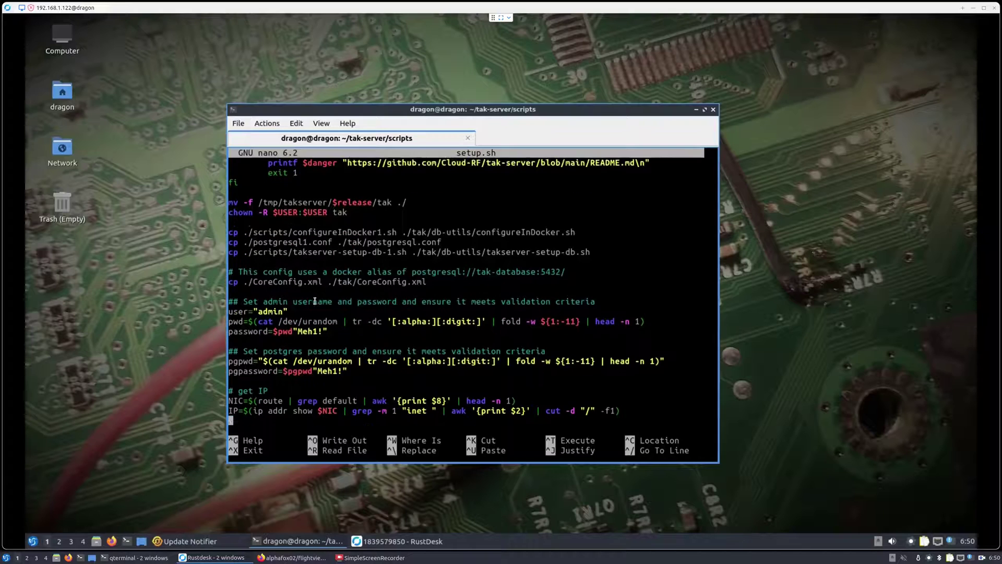
{"action": "key", "text": "Up"}
{"action": "key", "text": "Up"}
{"action": "key", "text": "Up"}
{"action": "key", "text": "Up"}
{"action": "key", "text": "Up"}
{"action": "key", "text": "Up"}
{"action": "key", "text": "Up"}
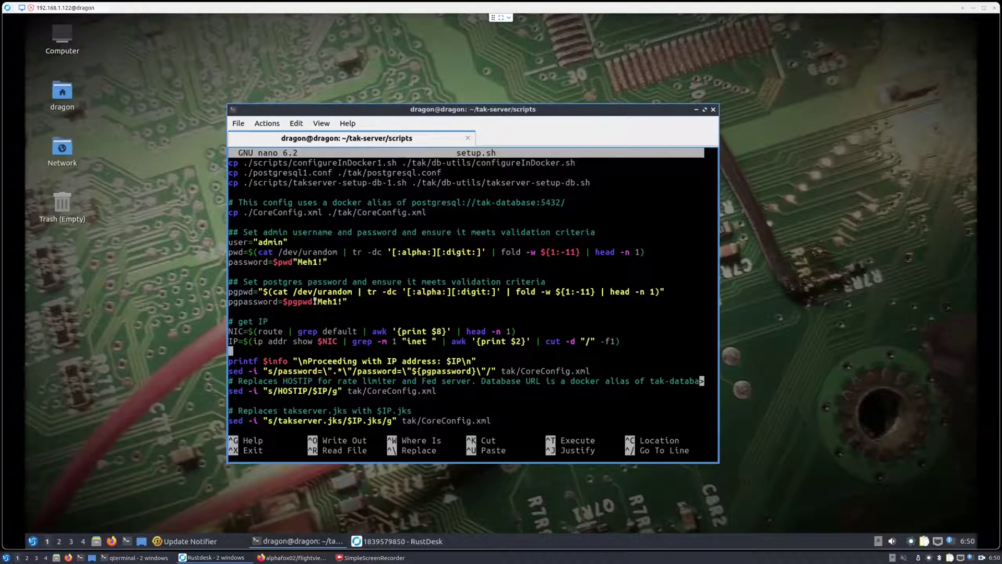
{"action": "type", "text": "IP=0.0.0.0"}
{"action": "left_click_drag", "start_coordinate": [233, 341], "coordinate": [264, 342]}
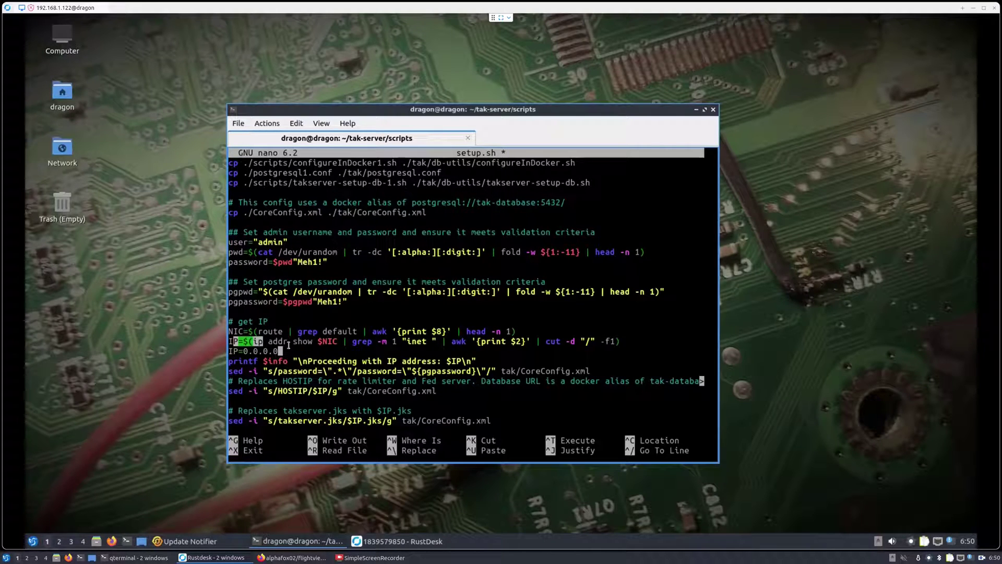
{"action": "left_click", "coordinate": [288, 346]}
Save setup.sh and exit nano
{"action": "key", "text": "ctrl+o"}
{"action": "key", "text": "Return"}
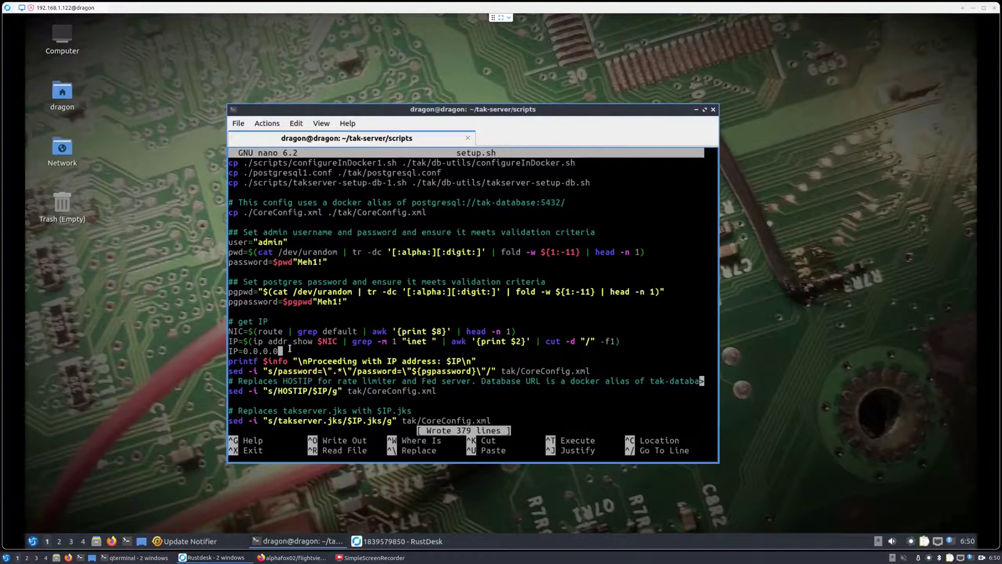
{"action": "key", "text": "ctrl+x"}
{"action": "key", "text": "Up"}
{"action": "key", "text": "Up"}
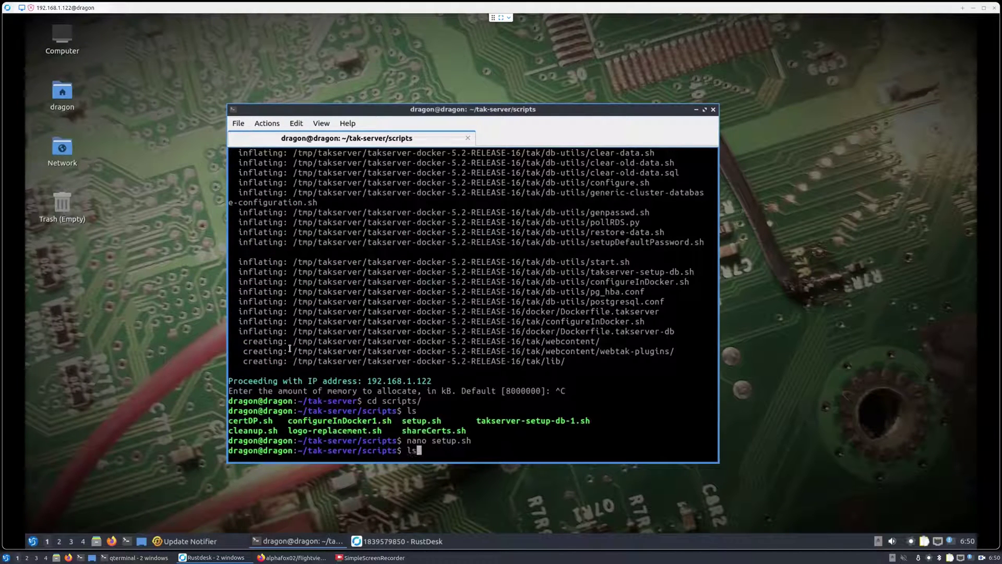
Return to the tak-server folder and run scripts/setup.sh again
{"action": "key", "text": "ctrl+c"}
{"action": "type", "text": "cd .."}
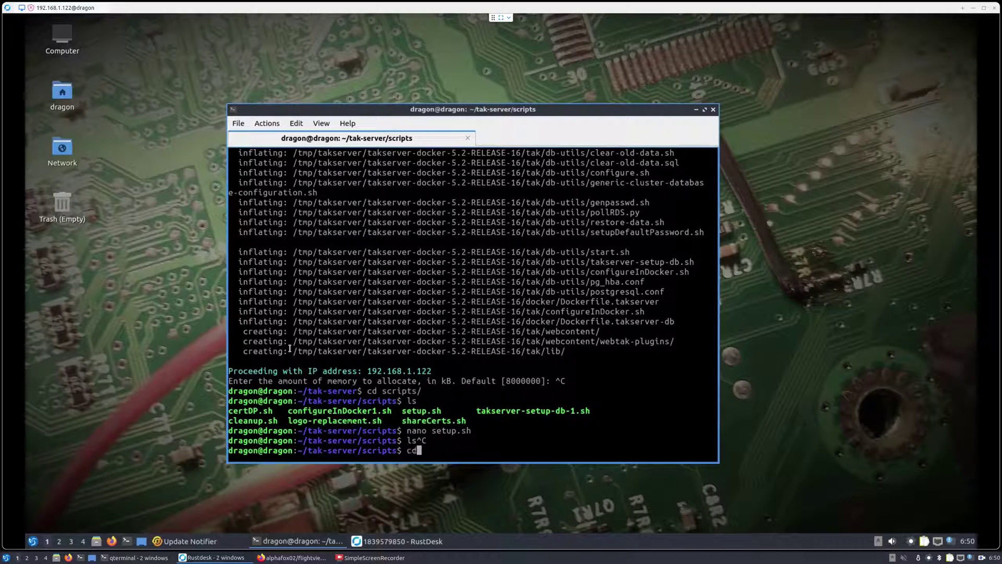
{"action": "key", "text": "Return"}
{"action": "type", "text": "sc"}
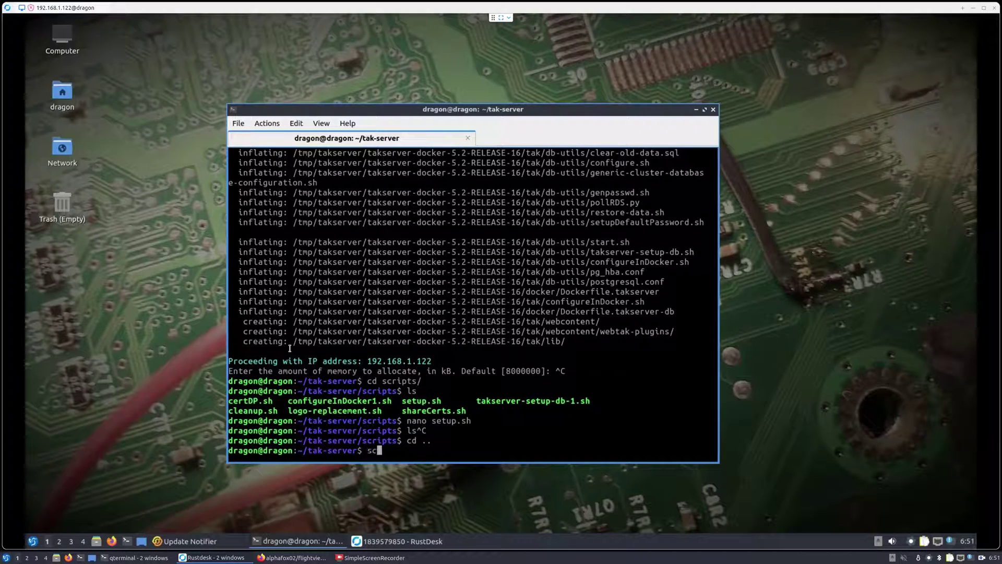
{"action": "type", "text": "ripts/se"}
{"action": "key", "text": "Tab"}
{"action": "key", "text": "Return"}
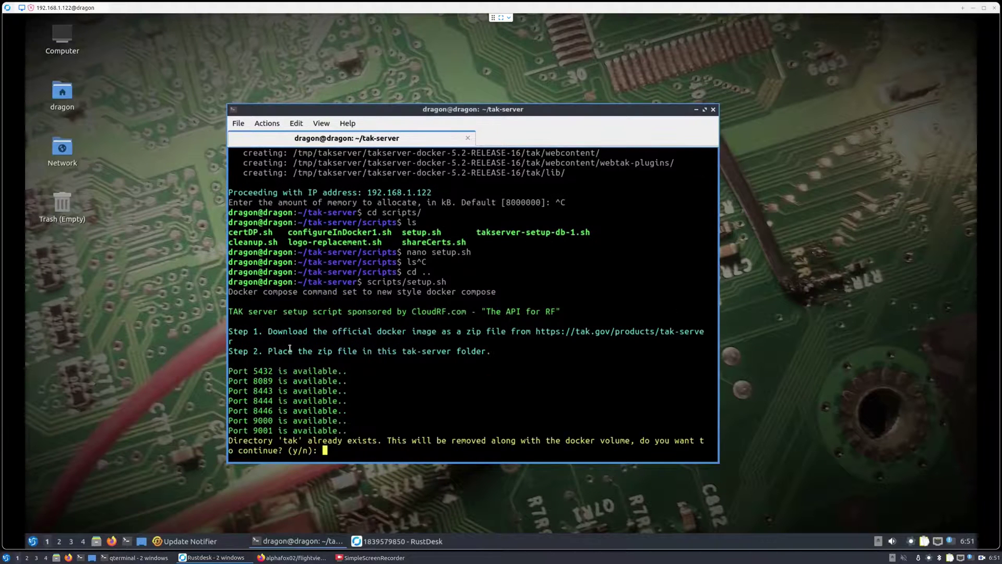
Allow removing the old tak folder, accept both checksum warnings and the default memory
{"action": "type", "text": "y"}
{"action": "key", "text": "Return"}
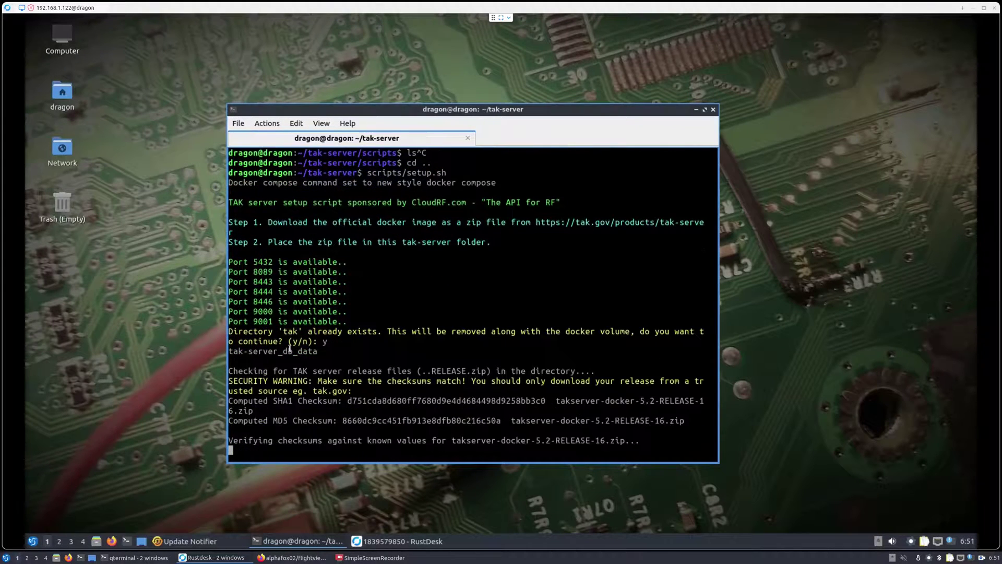
{"action": "type", "text": "y"}
{"action": "key", "text": "Return"}
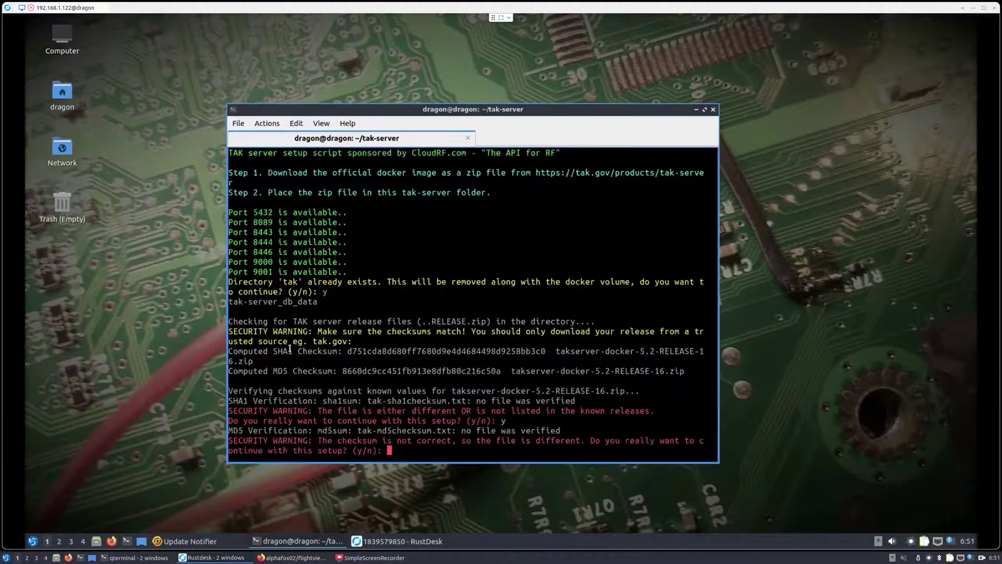
{"action": "type", "text": "y"}
{"action": "key", "text": "Return"}
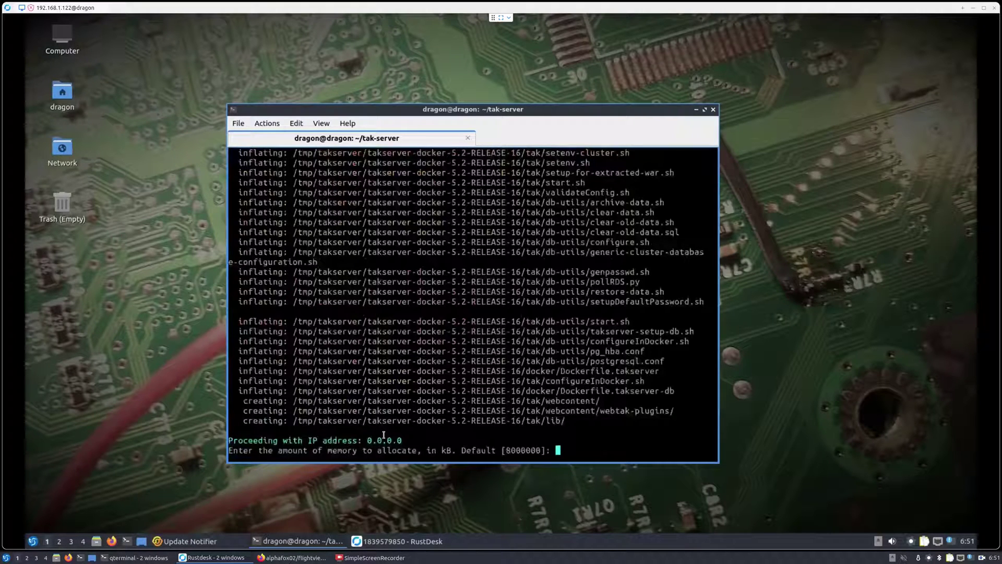
{"action": "key", "text": "Return"}
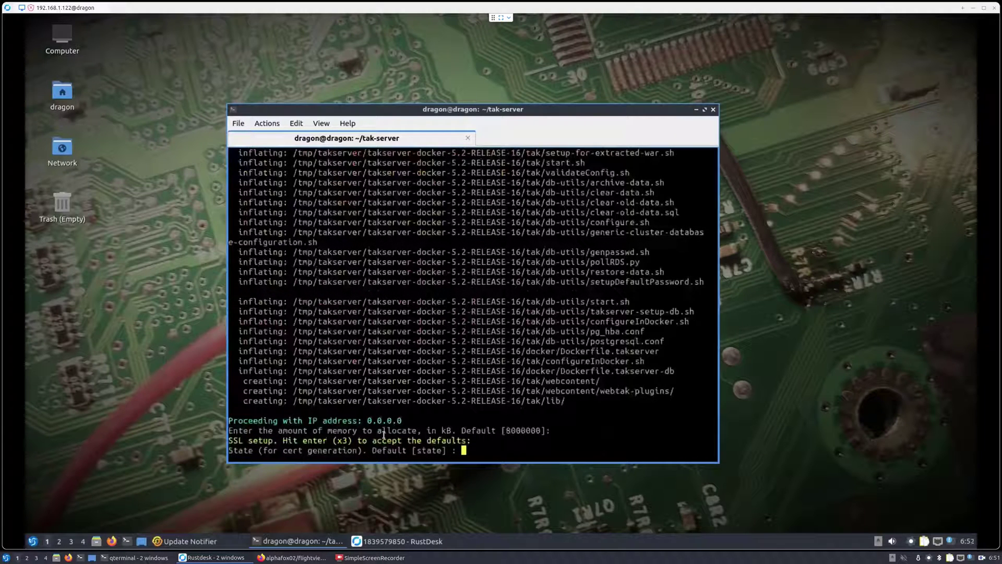
Accept the default certificate State, City and Org so the Docker containers build and start
{"action": "key", "text": "Return"}
{"action": "key", "text": "Return"}
{"action": "key", "text": "Return"}
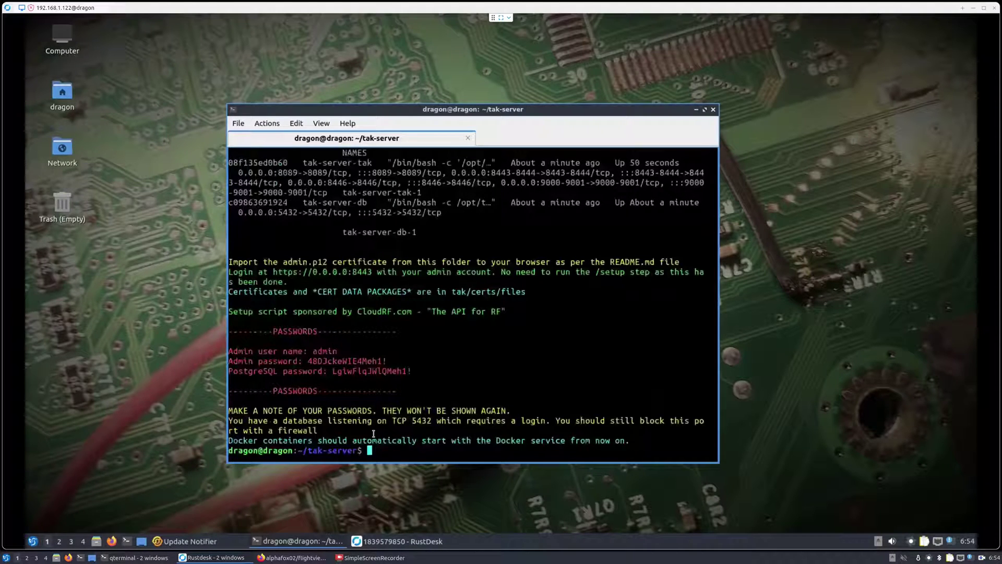
Change into tak/certs/files and list its certificate files with ls and ls -la
{"action": "type", "text": "cd tak/"}
{"action": "key", "text": "Tab"}
{"action": "key", "text": "Tab"}
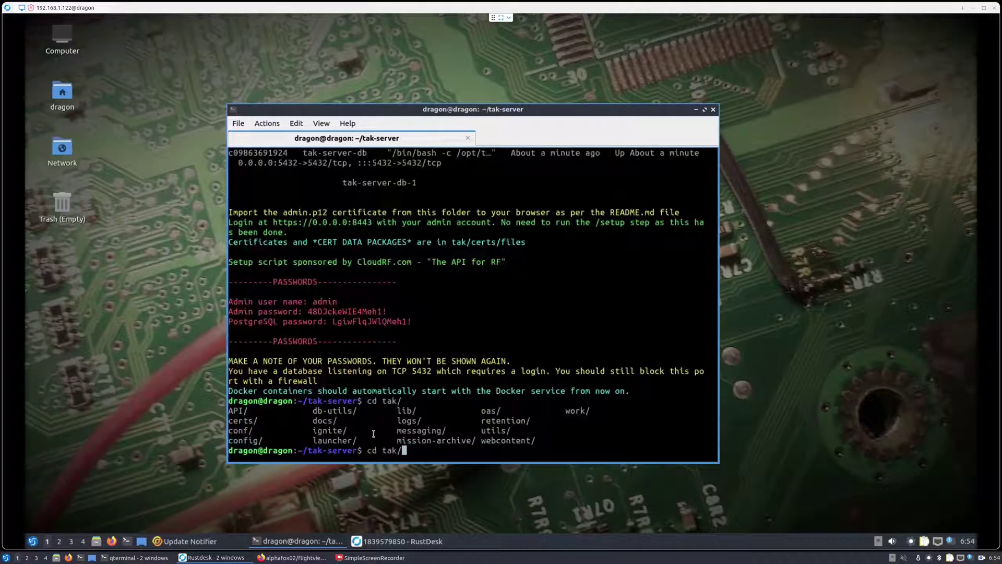
{"action": "type", "text": "ce"}
{"action": "key", "text": "Tab"}
{"action": "type", "text": "f"}
{"action": "key", "text": "Tab"}
{"action": "key", "text": "Return"}
{"action": "type", "text": "ls"}
{"action": "key", "text": "Return"}
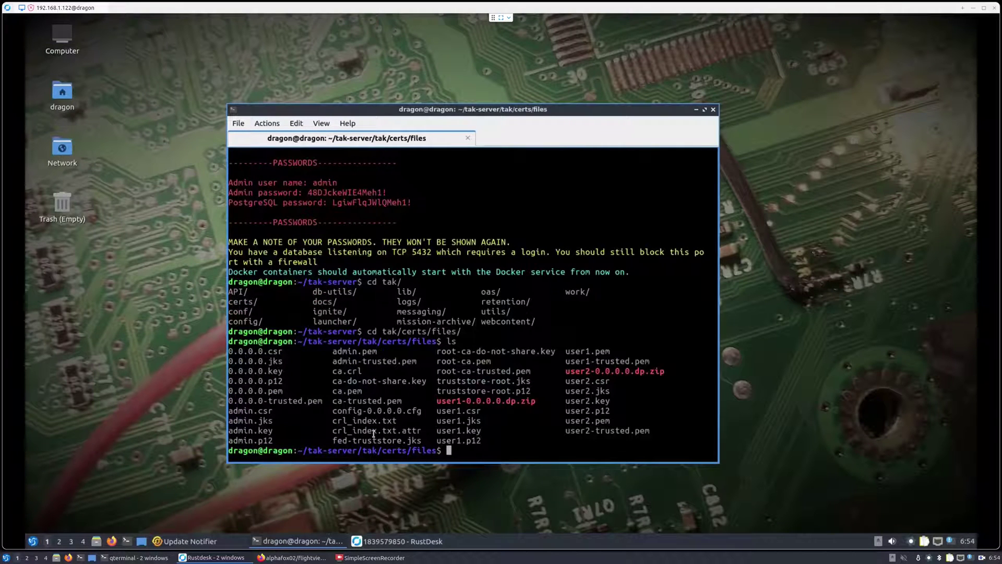
{"action": "type", "text": "ls -la"}
{"action": "key", "text": "Return"}
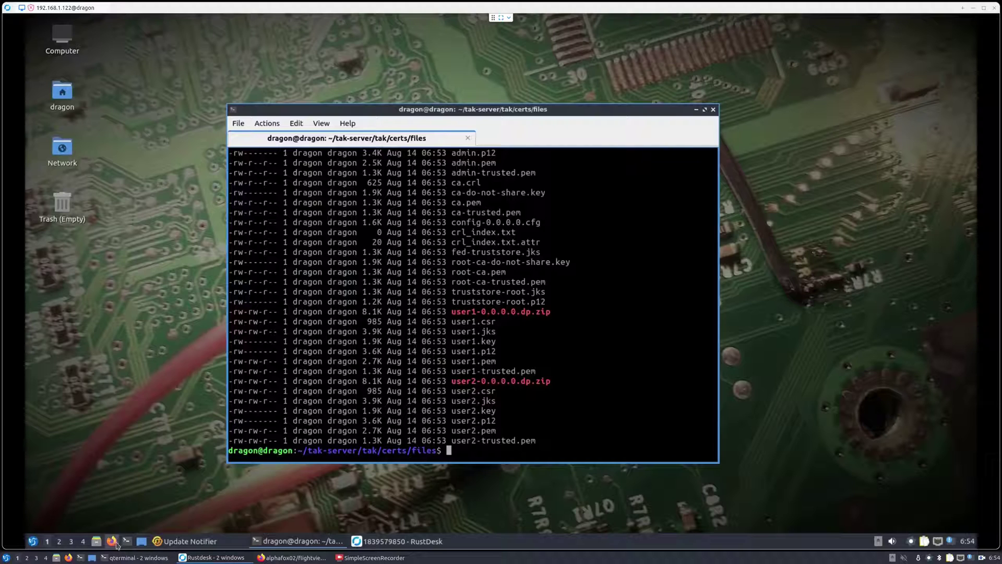
Launch Firefox and open the certificate manager from Privacy & Security settings
{"action": "left_click", "coordinate": [112, 542]}
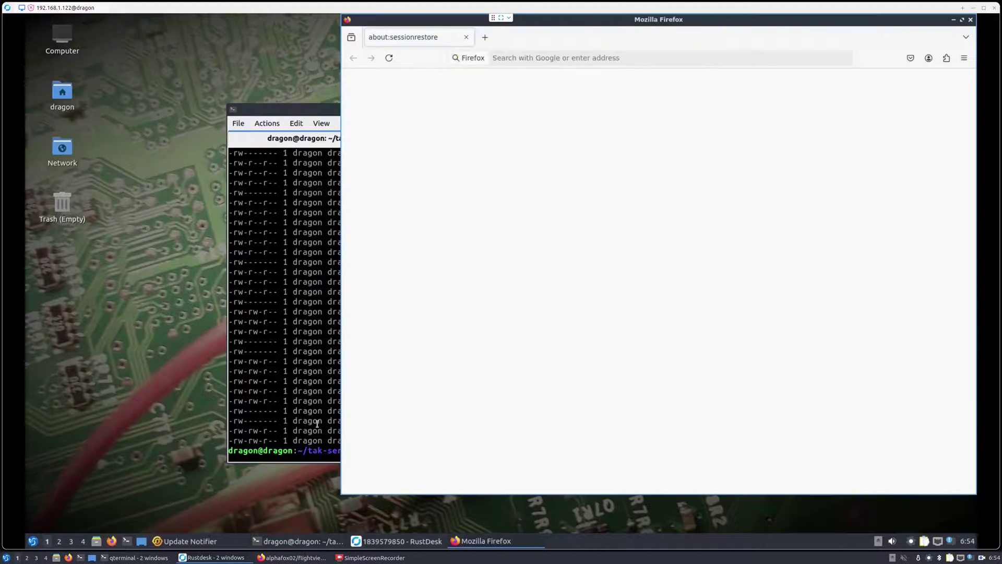
{"action": "left_click_drag", "start_coordinate": [557, 23], "coordinate": [437, 45]}
{"action": "left_click", "coordinate": [844, 80]}
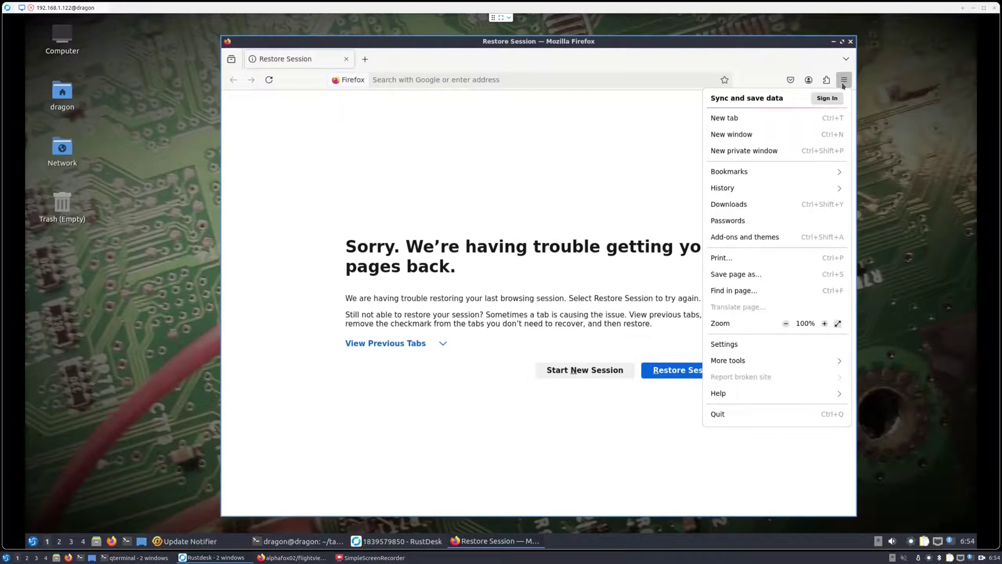
{"action": "left_click", "coordinate": [729, 346]}
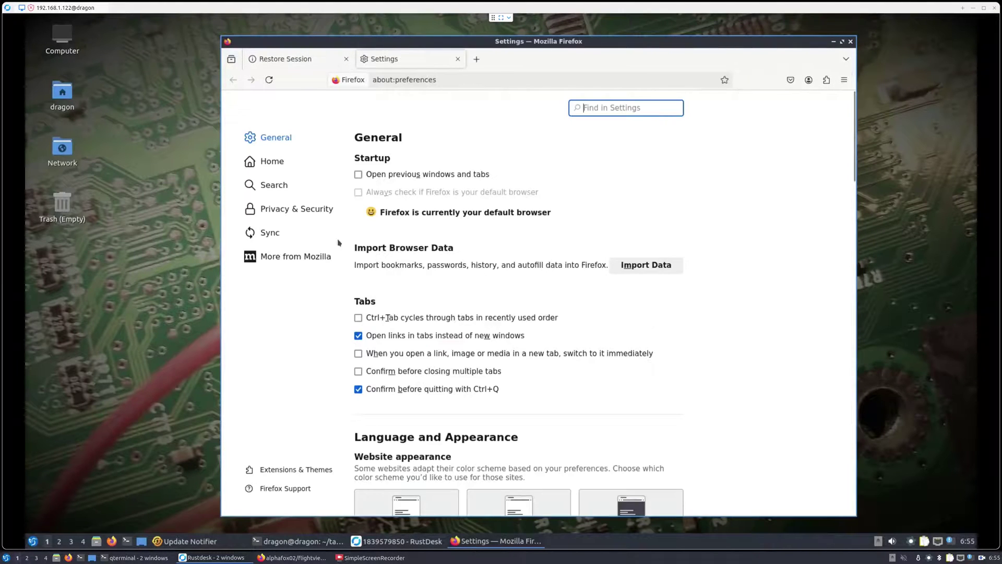
{"action": "left_click", "coordinate": [288, 210]}
{"action": "scroll", "coordinate": [720, 361], "scroll_direction": "down", "scroll_amount": 10}
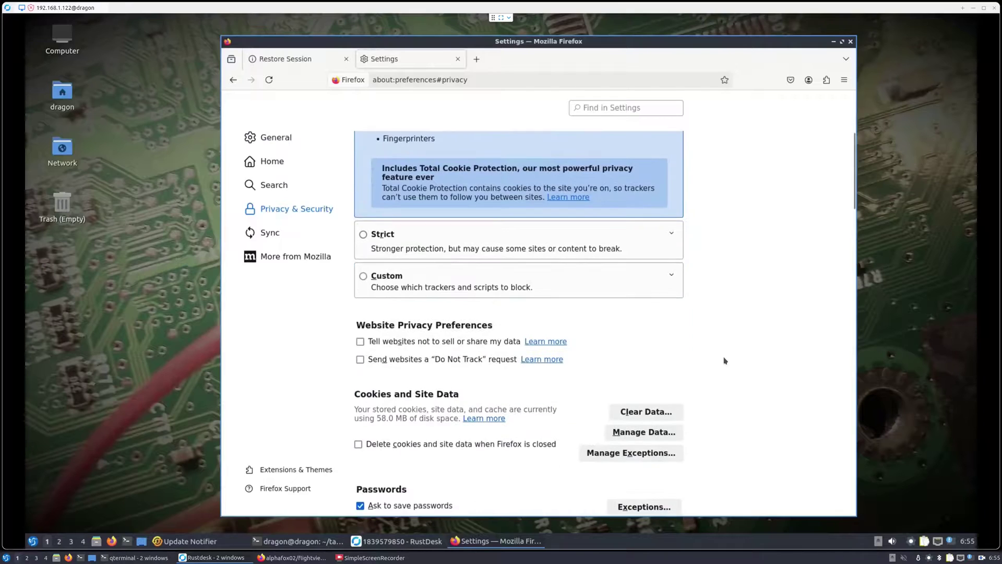
{"action": "scroll", "coordinate": [719, 363], "scroll_direction": "down", "scroll_amount": 15}
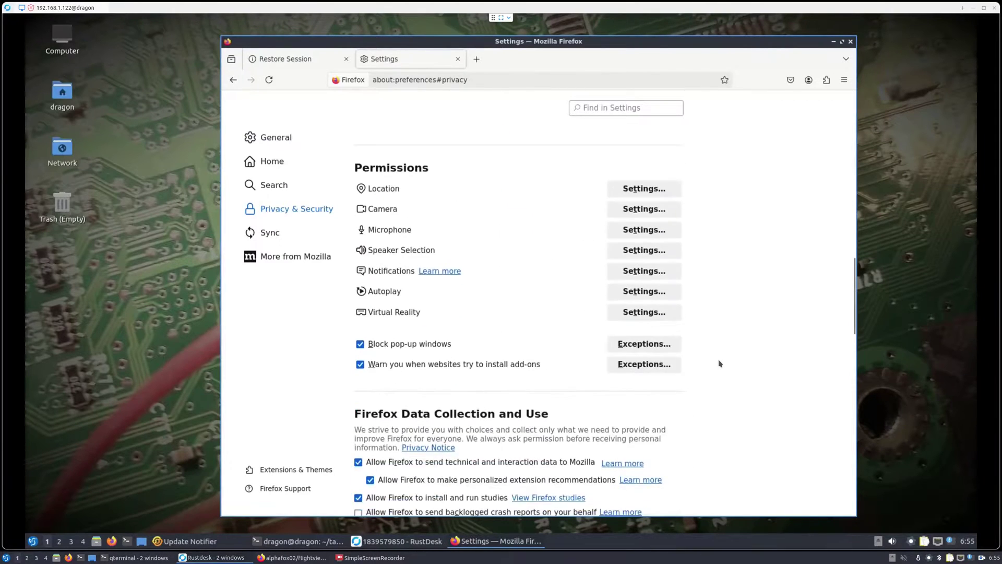
{"action": "scroll", "coordinate": [719, 364], "scroll_direction": "down", "scroll_amount": 6}
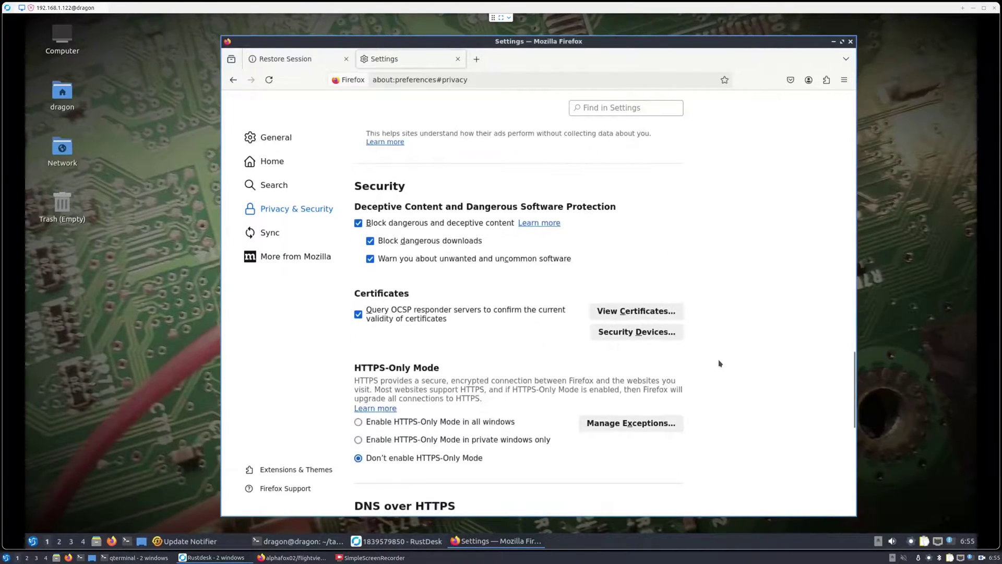
{"action": "left_click", "coordinate": [623, 312]}
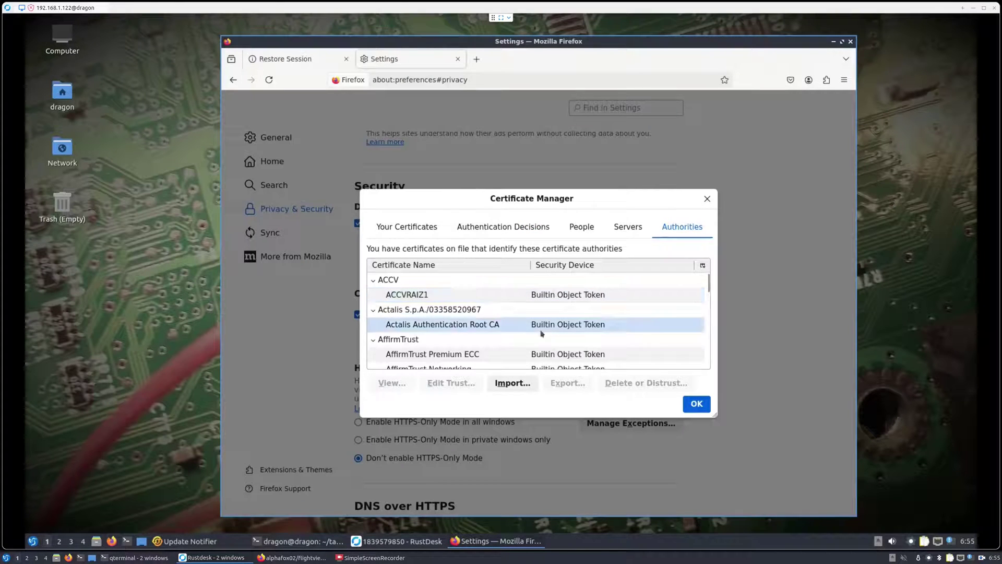
Import under Your Certificates, browsing to tak-server/tak/certs/files and choosing admin.p12
{"action": "left_click", "coordinate": [407, 226]}
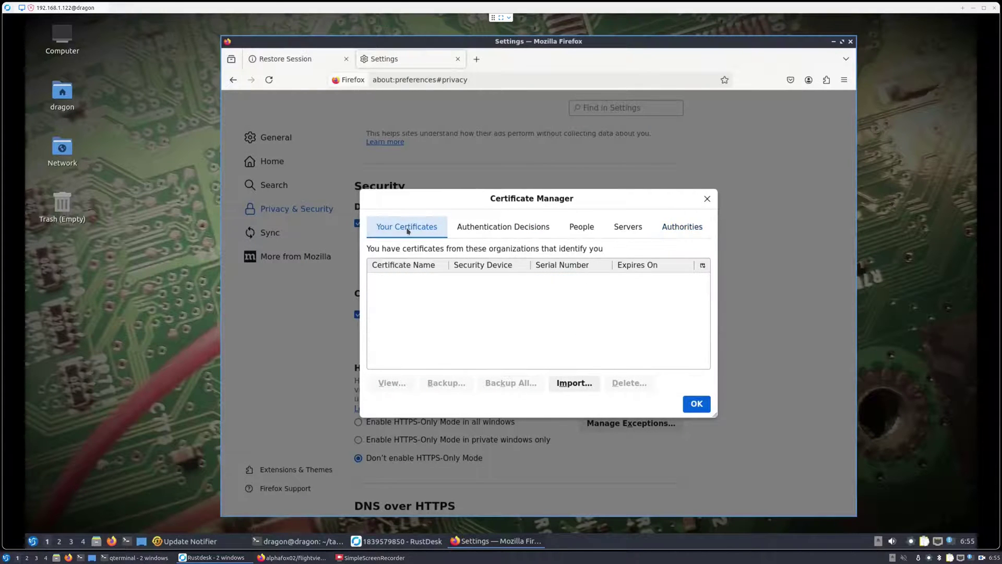
{"action": "left_click", "coordinate": [569, 384]}
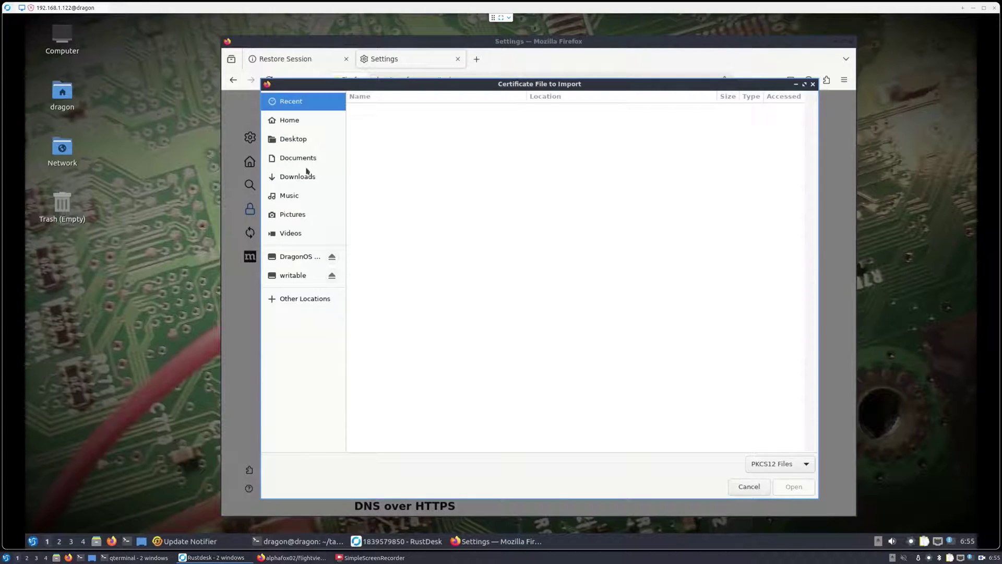
{"action": "left_click", "coordinate": [289, 121]}
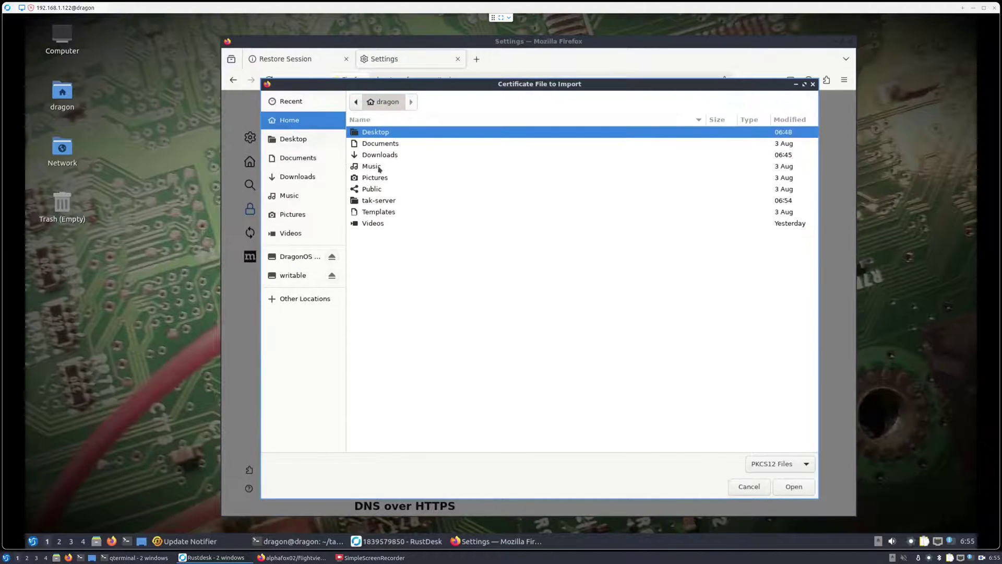
{"action": "left_click", "coordinate": [387, 203]}
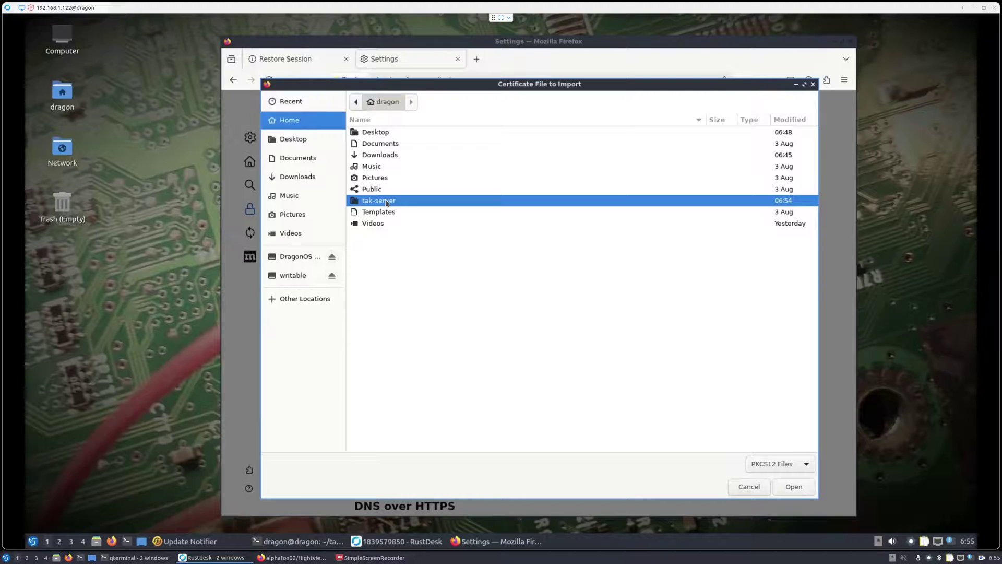
{"action": "double_click", "coordinate": [387, 202]}
{"action": "double_click", "coordinate": [369, 178]}
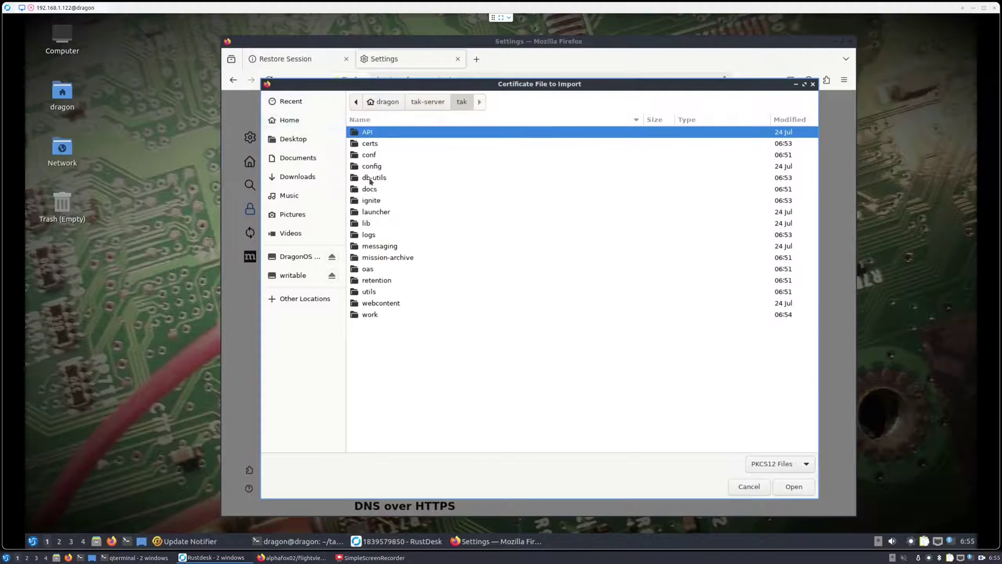
{"action": "left_click", "coordinate": [369, 147]}
{"action": "double_click", "coordinate": [370, 143]}
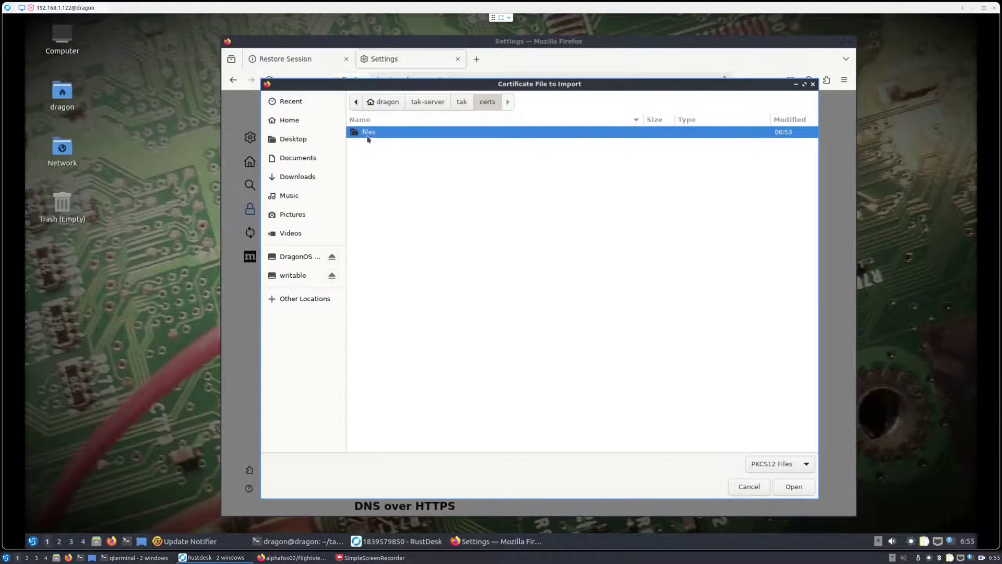
{"action": "double_click", "coordinate": [369, 135]}
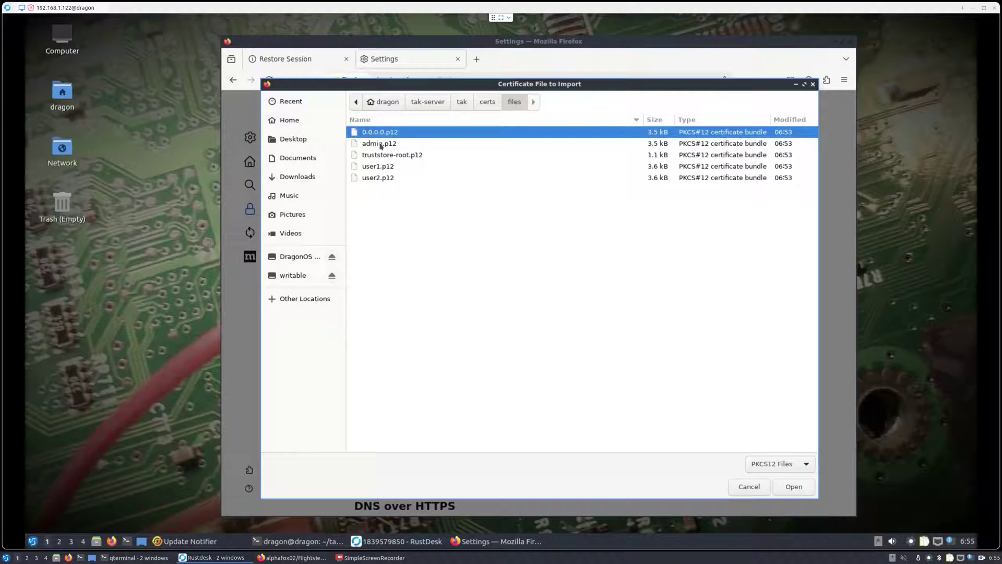
{"action": "double_click", "coordinate": [383, 145]}
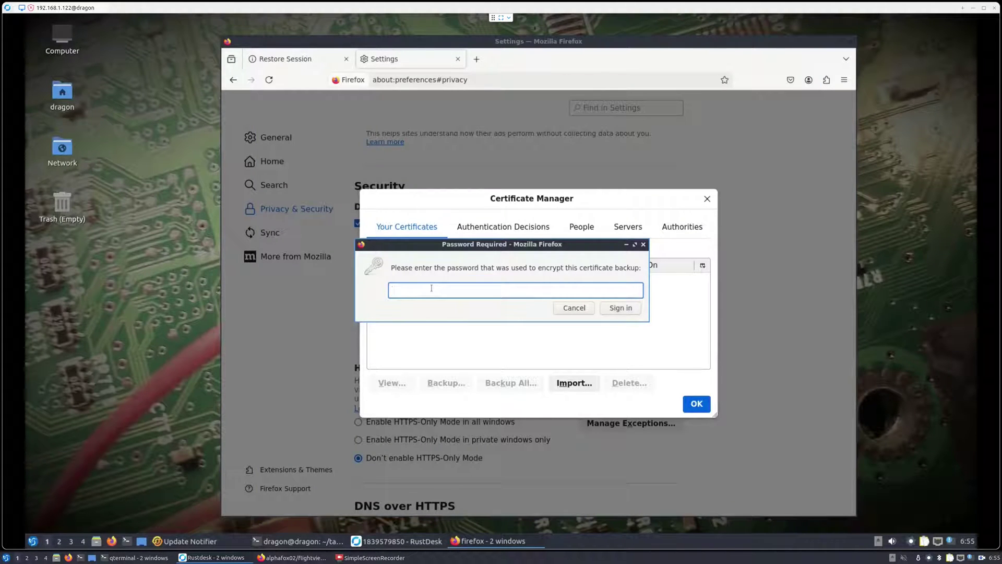
Enter the certificate bundle's password to import admin.p12, then close the certificate manager
{"action": "left_click", "coordinate": [636, 291]}
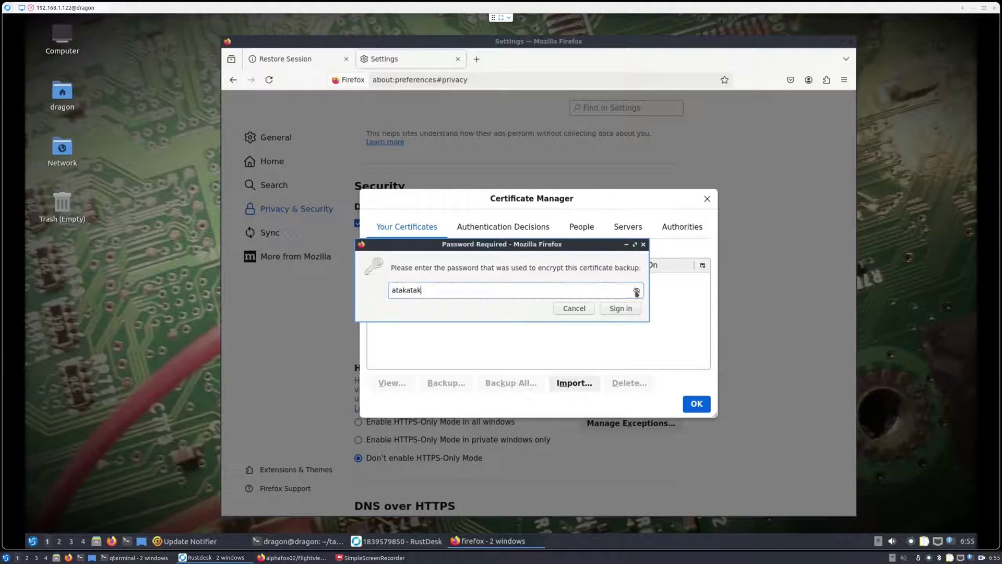
{"action": "left_click", "coordinate": [620, 311]}
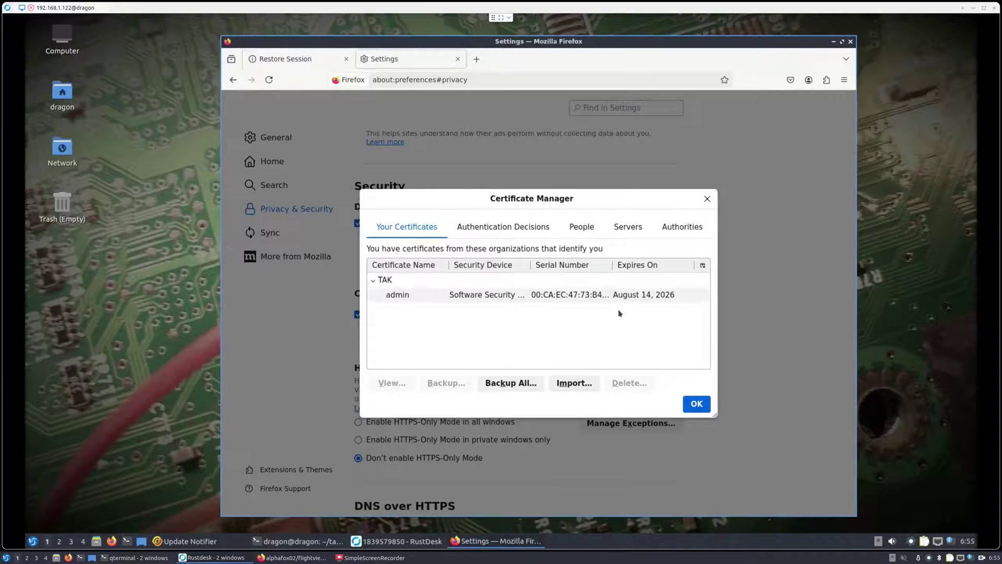
{"action": "left_click", "coordinate": [697, 404]}
{"action": "left_click", "coordinate": [448, 81]}
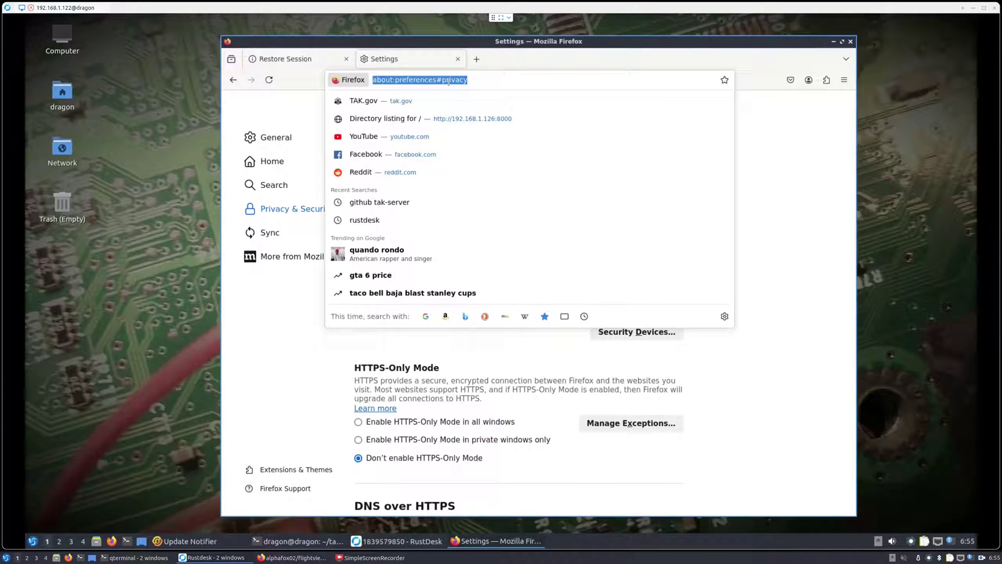
{"action": "type", "text": "localhos"}
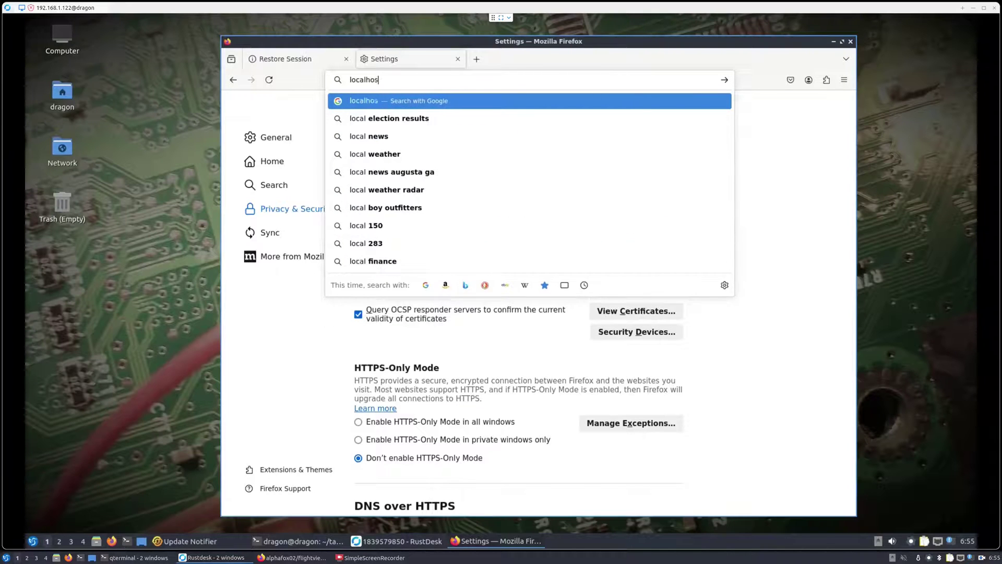
{"action": "type", "text": "t:8443"}
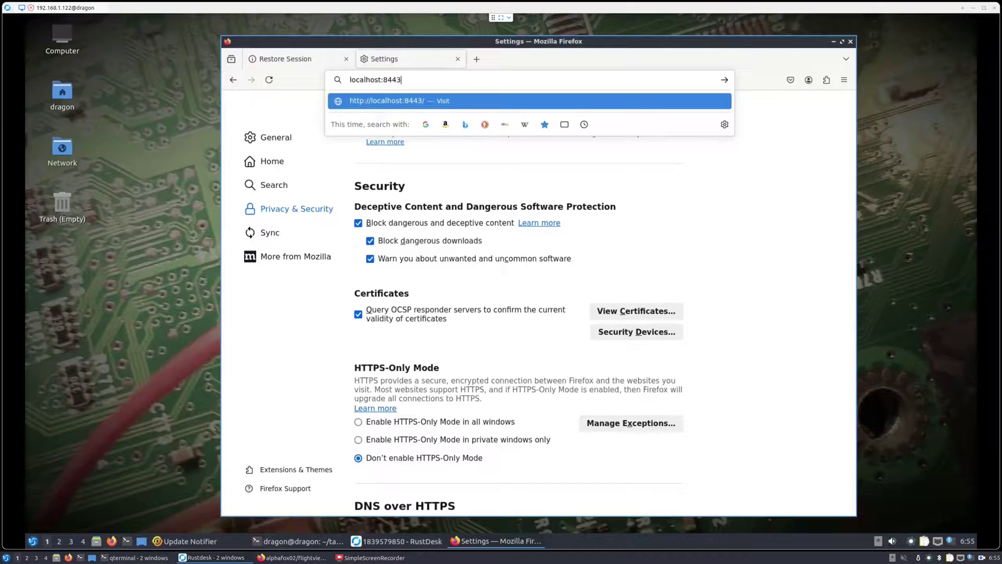
{"action": "key", "text": "Return"}
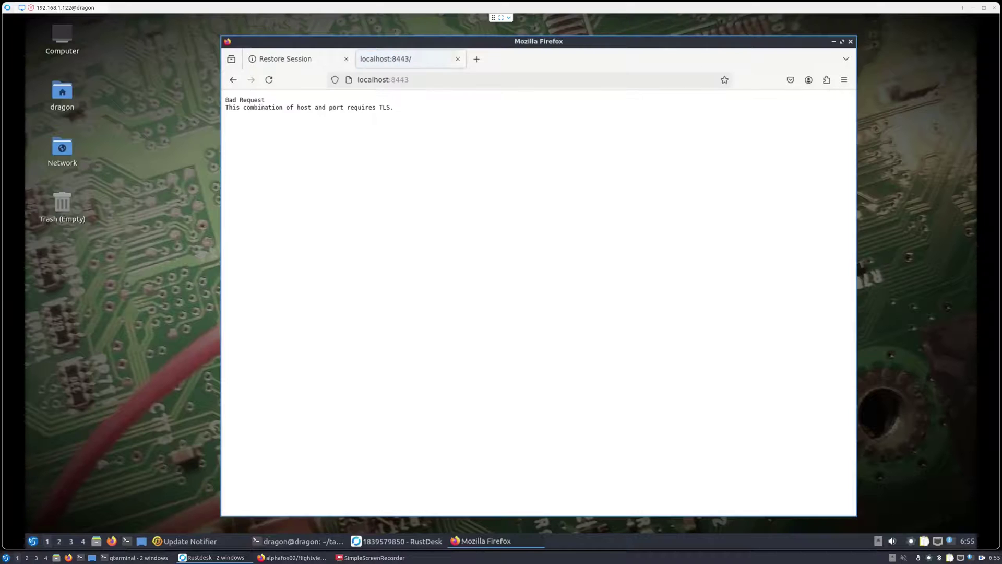
{"action": "left_click", "coordinate": [358, 80]}
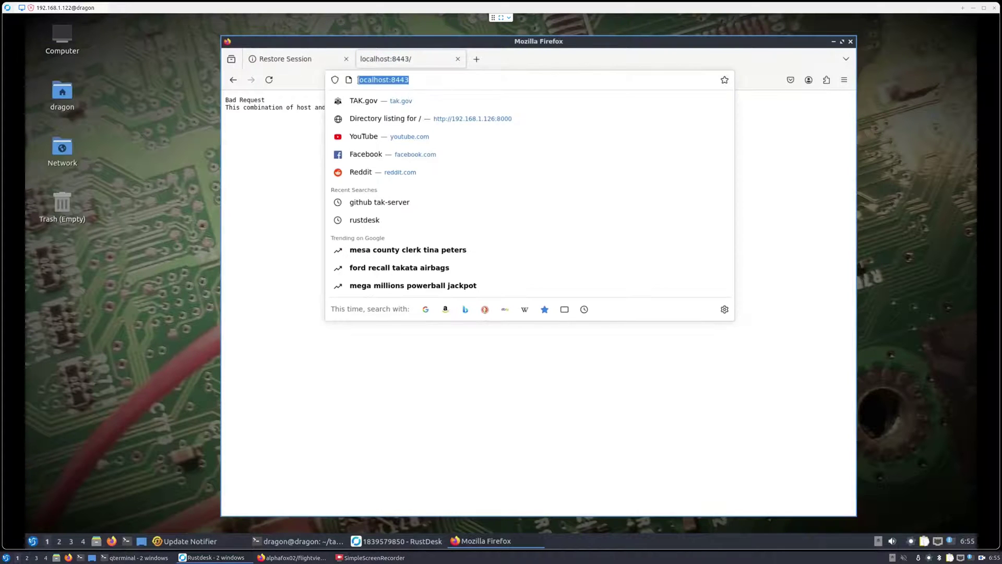
{"action": "left_click", "coordinate": [361, 81]}
{"action": "type", "text": "https"}
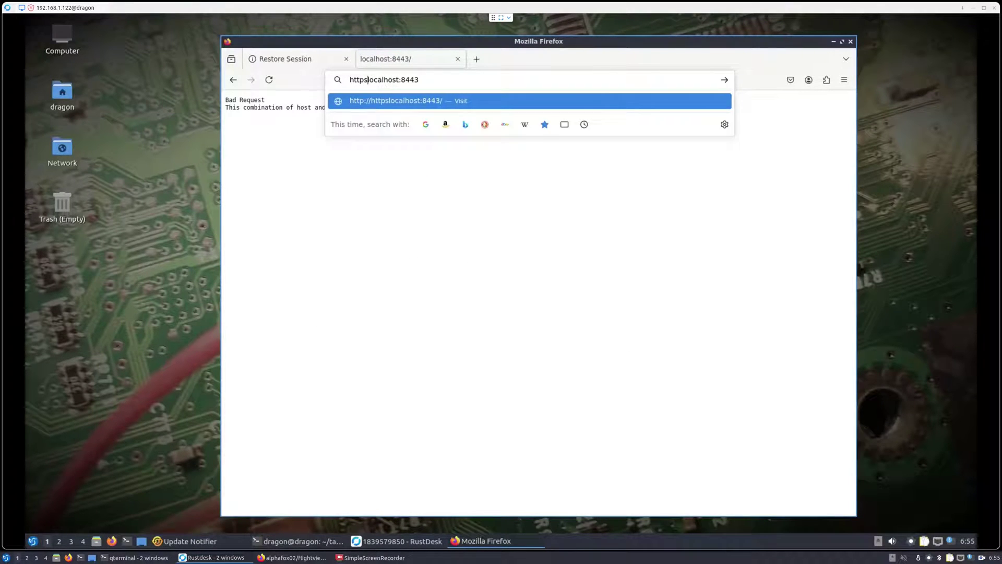
{"action": "type", "text": "://"}
{"action": "key", "text": "Return"}
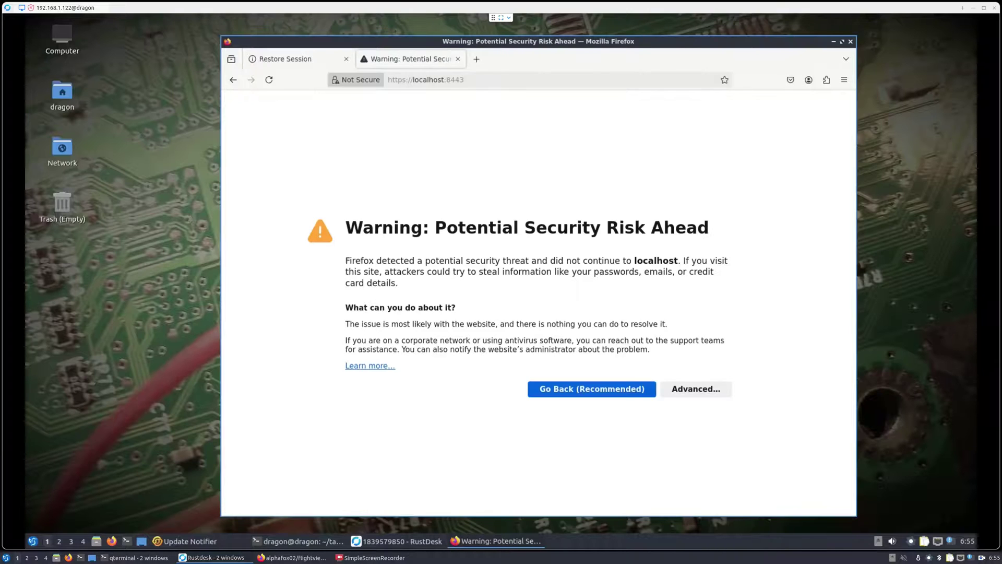
Accept the self-signed certificate risk, identify with the admin certificate, and acknowledge Distribution Statement A
{"action": "left_click", "coordinate": [696, 388]}
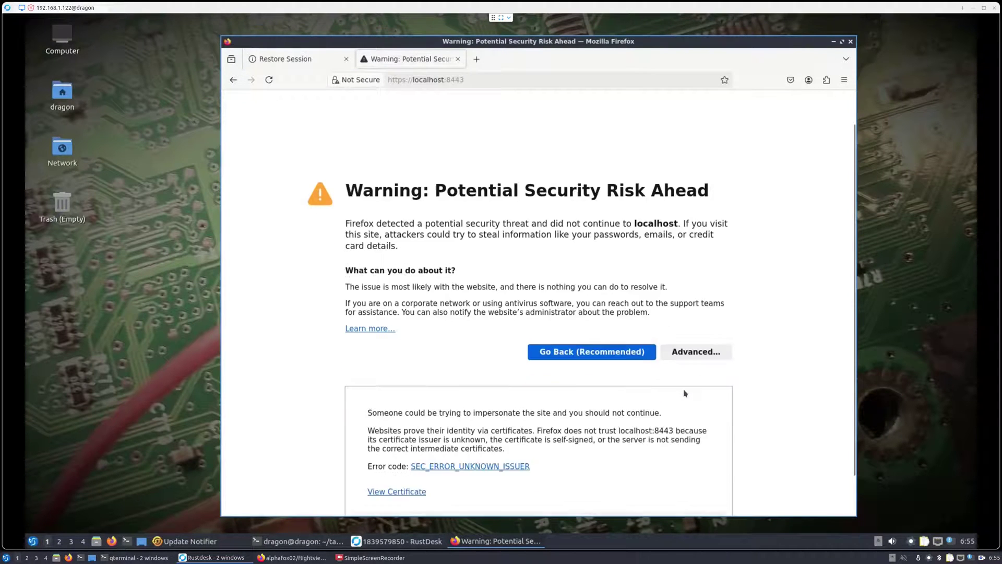
{"action": "left_click", "coordinate": [653, 478]}
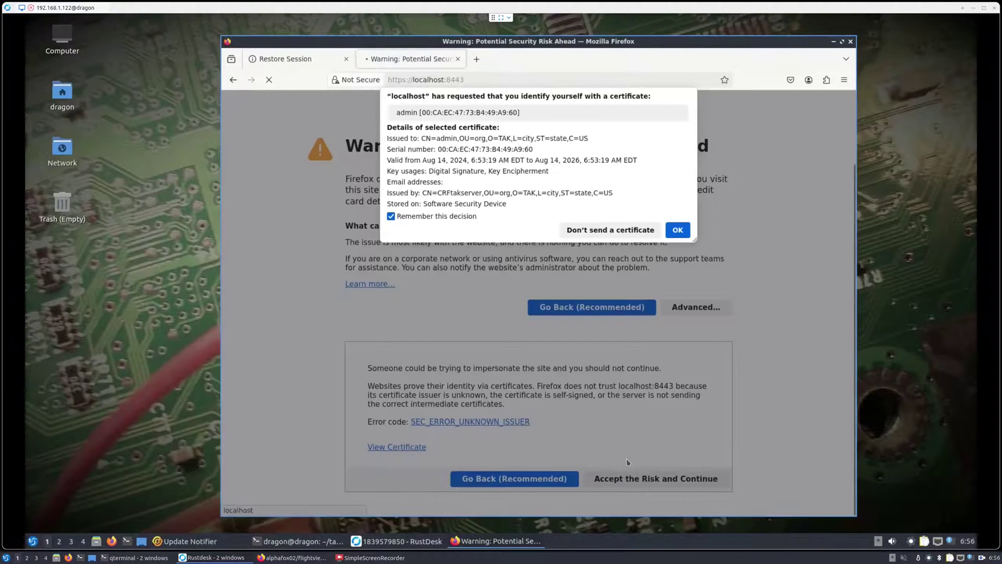
{"action": "left_click", "coordinate": [678, 230]}
{"action": "left_click", "coordinate": [631, 324]}
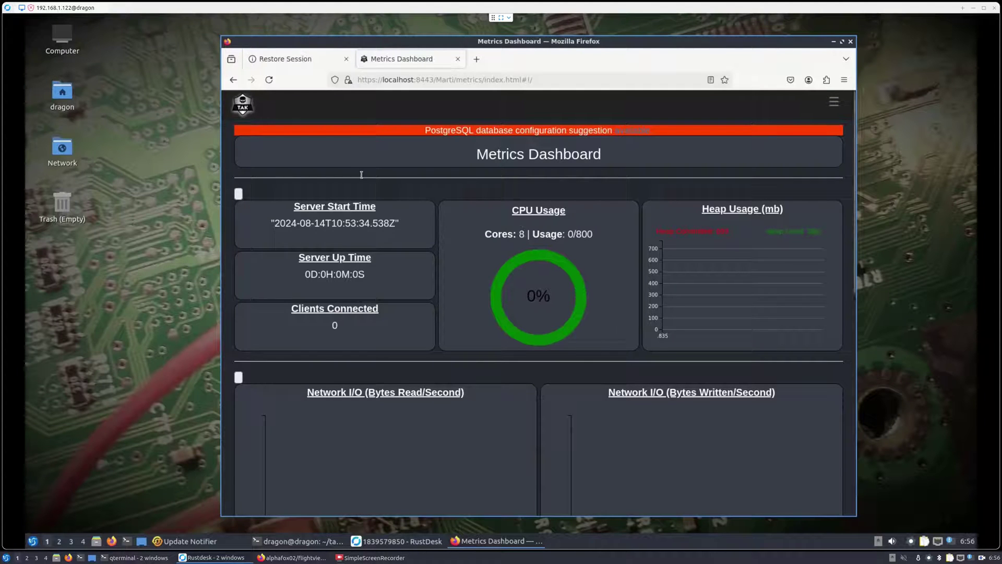
Enlarge Firefox, open the PostgreSQL configuration suggestions, then switch to the certs-folder terminal
{"action": "left_click_drag", "start_coordinate": [222, 42], "coordinate": [119, 44]}
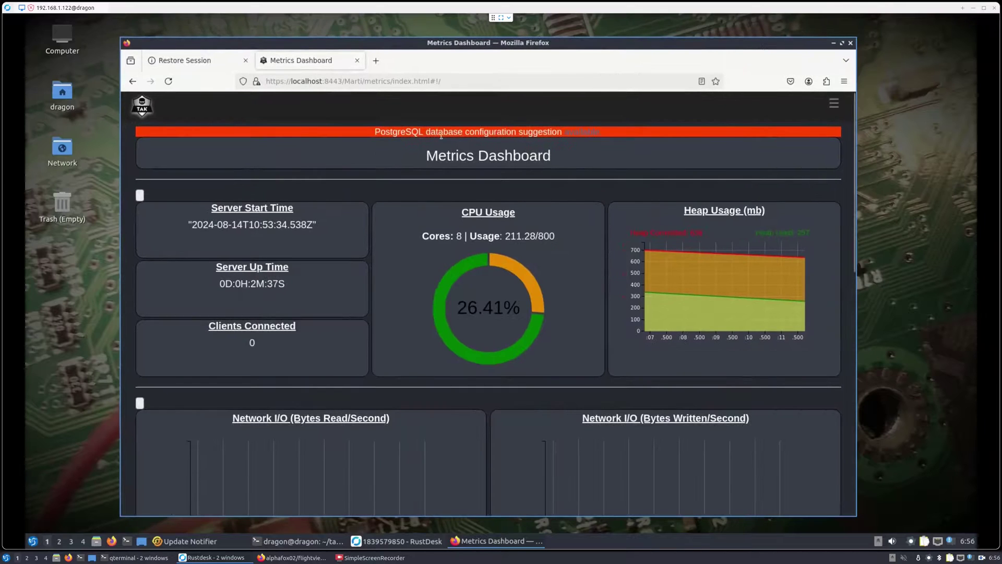
{"action": "left_click", "coordinate": [577, 133]}
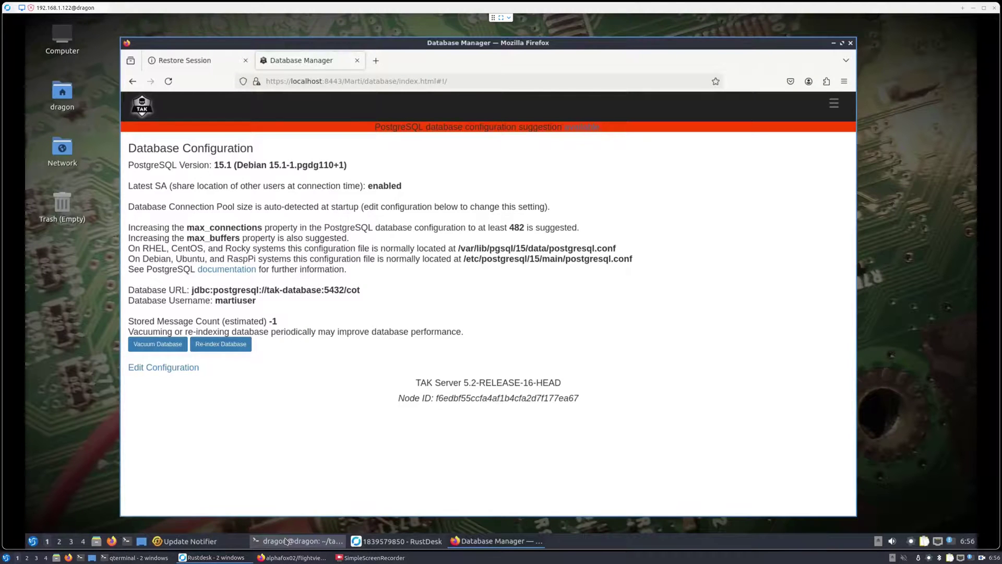
{"action": "left_click", "coordinate": [287, 542]}
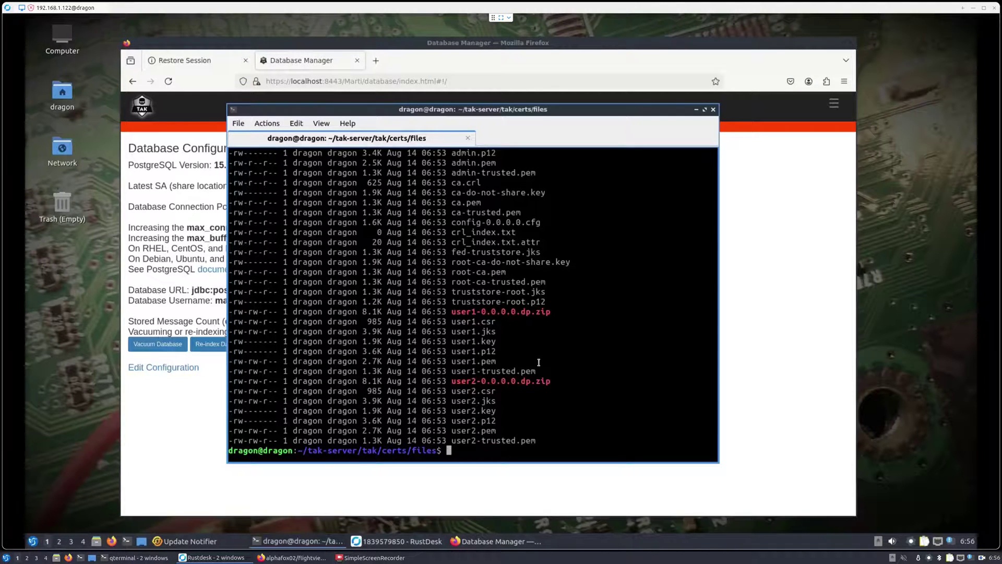
List running containers with docker ps and copy the tak-server-db container ID
{"action": "type", "text": "docker ps"}
{"action": "key", "text": "Return"}
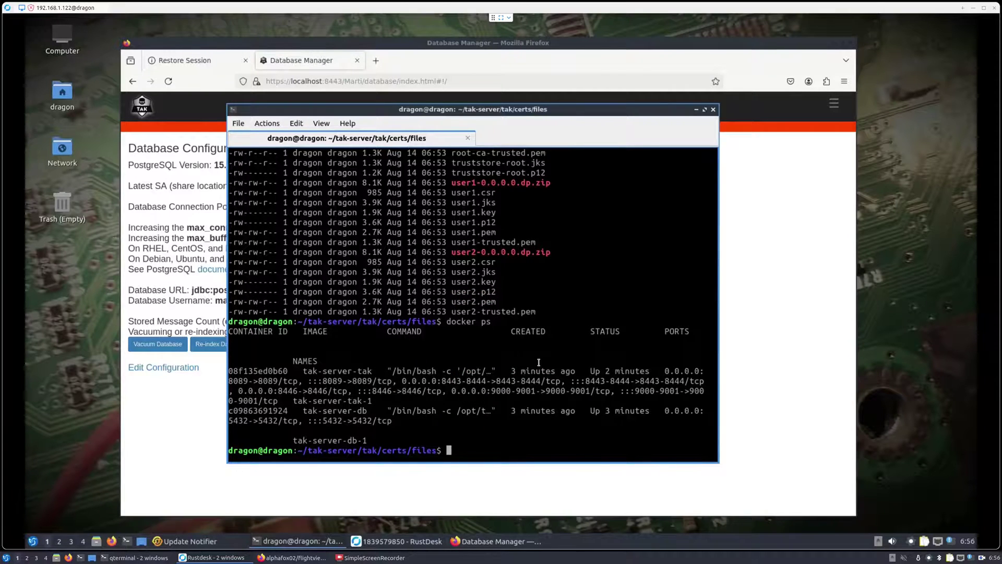
{"action": "double_click", "coordinate": [248, 410]}
{"action": "right_click", "coordinate": [248, 413]}
{"action": "left_click", "coordinate": [321, 241]}
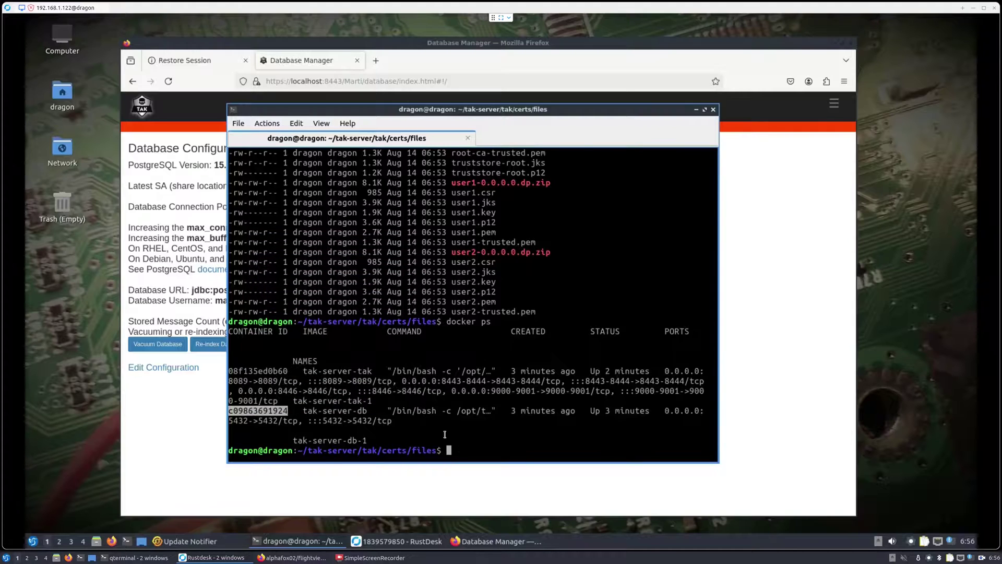
{"action": "left_click", "coordinate": [493, 445]}
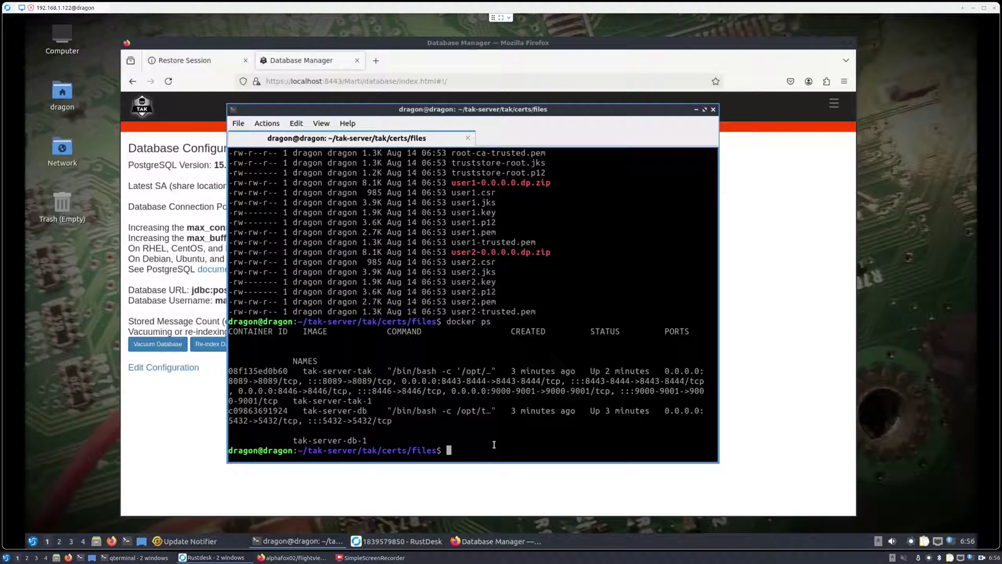
Stop the tak-server-db container with docker stop and the pasted ID
{"action": "type", "text": "docker stop"}
{"action": "right_click", "coordinate": [507, 445]}
{"action": "left_click", "coordinate": [541, 283]}
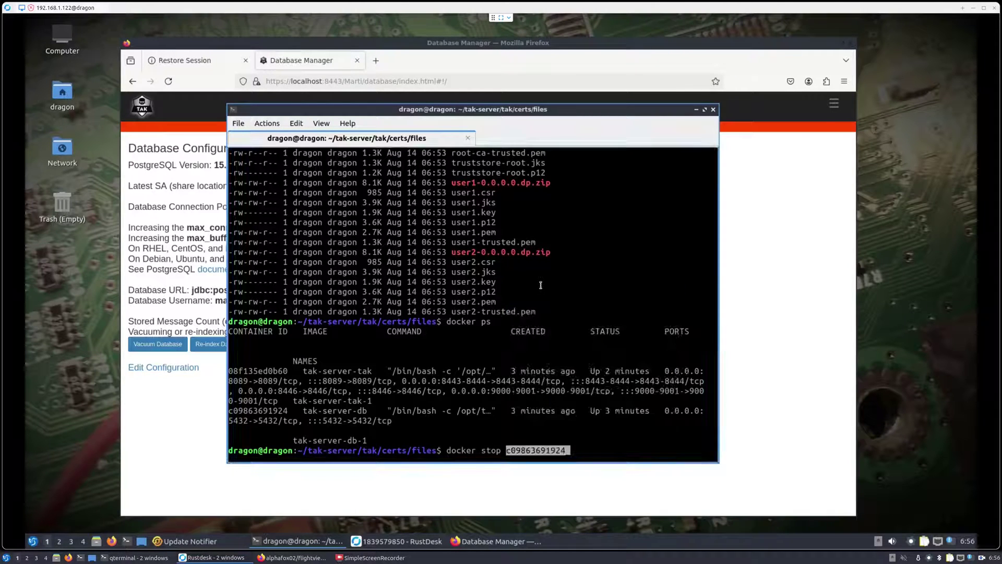
{"action": "key", "text": "Return"}
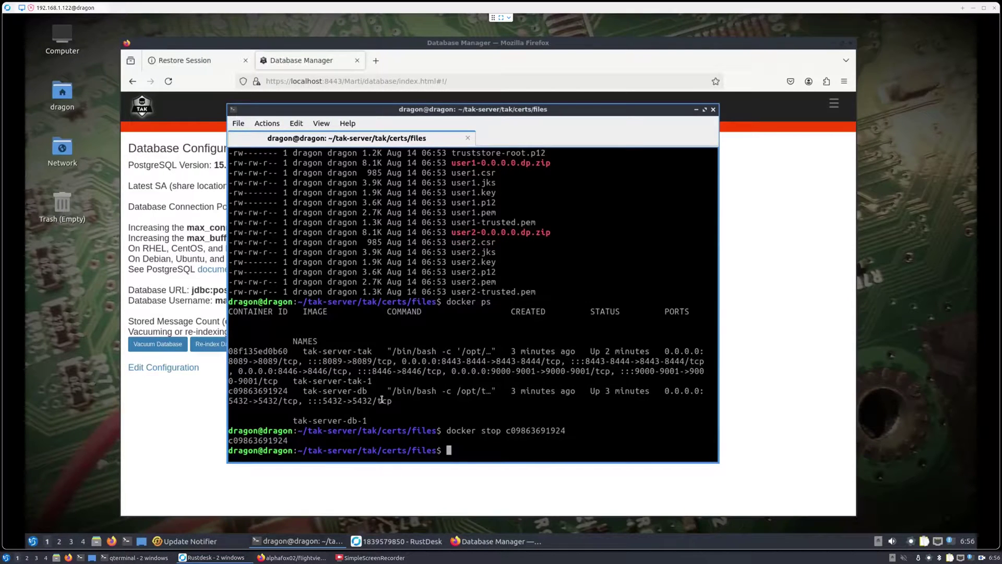
Restart the container with docker start, then return to Firefox
{"action": "key", "text": "Up"}
{"action": "key", "text": "Left"}
{"action": "key", "text": "Left"}
{"action": "key", "text": "Left"}
{"action": "key", "text": "Left"}
{"action": "key", "text": "Left"}
{"action": "key", "text": "Left"}
{"action": "key", "text": "Left"}
{"action": "key", "text": "Left"}
{"action": "key", "text": "Left"}
{"action": "key", "text": "Left"}
{"action": "key", "text": "Left"}
{"action": "key", "text": "Left"}
{"action": "key", "text": "Left"}
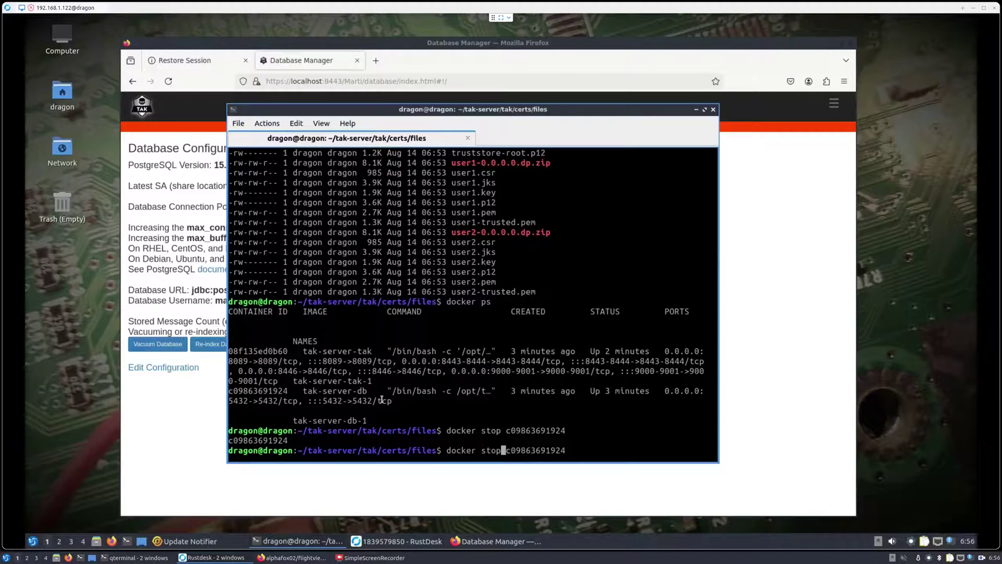
{"action": "key", "text": "BackSpace"}
{"action": "key", "text": "BackSpace"}
{"action": "type", "text": "art"}
{"action": "key", "text": "Return"}
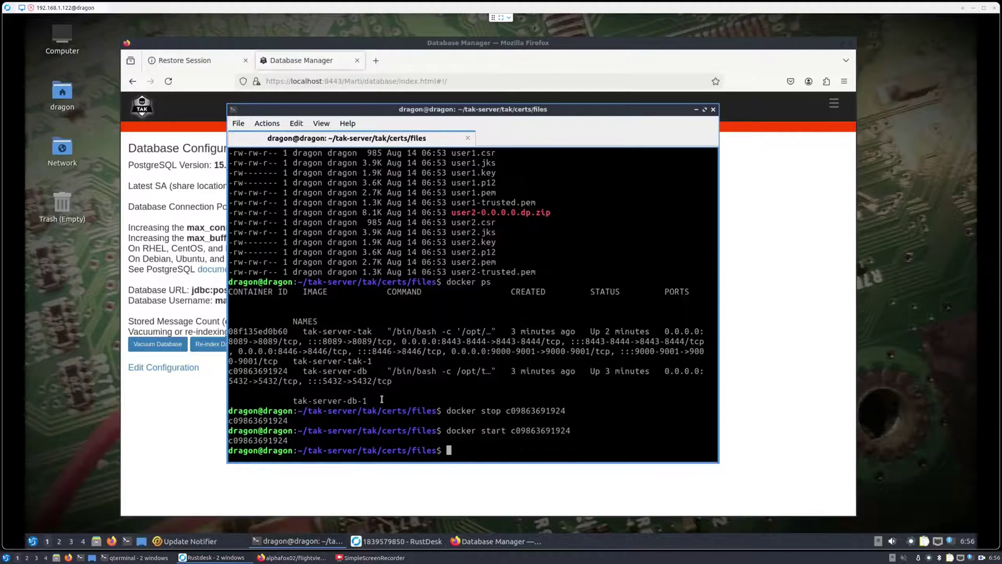
{"action": "left_click", "coordinate": [159, 430]}
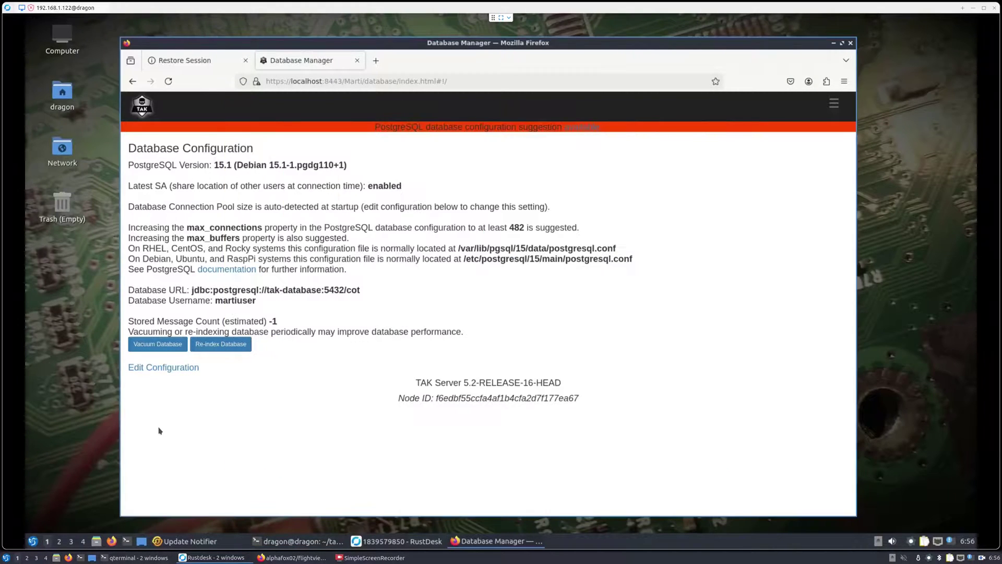
Reload the Database Manager page, return to the Metrics Dashboard, and launch WebTAK from Situation Awareness
{"action": "left_click", "coordinate": [168, 82]}
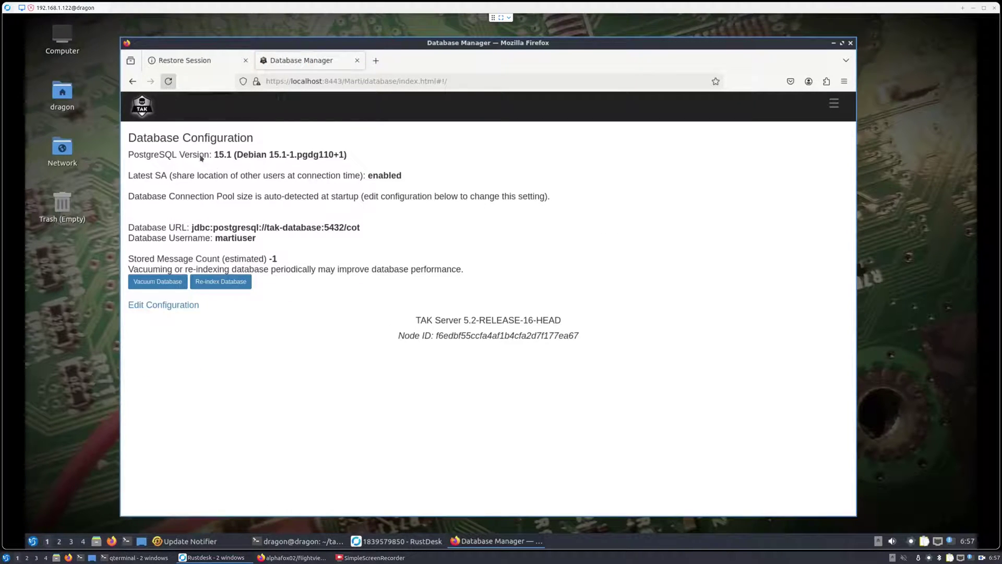
{"action": "left_click", "coordinate": [131, 82]}
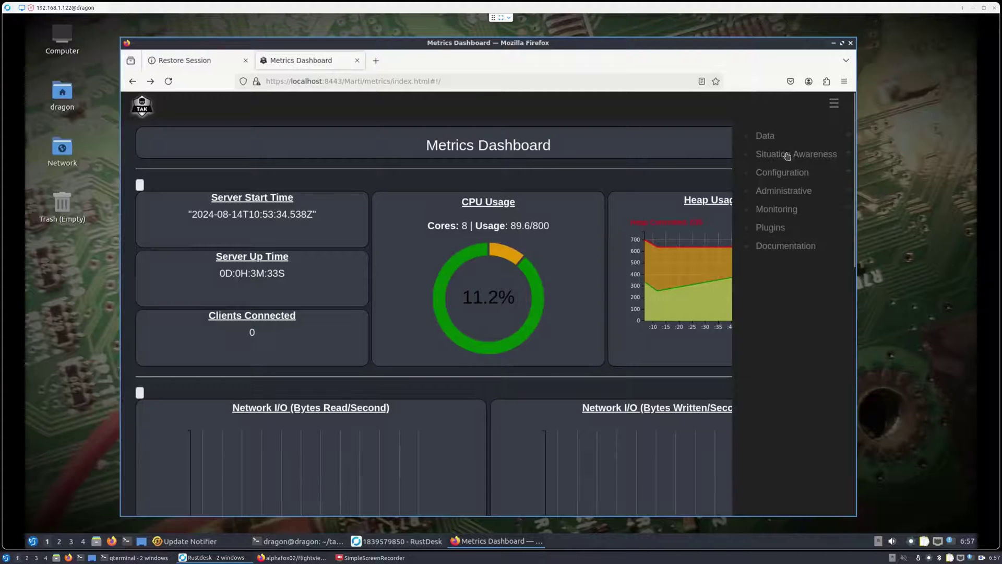
{"action": "left_click", "coordinate": [786, 155]}
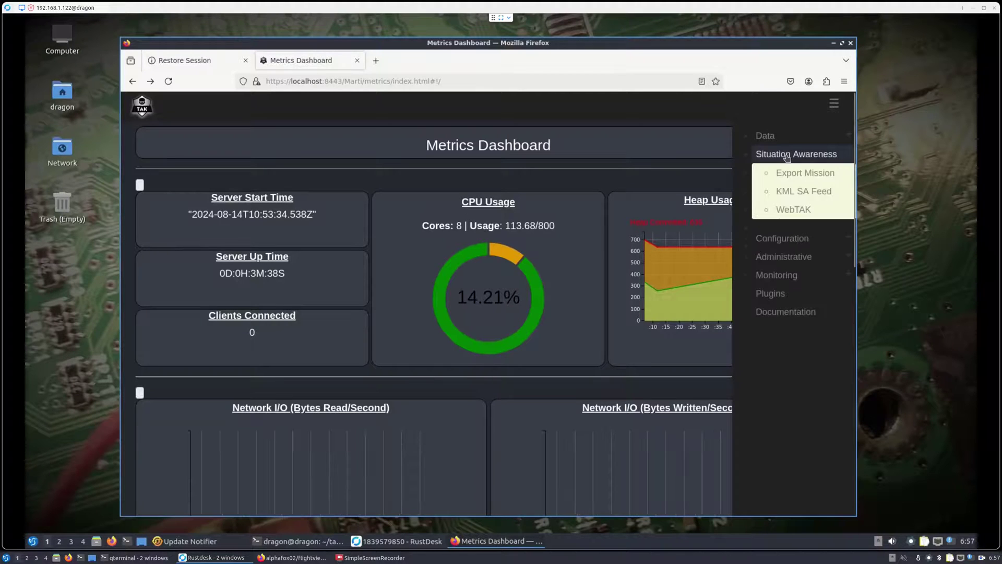
{"action": "left_click", "coordinate": [788, 211]}
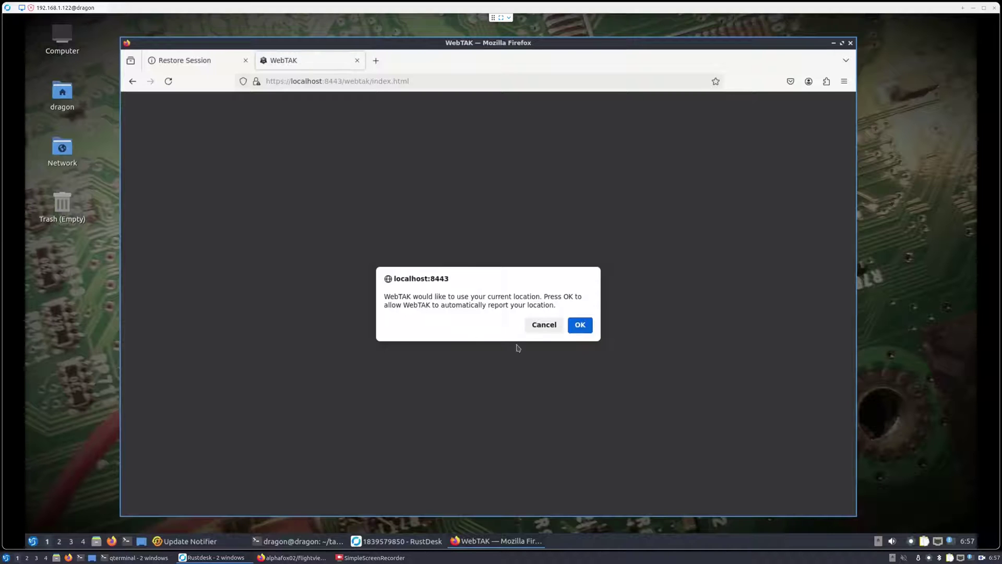
Dismiss the location prompt and save the default WebTAK user information as team Cyan, Team Member
{"action": "left_click", "coordinate": [543, 327]}
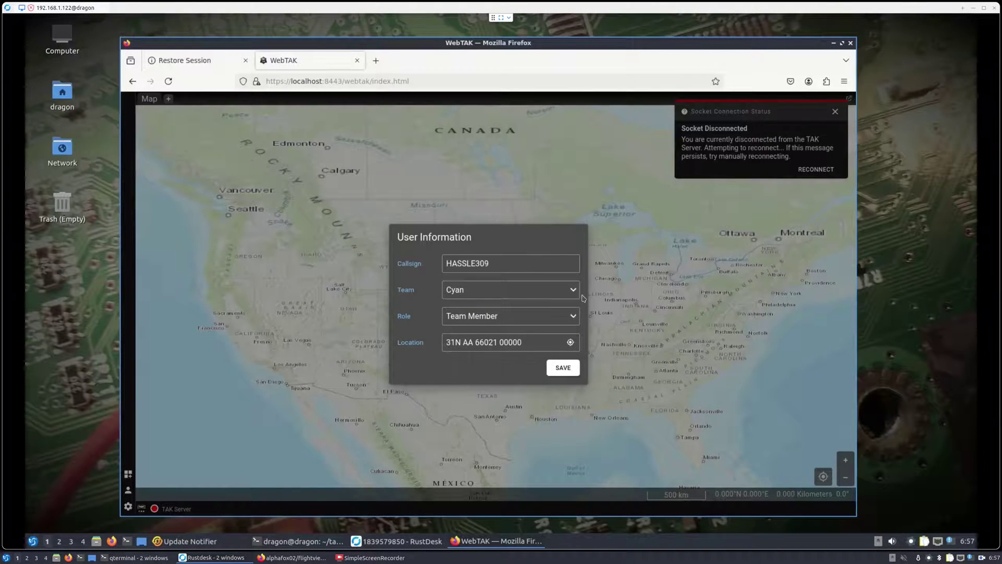
{"action": "left_click", "coordinate": [564, 367]}
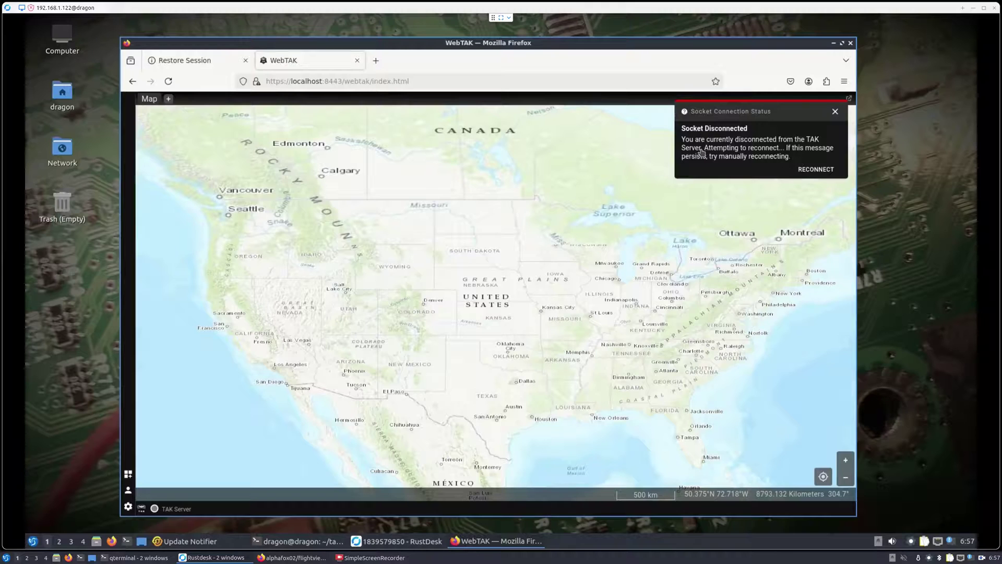
{"action": "left_click", "coordinate": [326, 81]}
{"action": "left_click", "coordinate": [322, 81]}
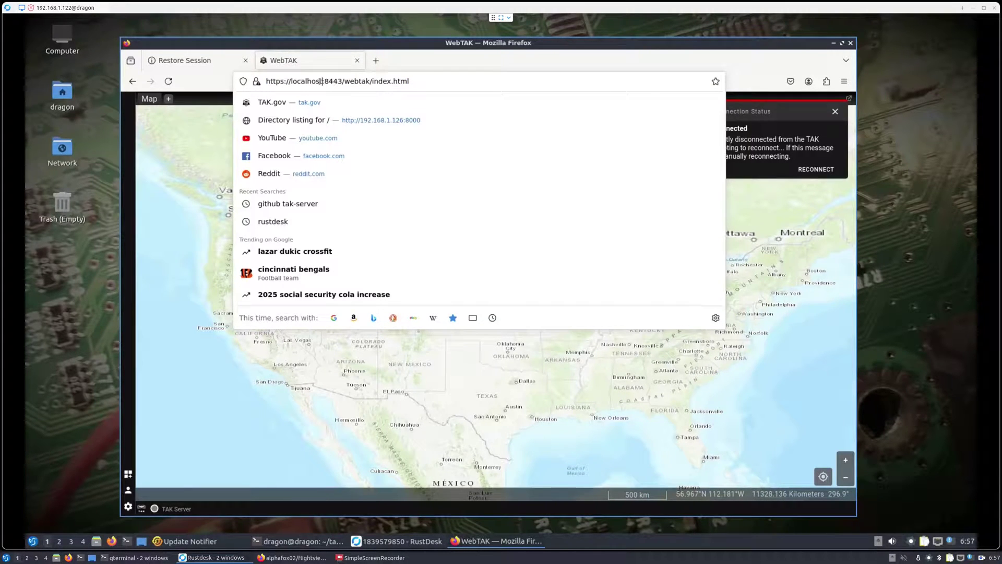
Load WebTAK at 0.0.0.0:8443 instead of localhost and accept the security risk warning
{"action": "left_click_drag", "start_coordinate": [322, 82], "coordinate": [312, 81]}
{"action": "type", "text": "0.0.0.0"}
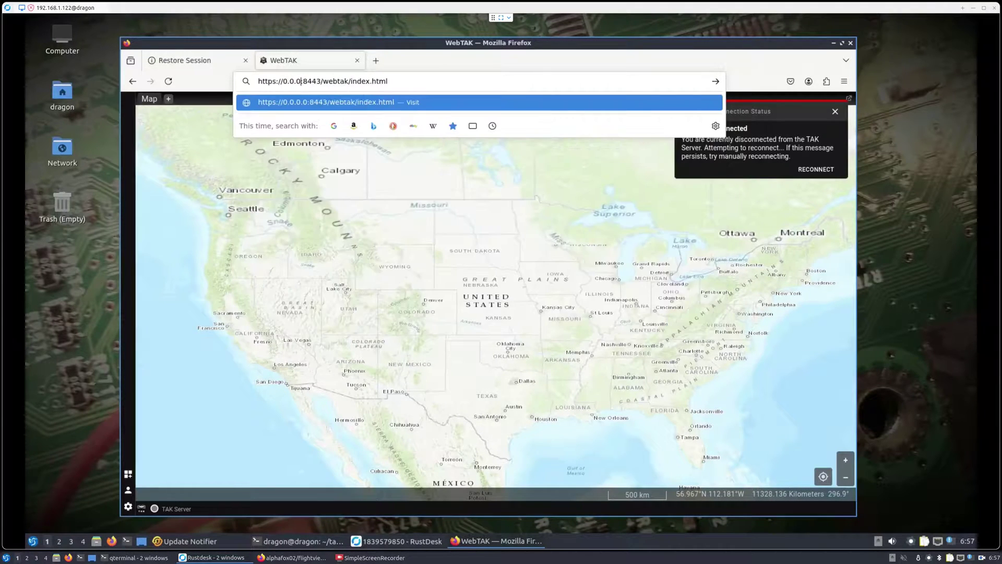
{"action": "key", "text": "Return"}
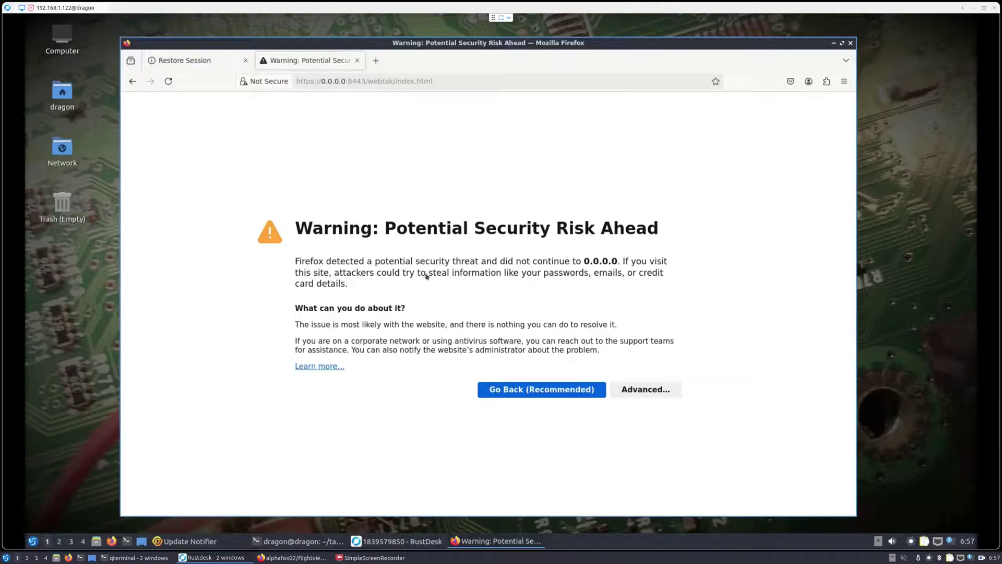
{"action": "left_click", "coordinate": [650, 392]}
{"action": "scroll", "coordinate": [645, 407], "scroll_direction": "down", "scroll_amount": 2}
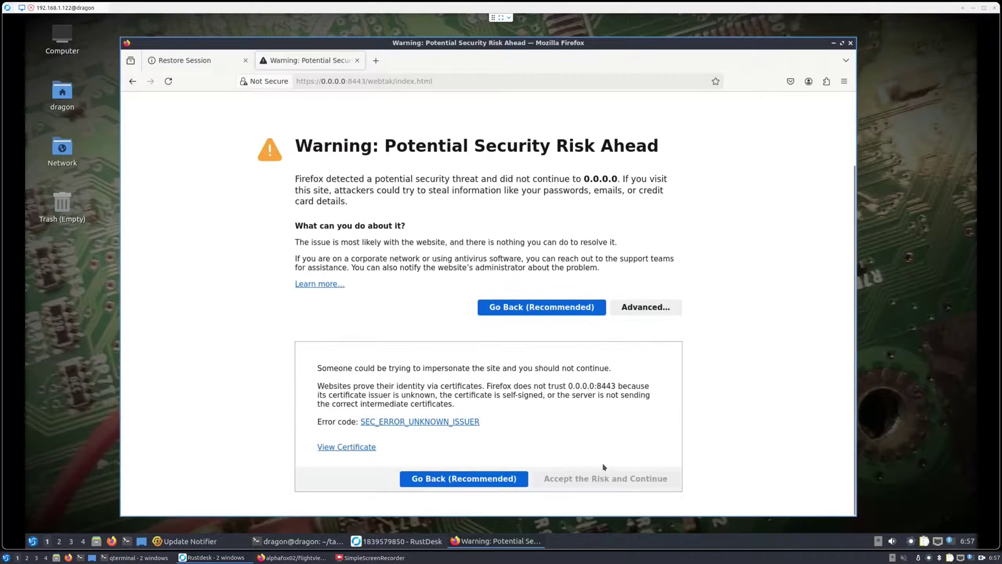
{"action": "left_click", "coordinate": [573, 479]}
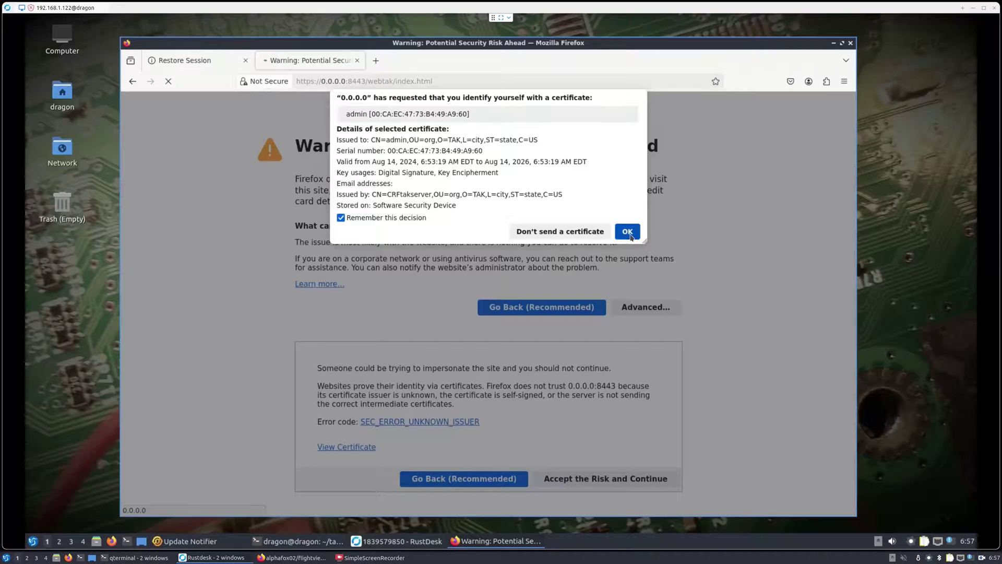
Identify with the admin certificate, decline location sharing, and save user information to get Socket Connected
{"action": "left_click", "coordinate": [627, 233]}
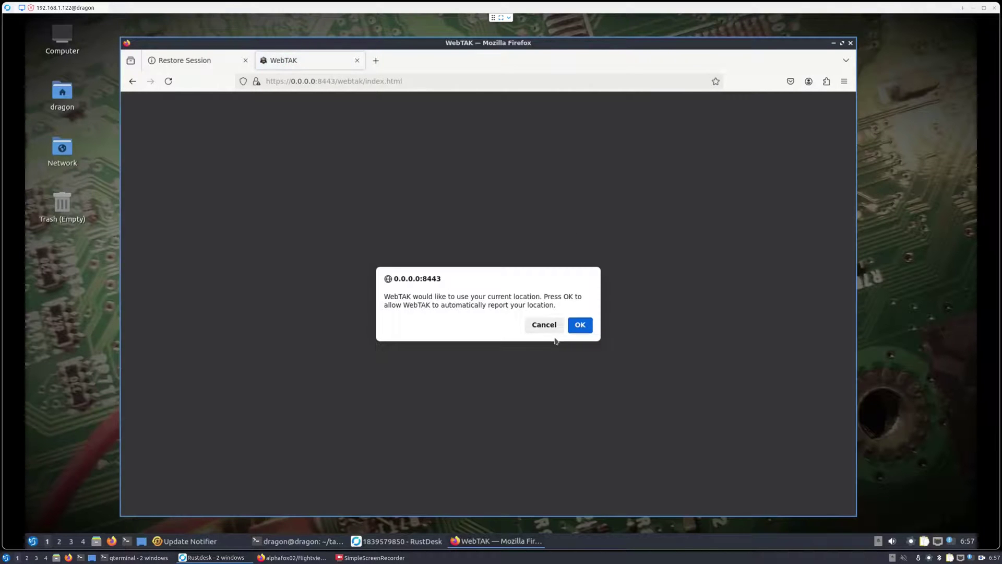
{"action": "left_click", "coordinate": [538, 325]}
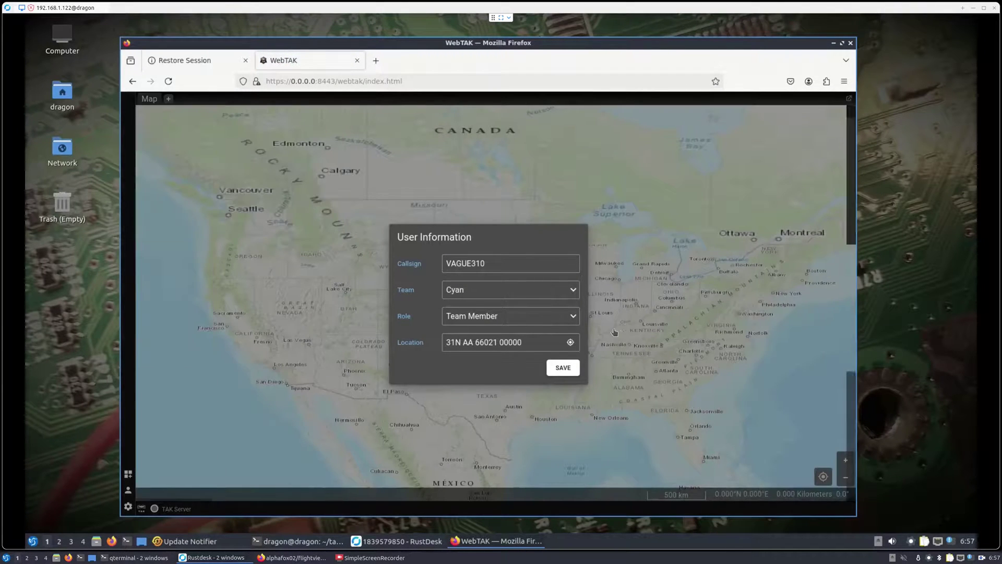
{"action": "left_click", "coordinate": [565, 369]}
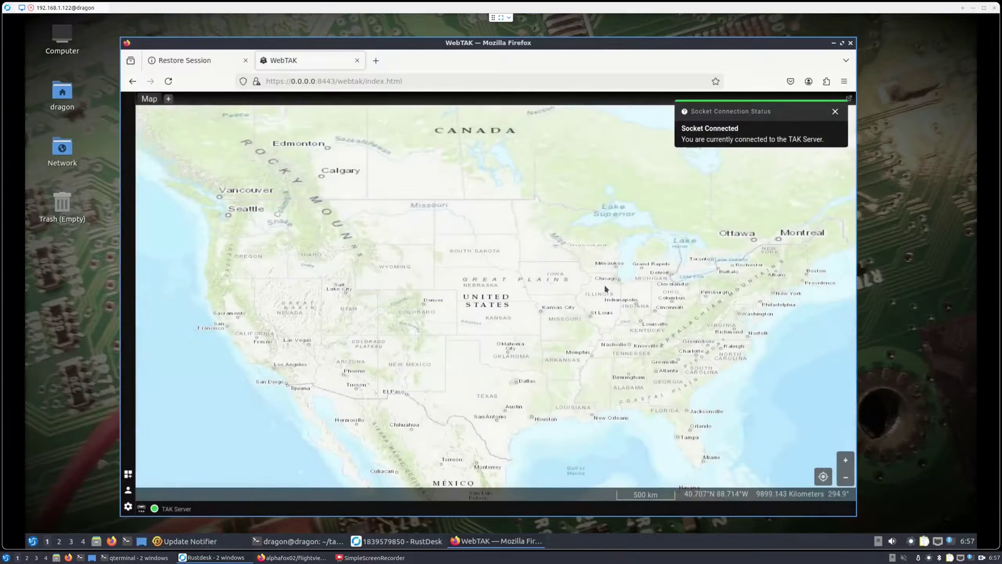
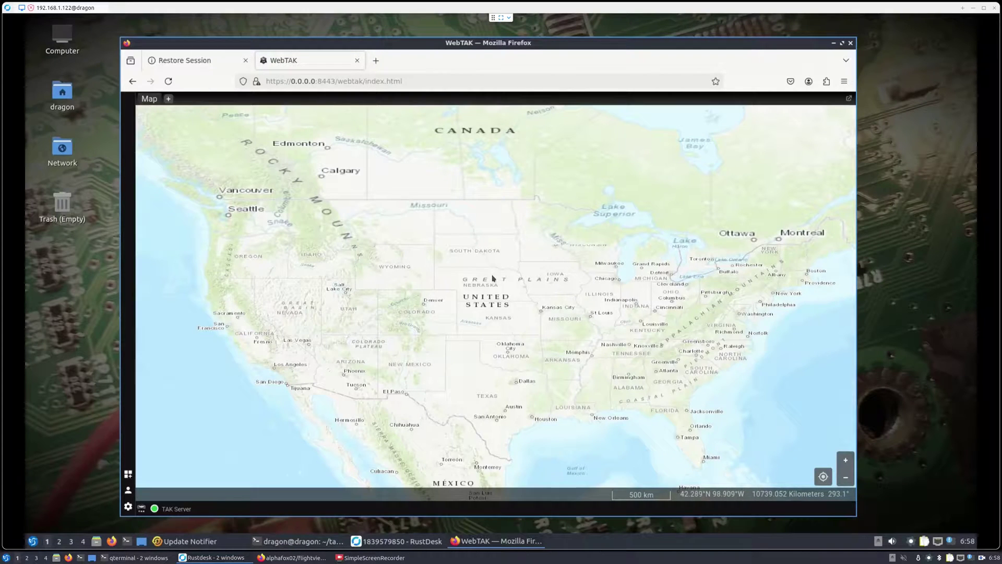
Minimize the RustDesk session, then skim the flightview_gui README setup steps on GitHub
{"action": "left_click", "coordinate": [973, 8]}
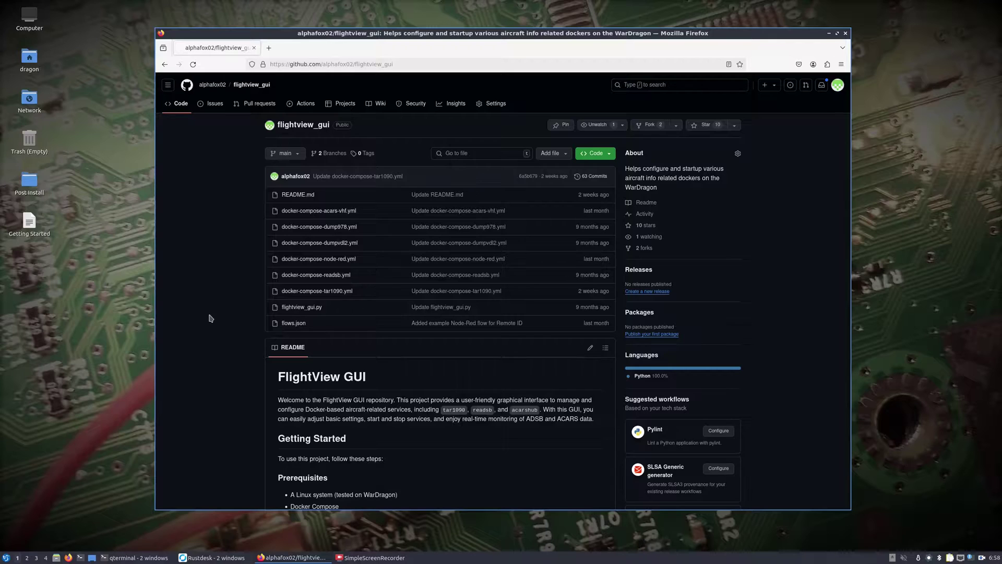
{"action": "scroll", "coordinate": [210, 317], "scroll_direction": "down", "scroll_amount": 5}
{"action": "scroll", "coordinate": [210, 318], "scroll_direction": "down", "scroll_amount": 3}
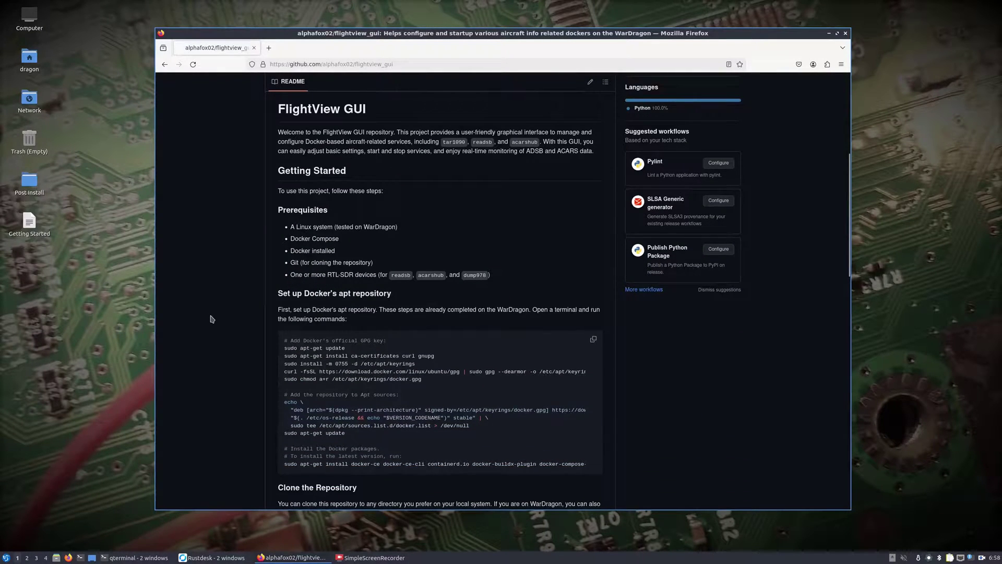
{"action": "scroll", "coordinate": [211, 318], "scroll_direction": "up", "scroll_amount": 8}
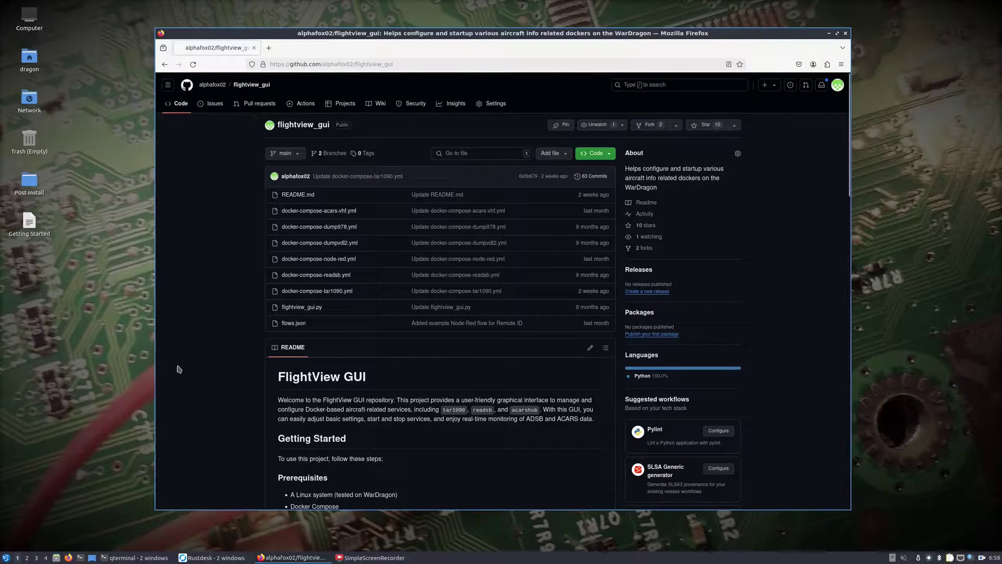
{"action": "left_click", "coordinate": [119, 558]}
Check out the airspy_adsb branch with 'sudo git checkout airspy_adsb', entering the password
{"action": "left_click", "coordinate": [140, 544]}
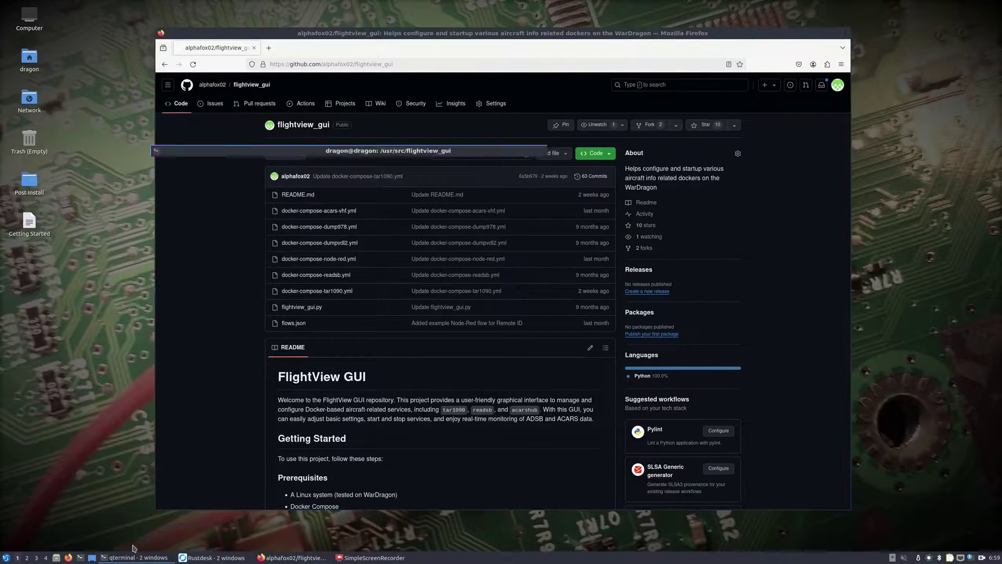
{"action": "left_click_drag", "start_coordinate": [258, 50], "coordinate": [180, 183]}
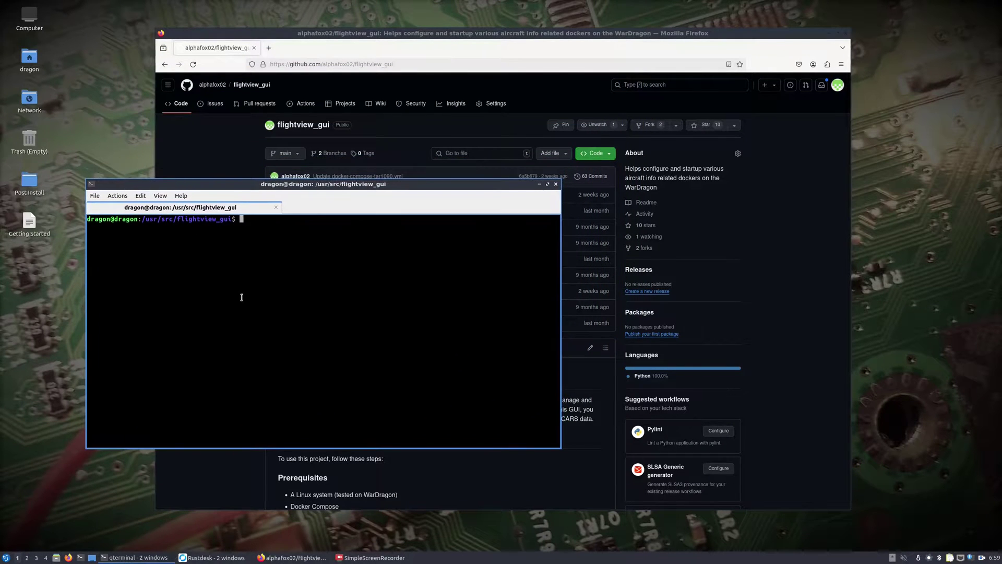
{"action": "type", "text": "sudo git checkout"}
{"action": "key", "text": "Tab"}
{"action": "key", "text": "Tab"}
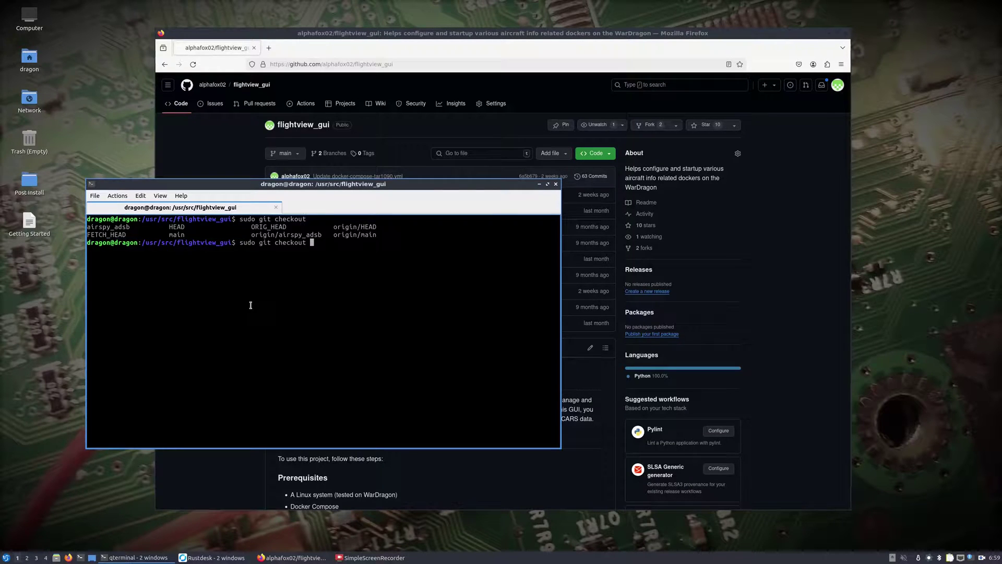
{"action": "type", "text": "ai"}
{"action": "key", "text": "Tab"}
{"action": "key", "text": "Return"}
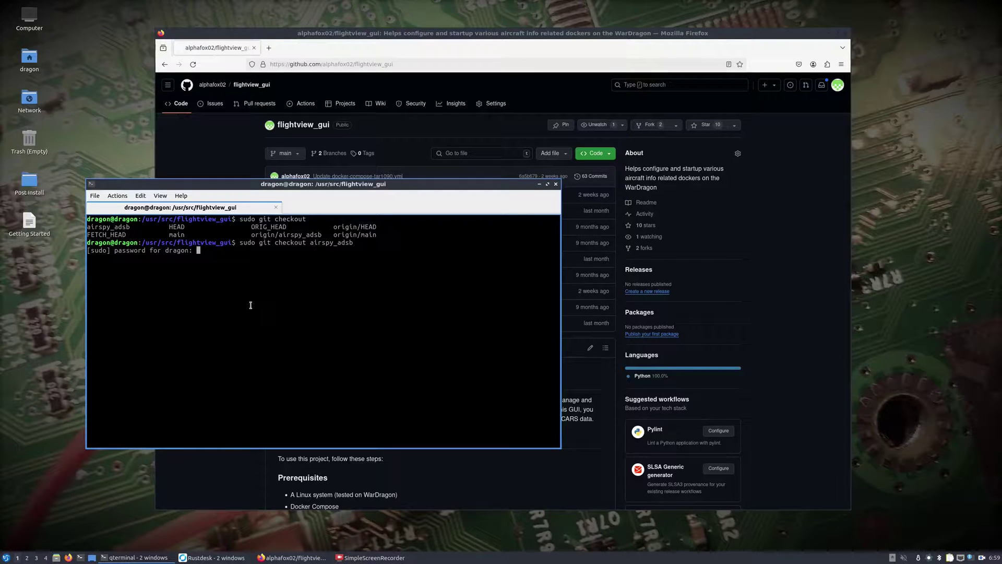
{"action": "key", "text": "Return"}
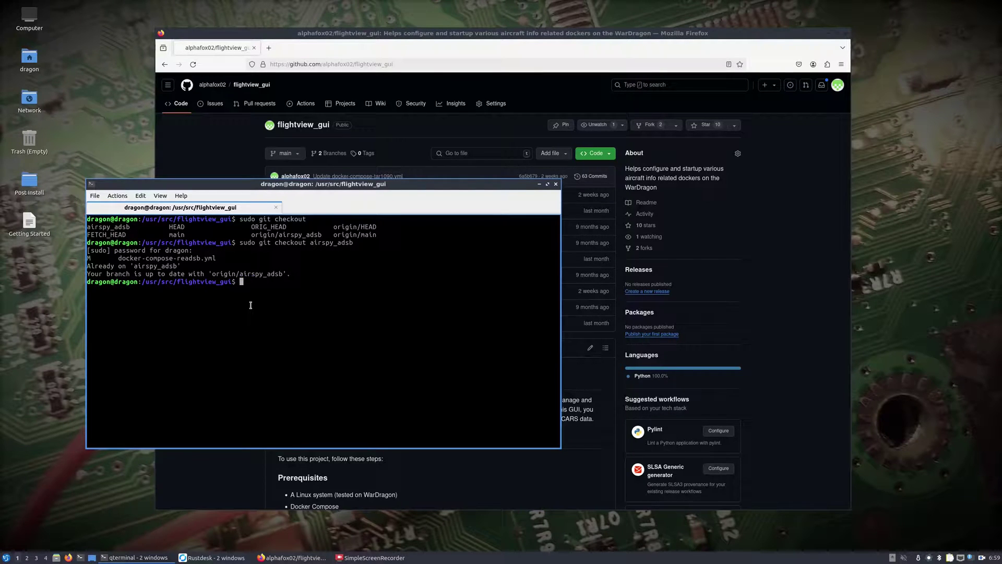
List the repository files and enter 'sudo python3 flightview_gui.py' at the prompt
{"action": "left_click_drag", "start_coordinate": [278, 31], "coordinate": [357, 37]}
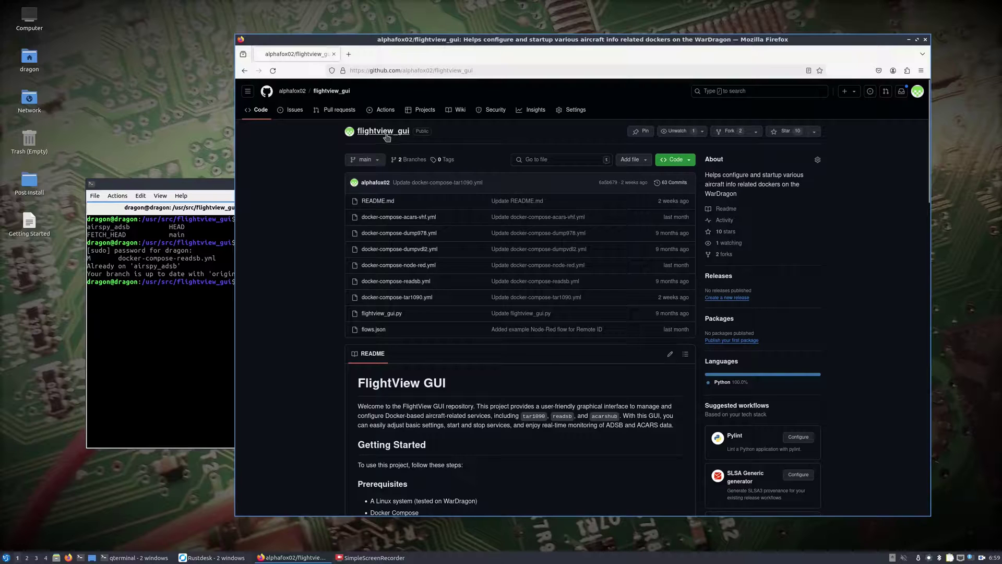
{"action": "left_click_drag", "start_coordinate": [165, 184], "coordinate": [116, 144]}
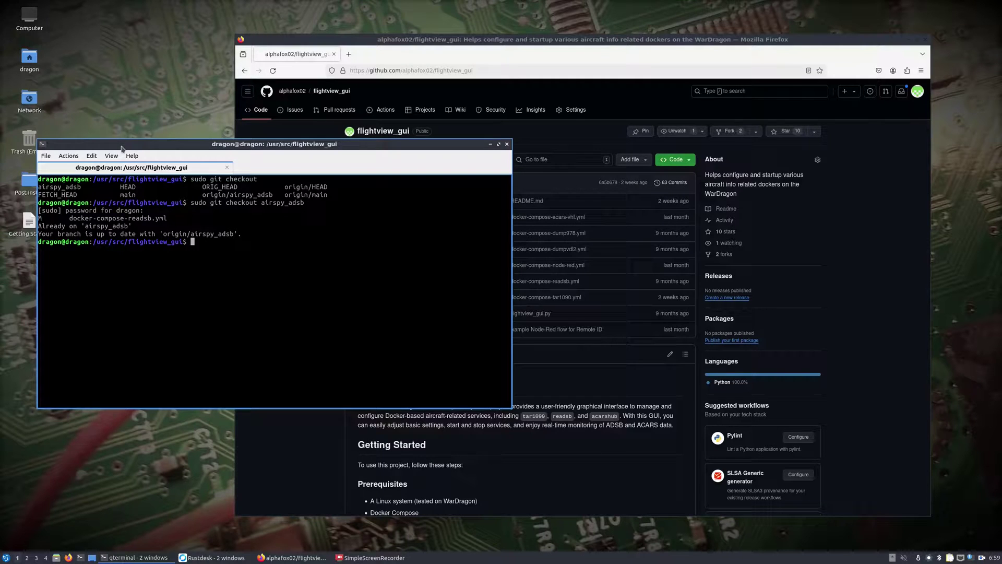
{"action": "type", "text": "ls"}
{"action": "key", "text": "Return"}
{"action": "type", "text": "sudo python3 flightview_gui.py"}
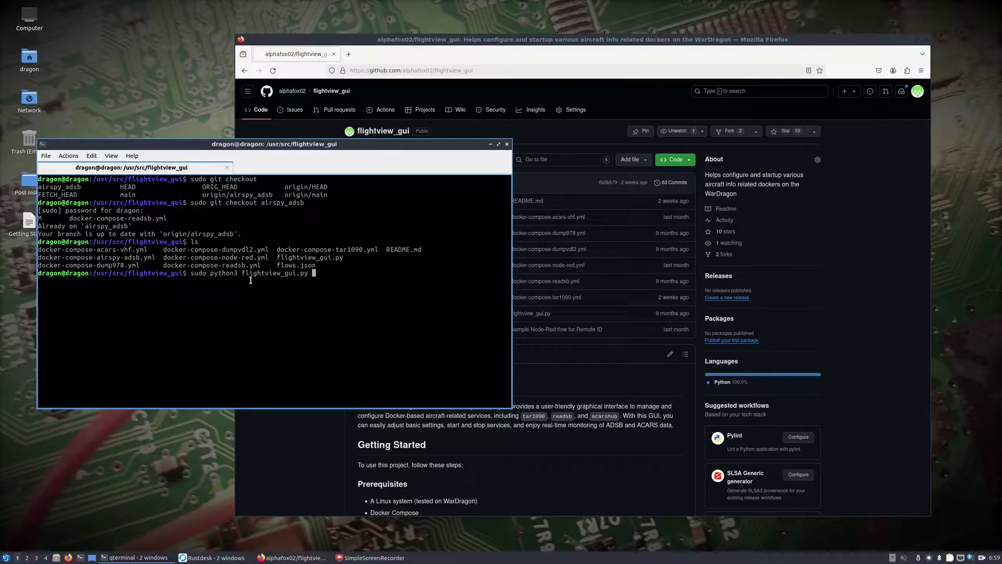
Launch FlightView GUI and review the tar1090 and airspy_adsb service settings
{"action": "key", "text": "Return"}
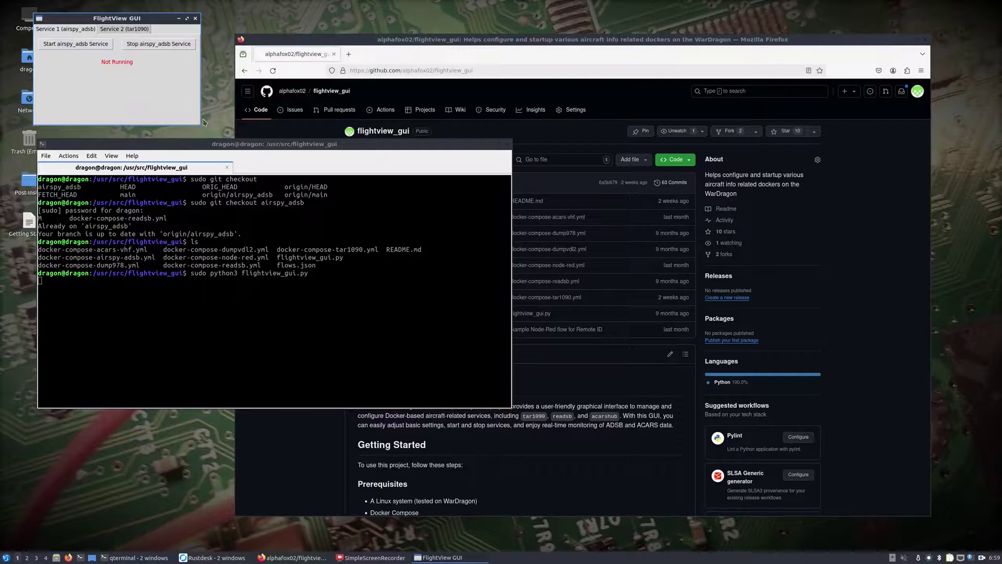
{"action": "left_click_drag", "start_coordinate": [148, 18], "coordinate": [172, 73]}
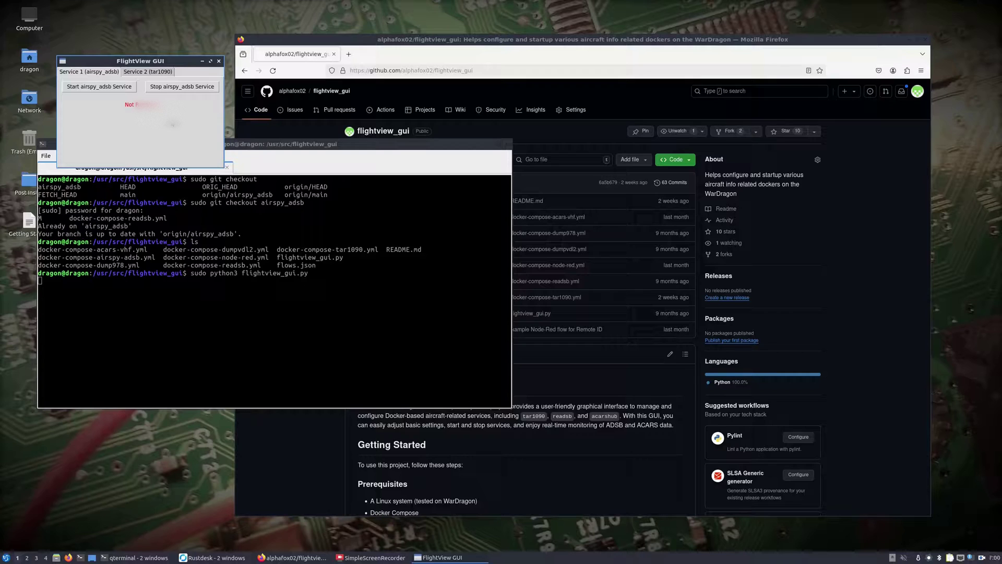
{"action": "left_click", "coordinate": [135, 73]}
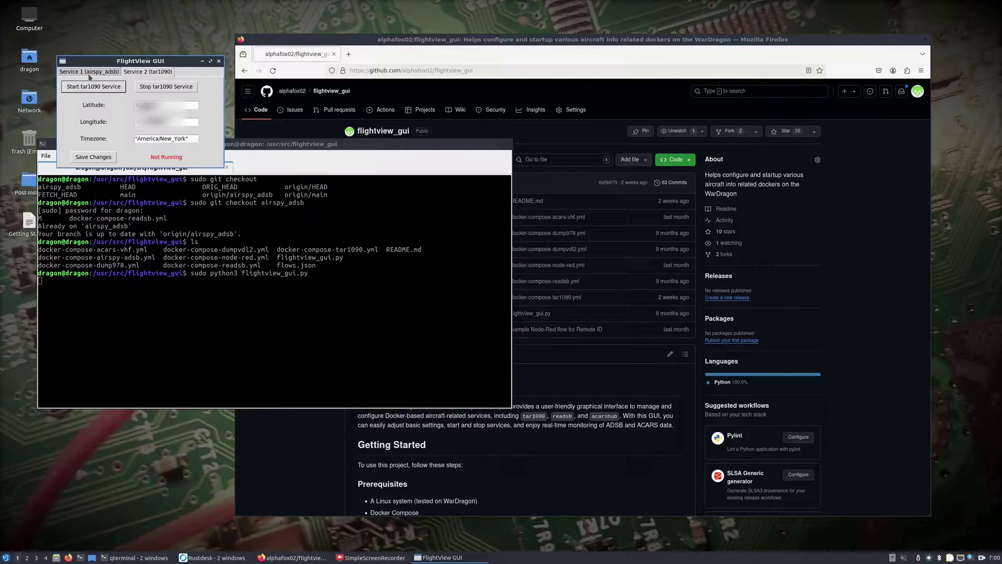
{"action": "left_click", "coordinate": [88, 72]}
Start the airspy_adsb service on Service 1, then the tar1090 service on Service 2
{"action": "left_click", "coordinate": [89, 88]}
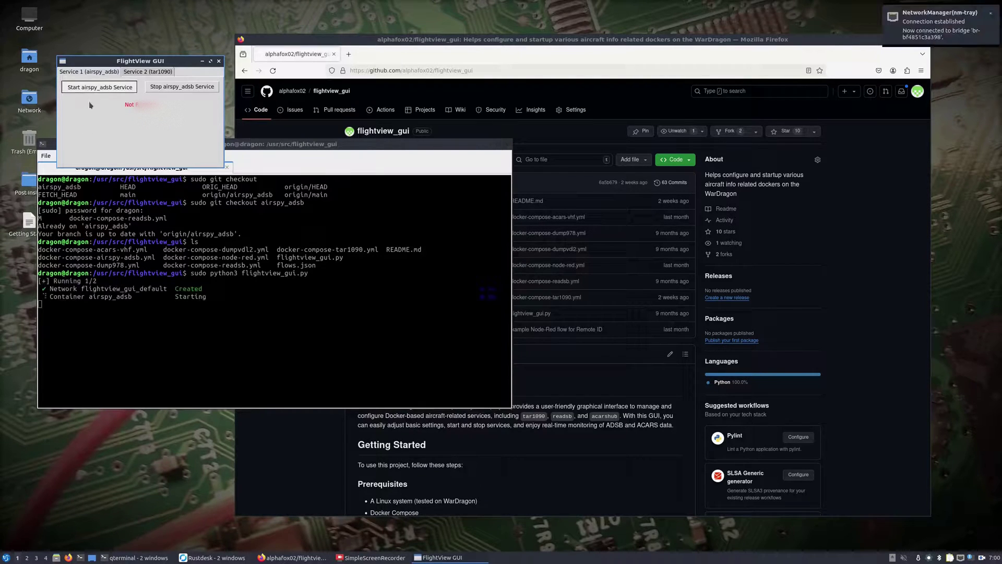
{"action": "left_click", "coordinate": [139, 73]}
{"action": "left_click", "coordinate": [82, 88]}
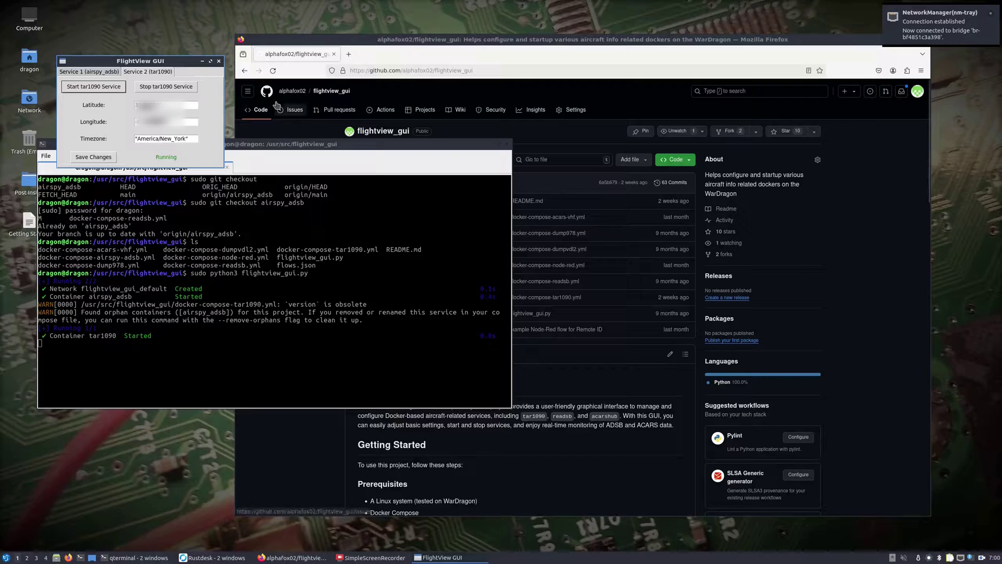
Load localhost:8078 in a new Firefox tab to open the tar1090 aircraft map
{"action": "left_click", "coordinate": [348, 55]}
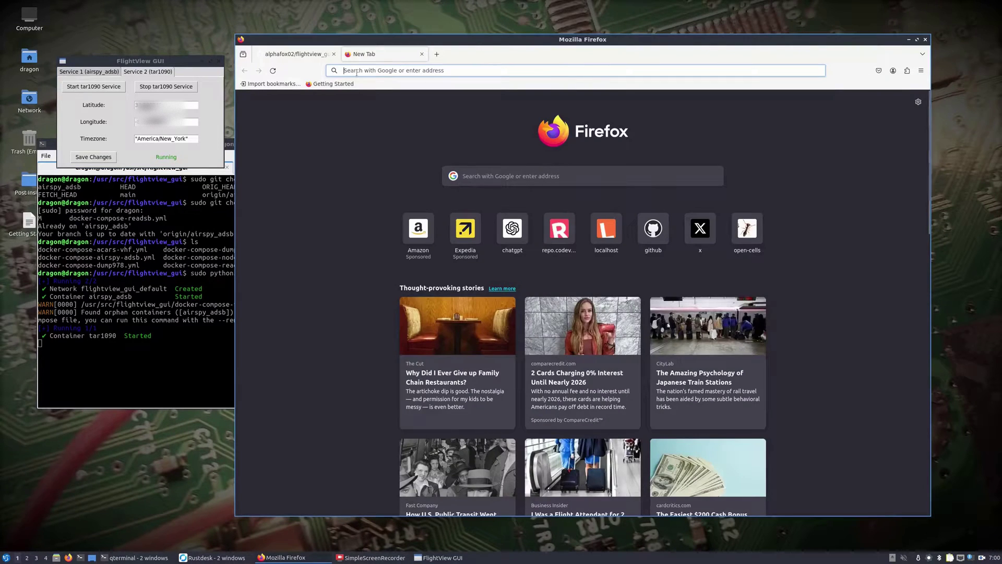
{"action": "type", "text": "localhost:8078"}
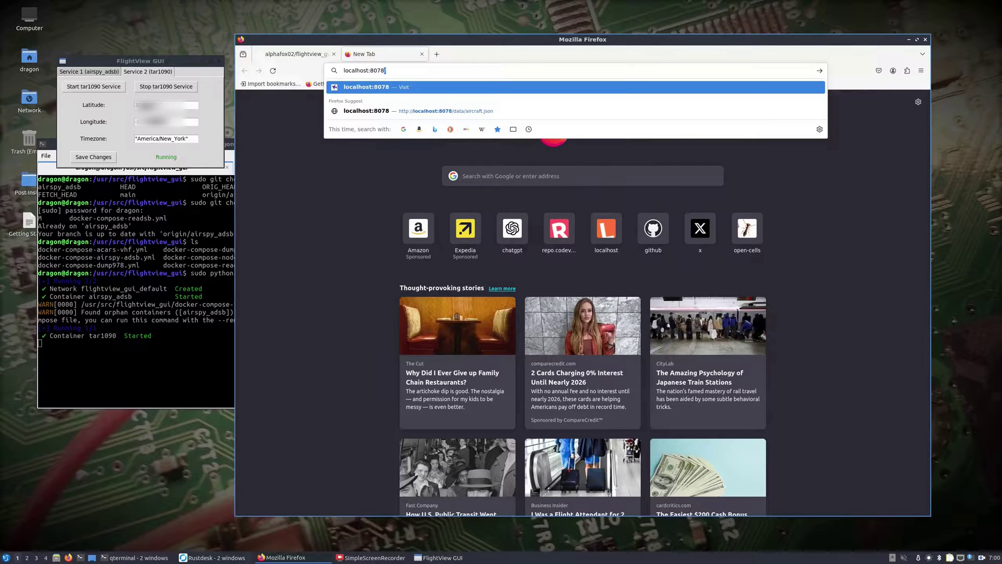
{"action": "key", "text": "Return"}
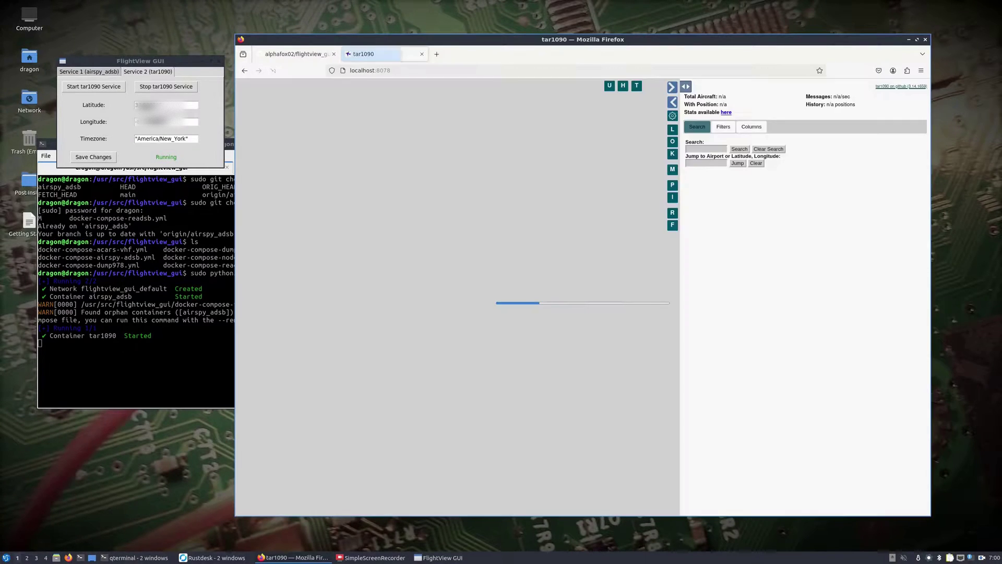